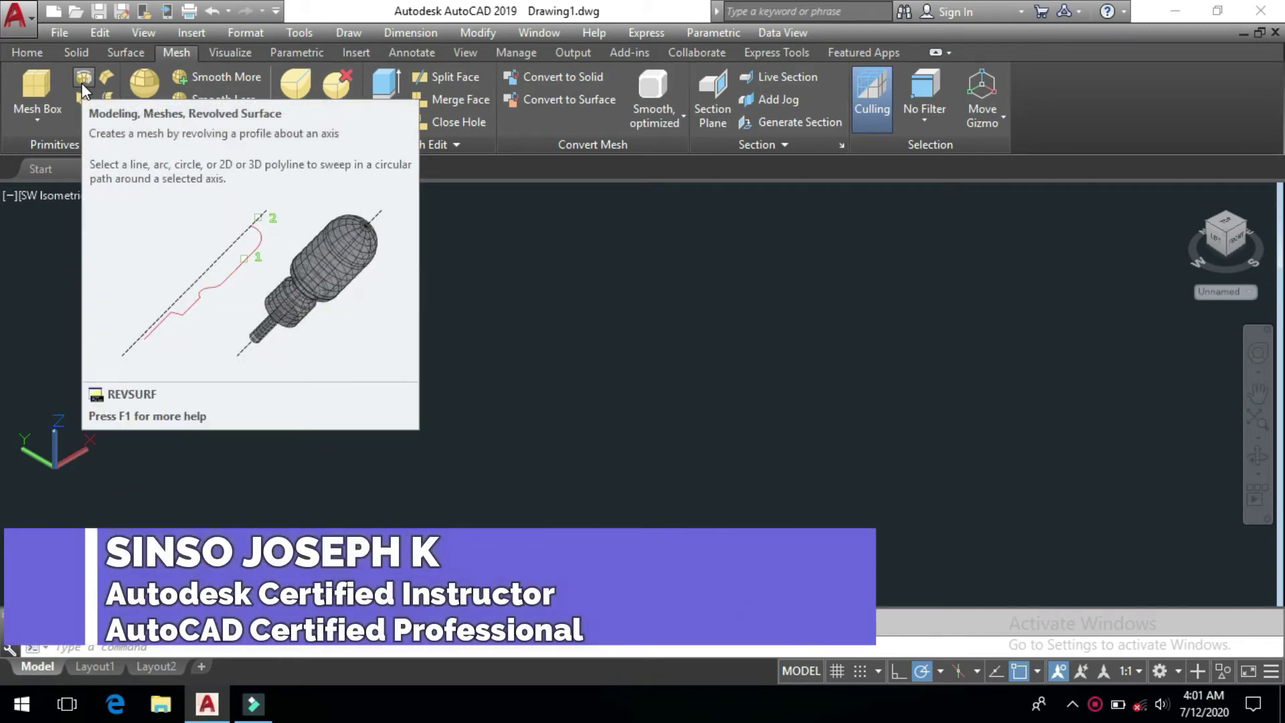
Start a revolved mesh from the modelling commands list, then cancel it
click(348, 32)
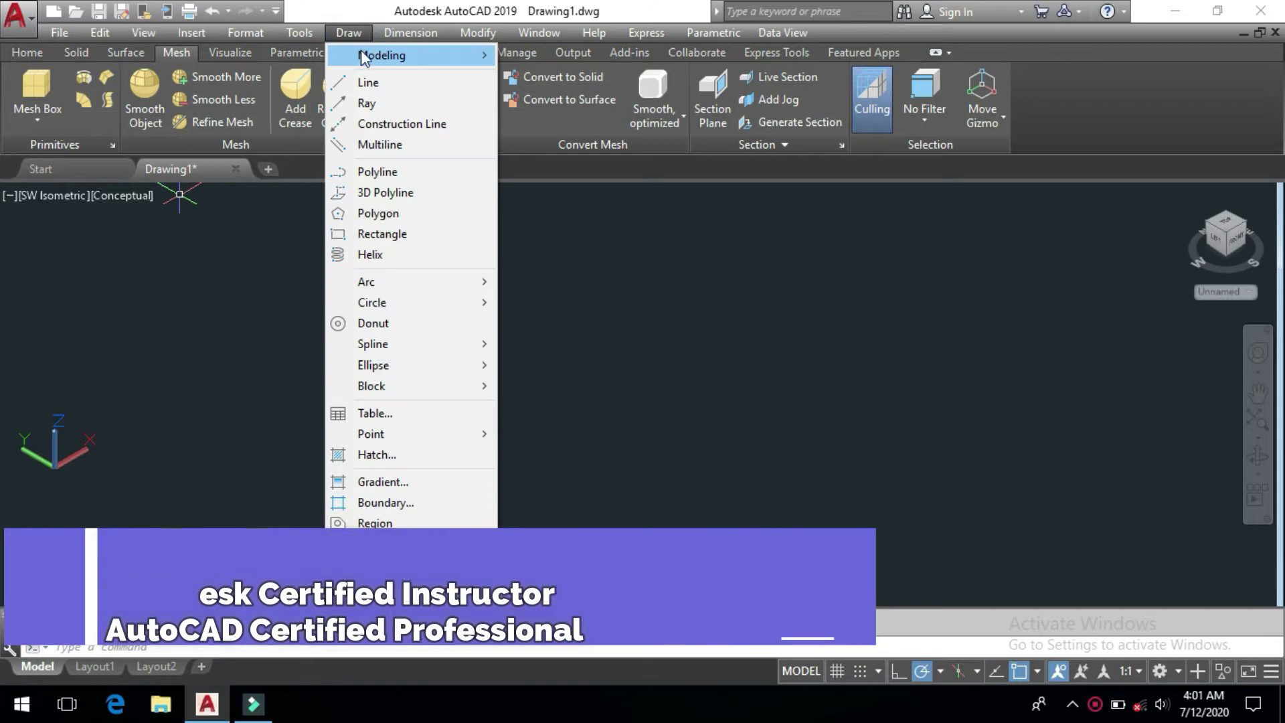
mouse_move(563, 365)
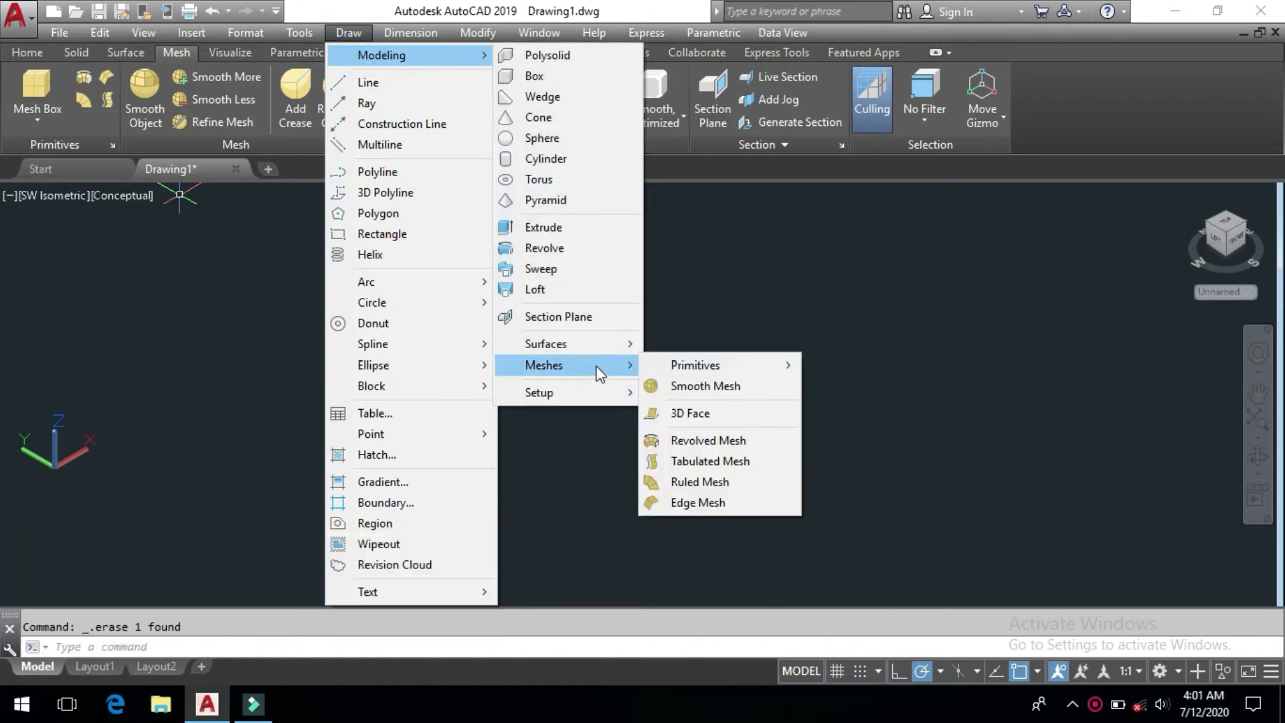
click(729, 440)
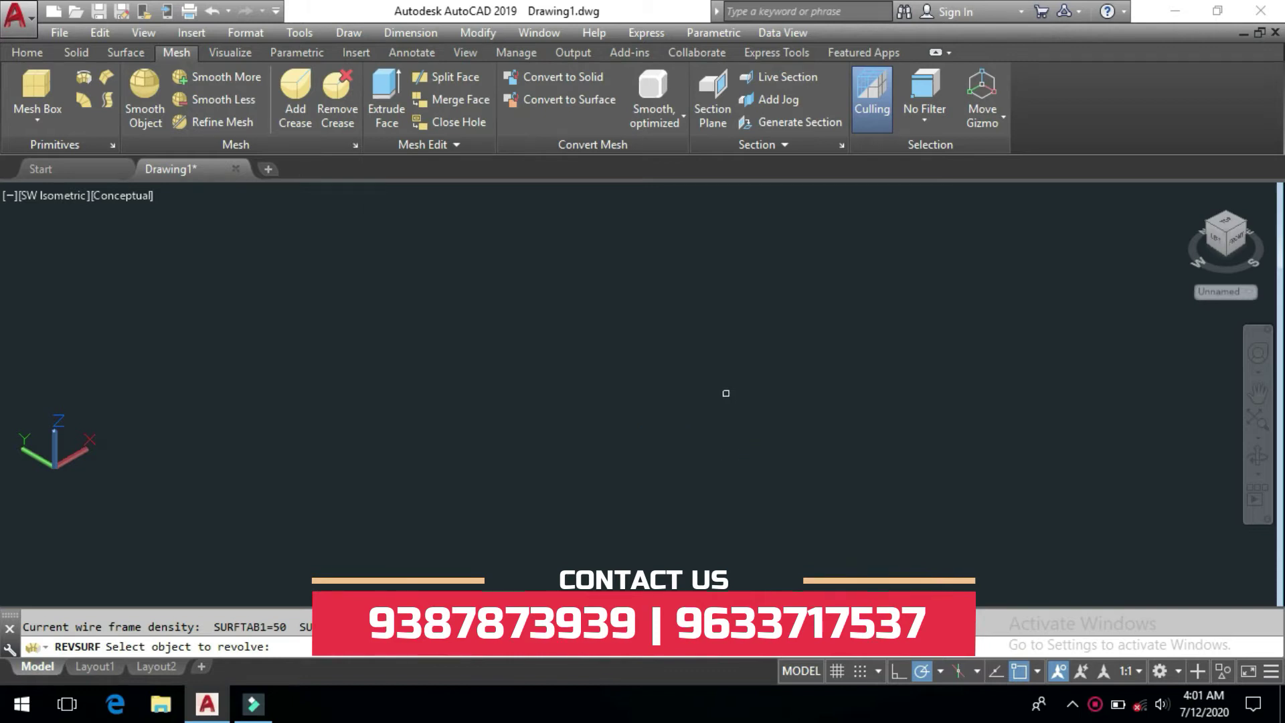
key(Escape)
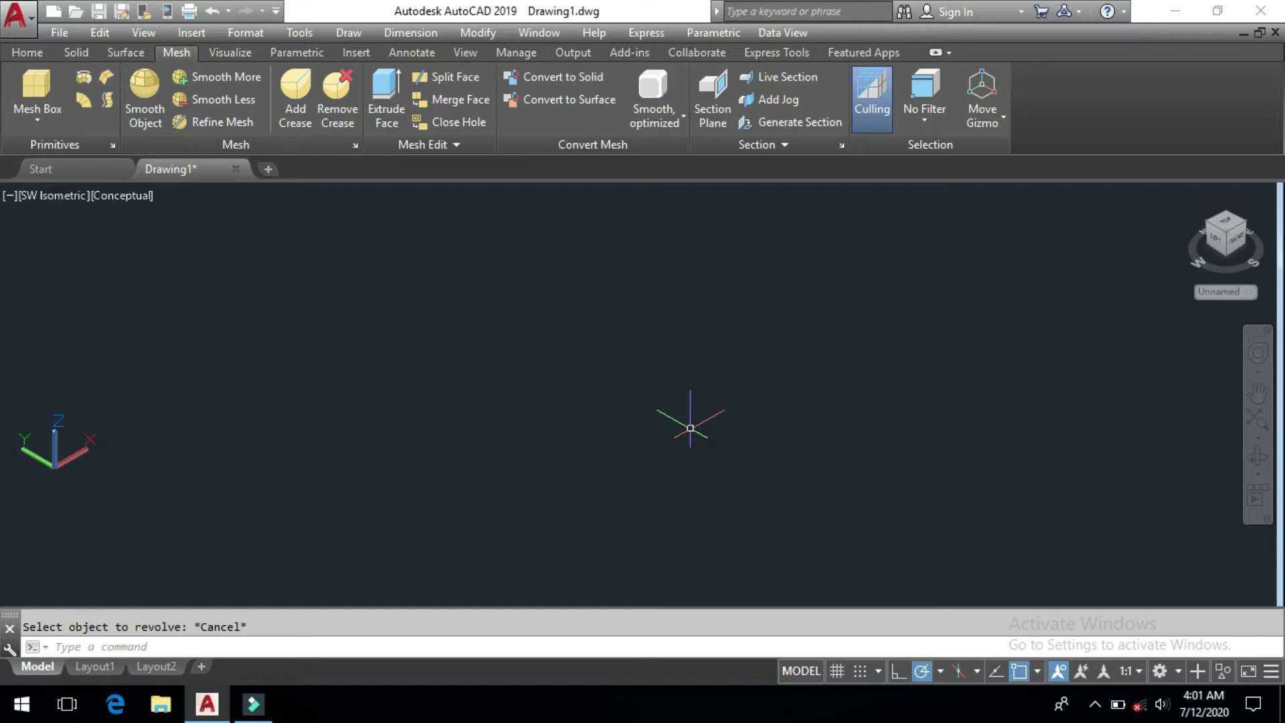
Draw a straight line between two picked points with Ortho turned on
text(L)
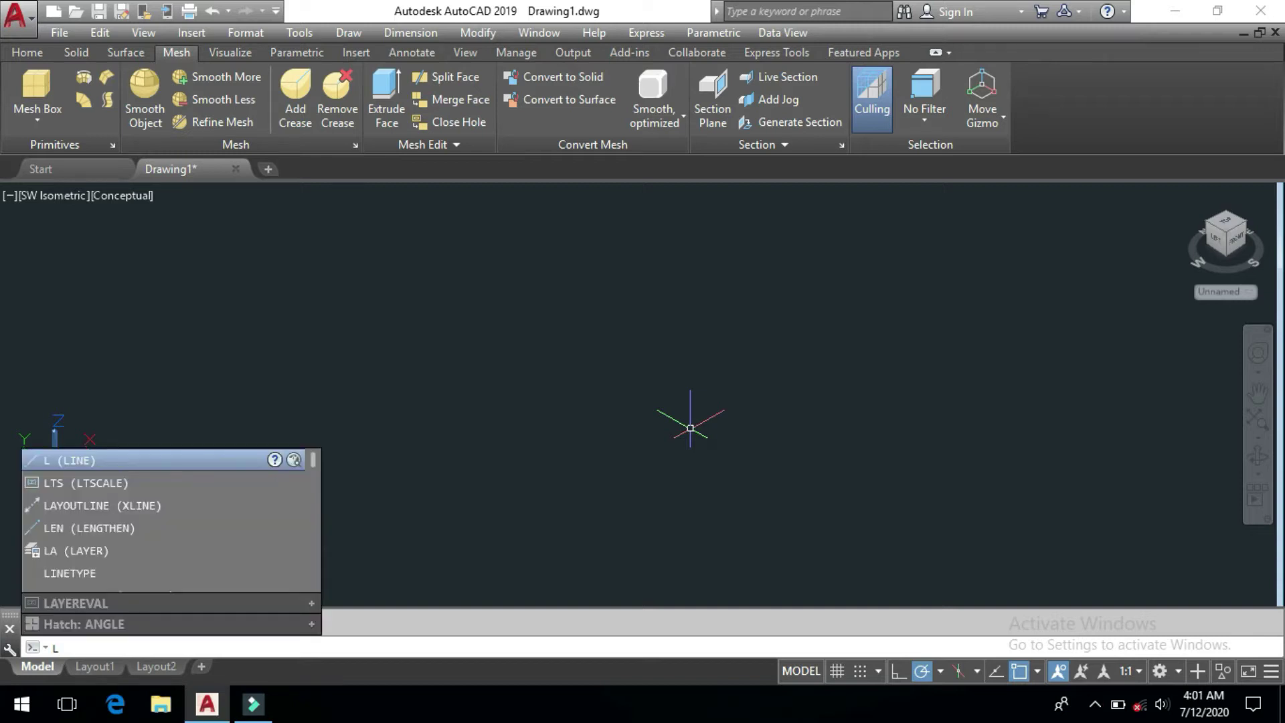
key(Return)
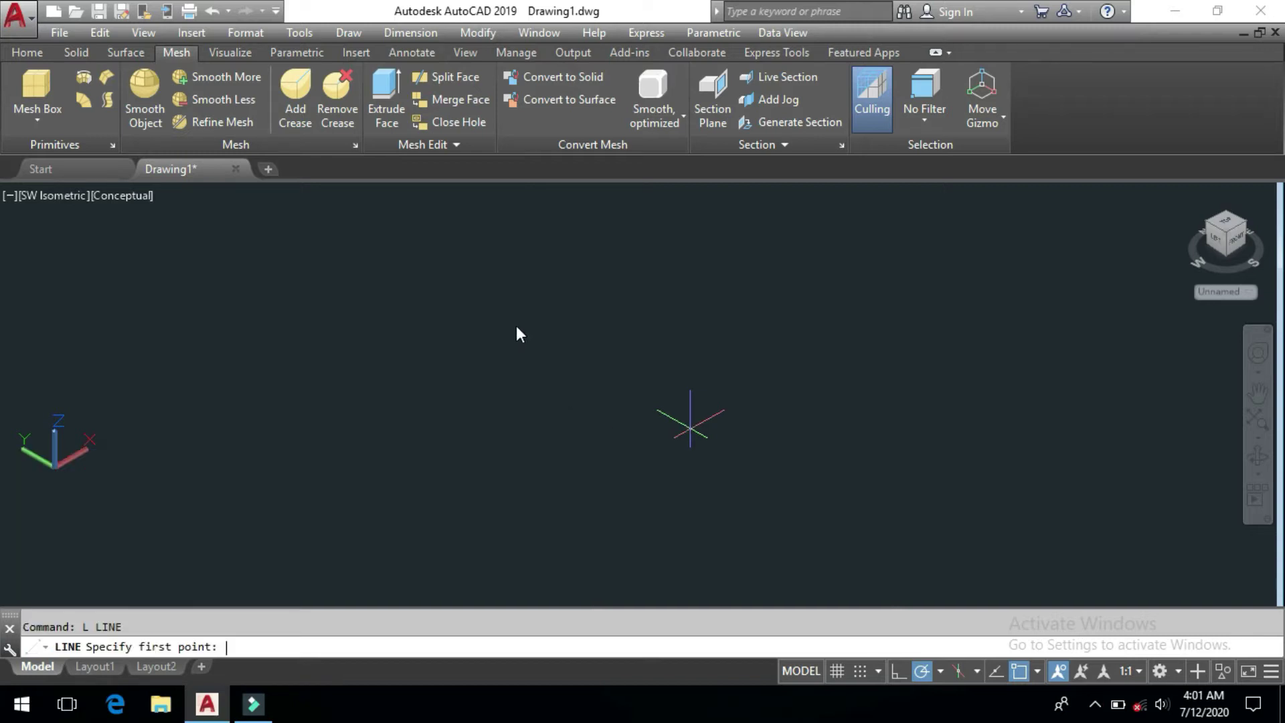
click(543, 339)
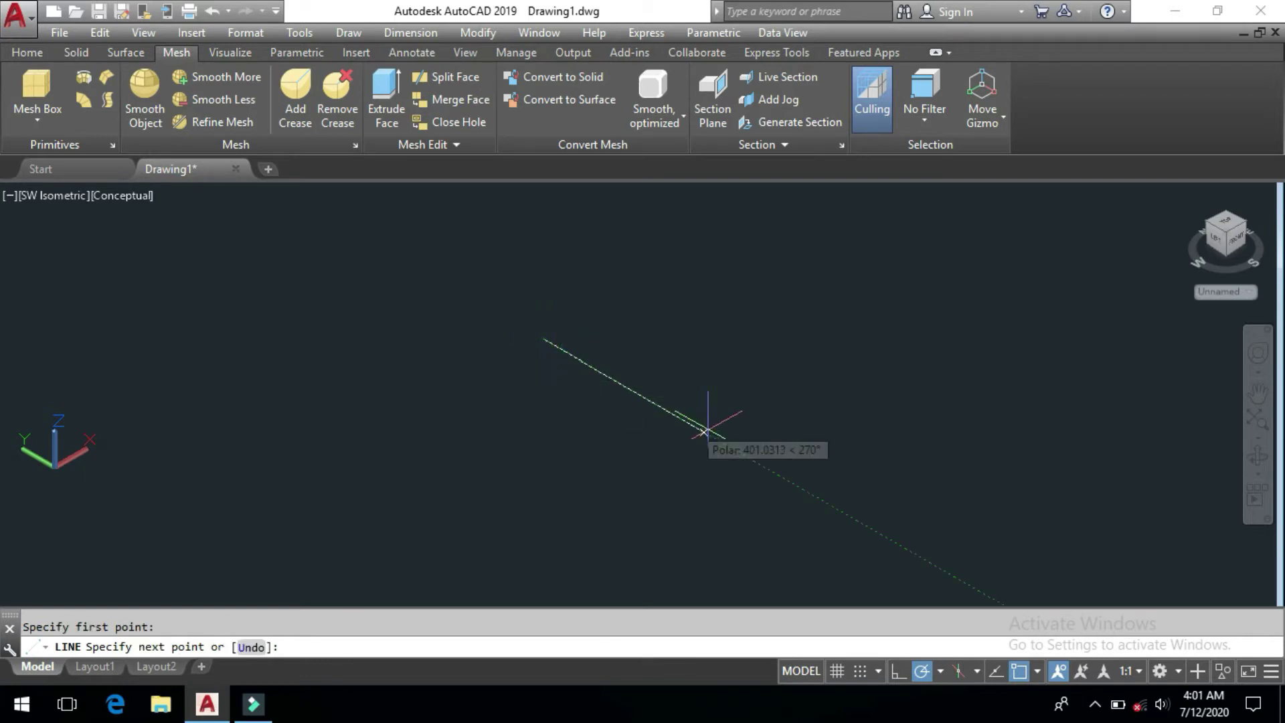
key(F8)
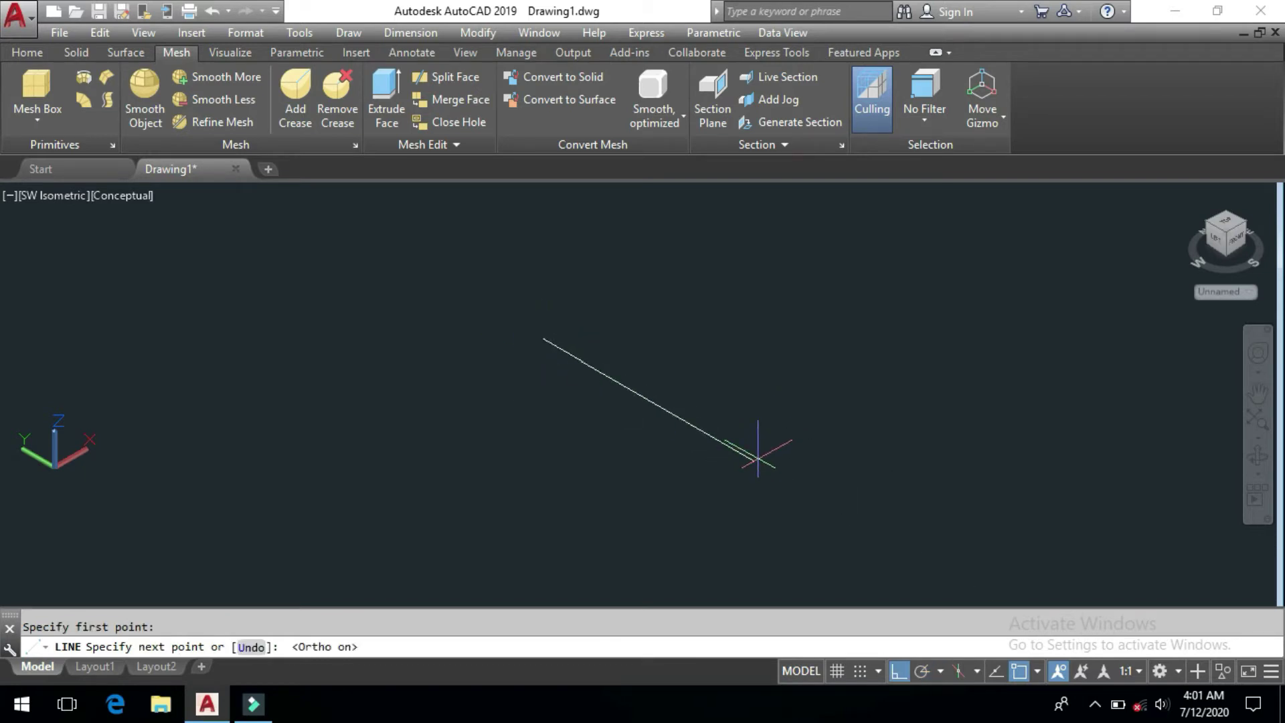
click(756, 468)
key(Return)
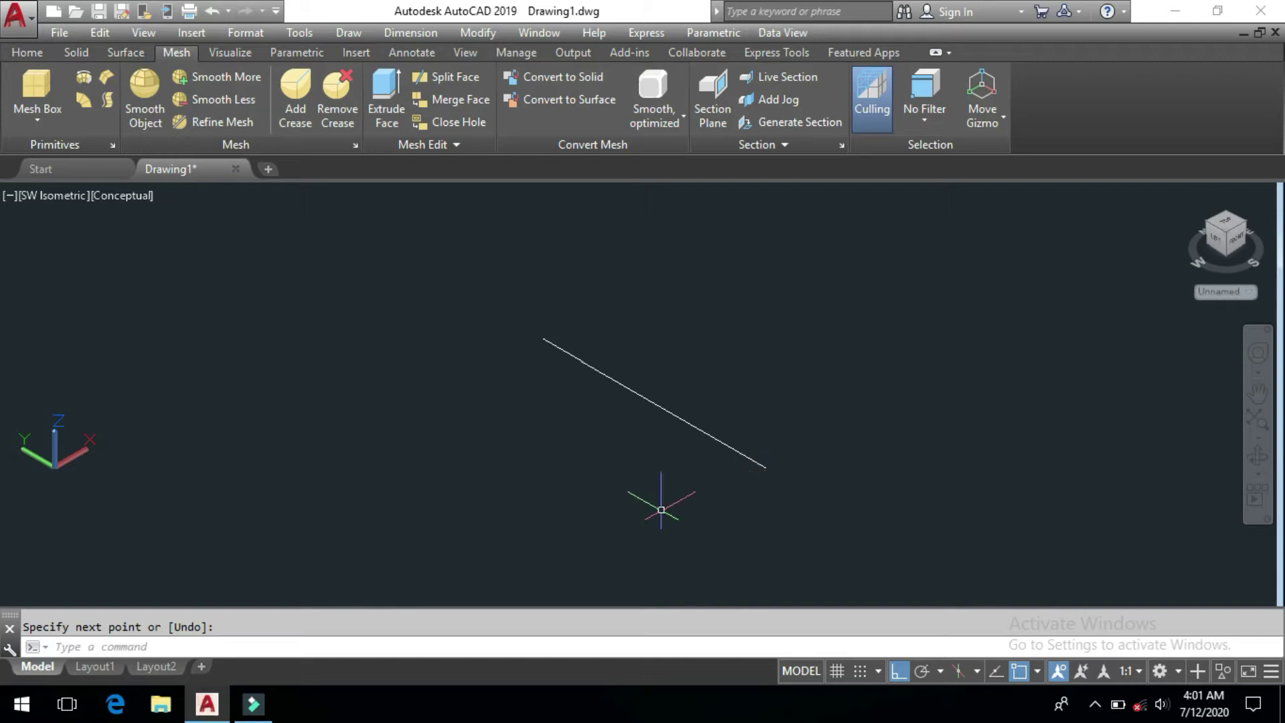
middle_drag(660, 508, 668, 485)
key(Return)
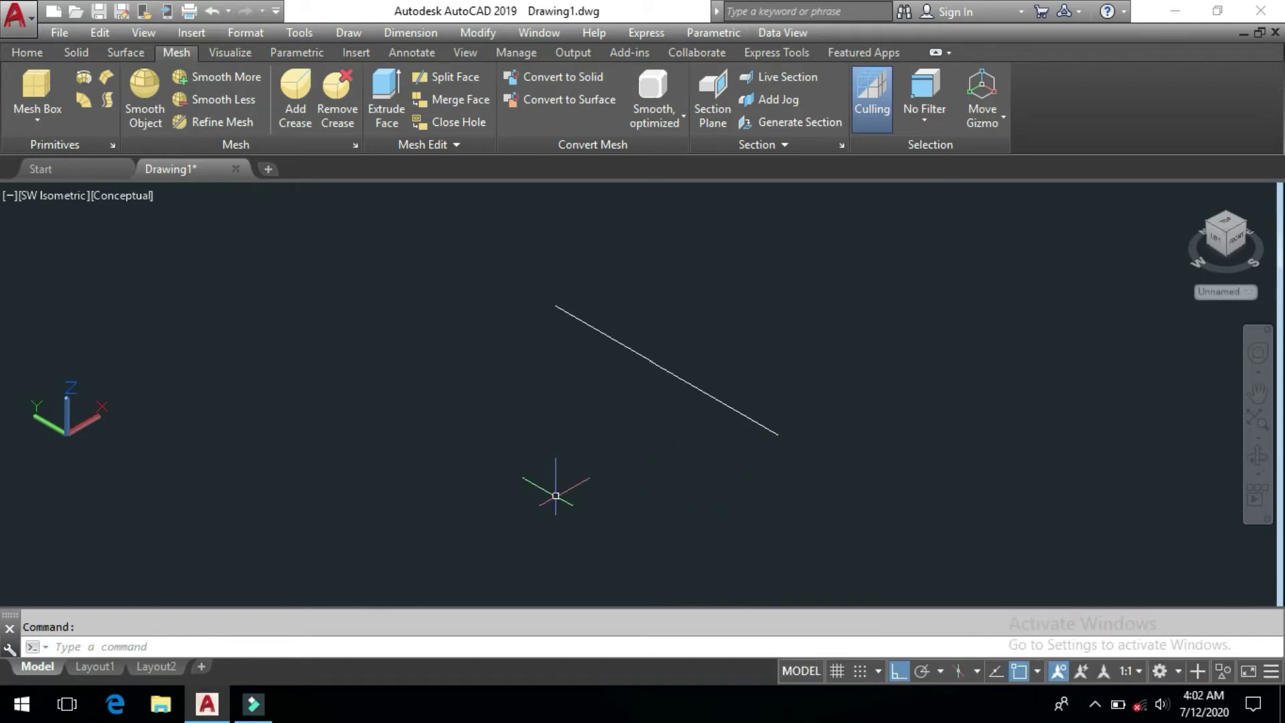
middle_drag(558, 493, 576, 471)
Draw a small circle below-left of the line
text(c)
key(Return)
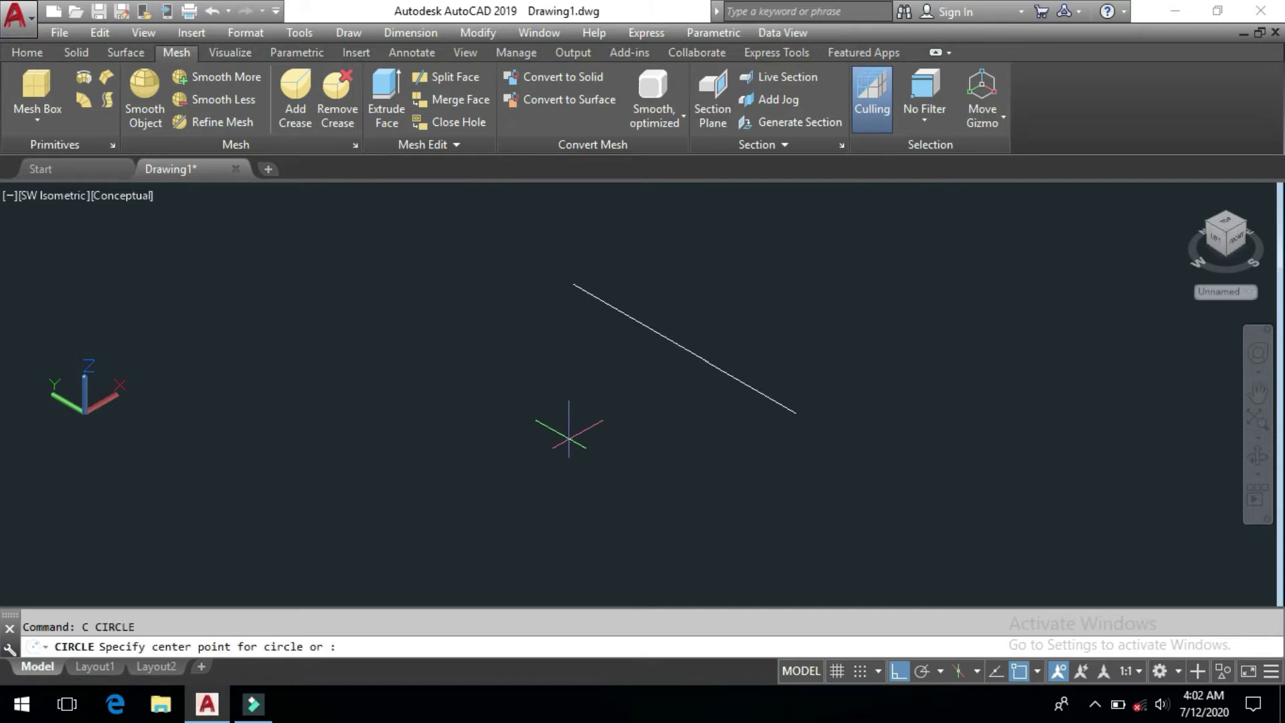
click(576, 435)
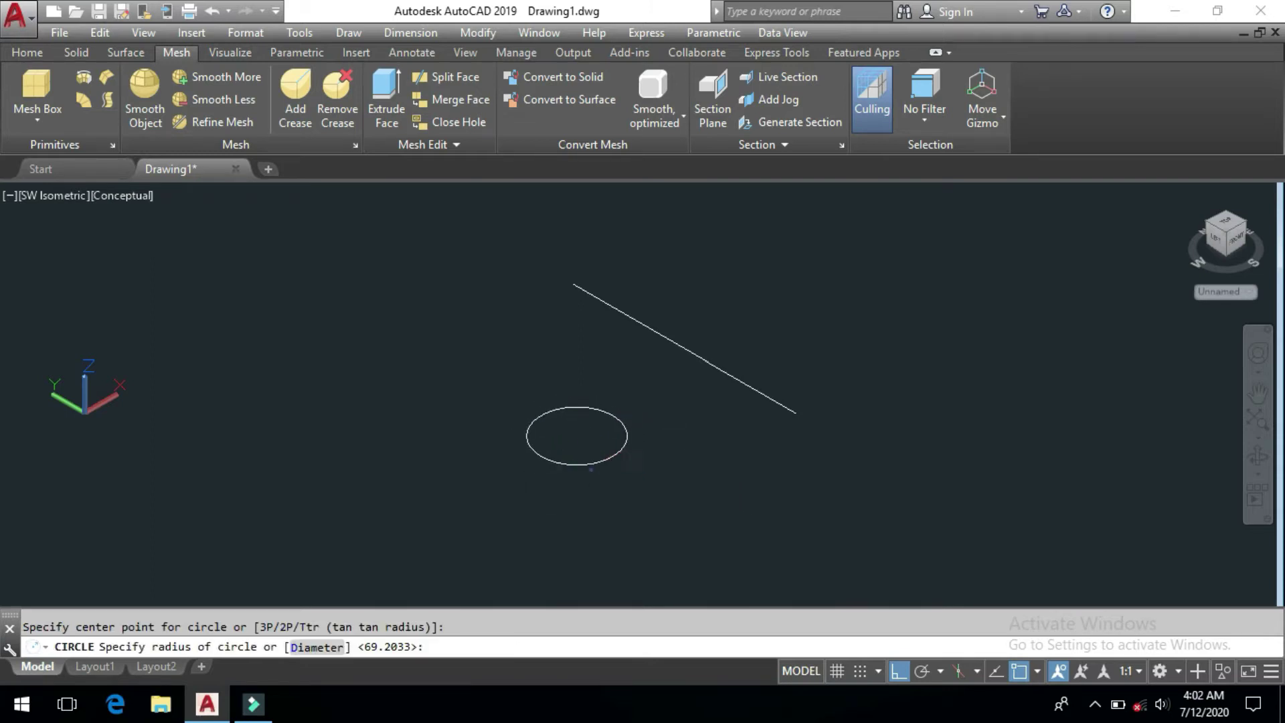
click(589, 466)
middle_drag(637, 502, 548, 503)
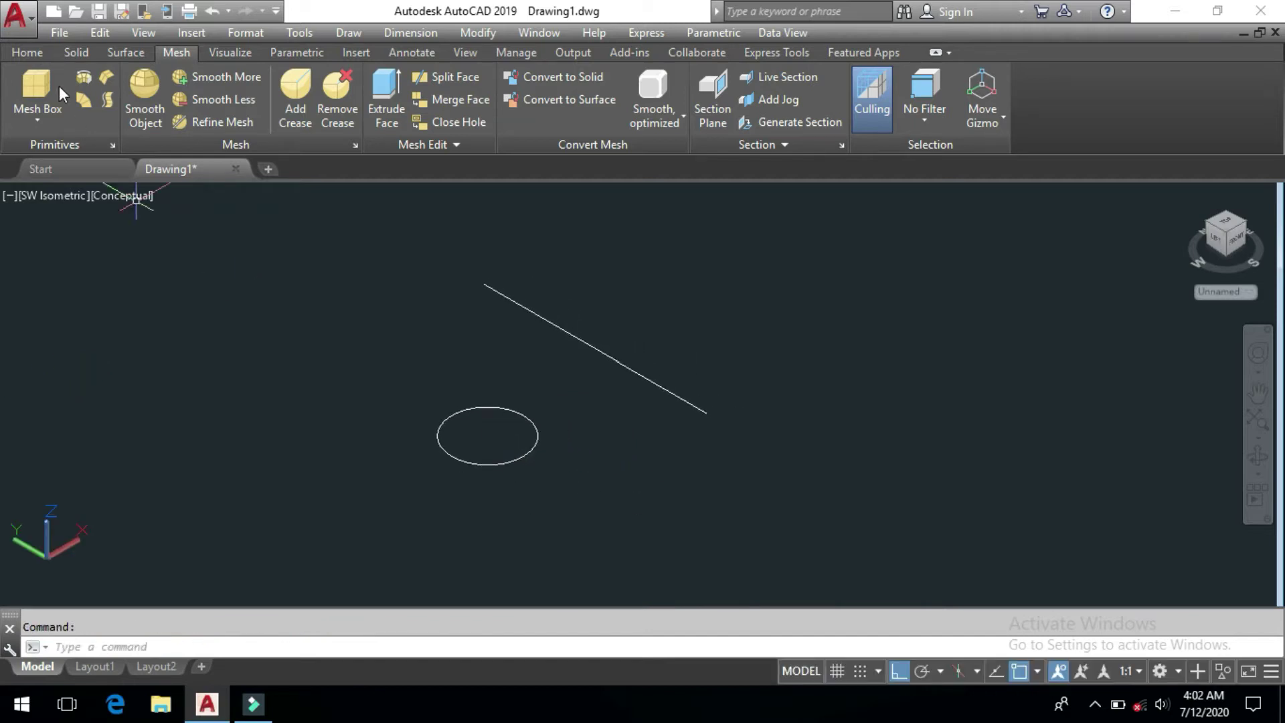
Revolve the circle around the line with REVSURF, 0° start and 360° included, into a torus mesh
text(REVSURF)
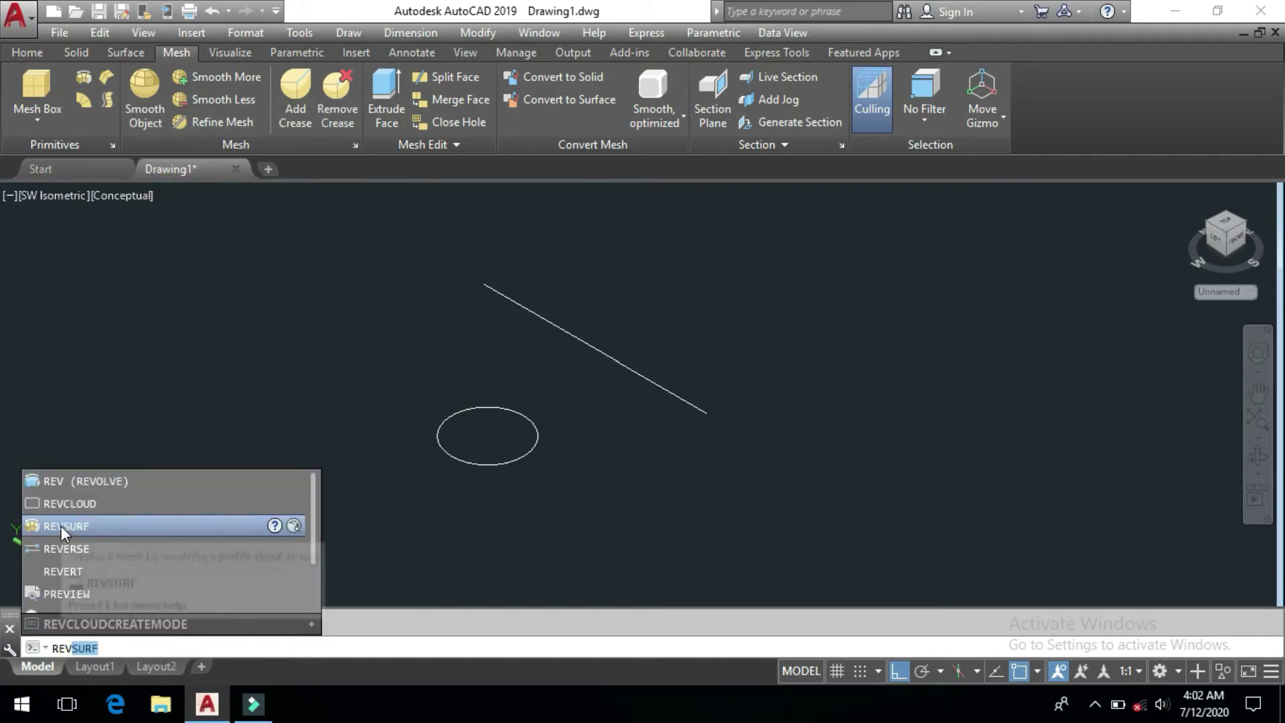
click(62, 526)
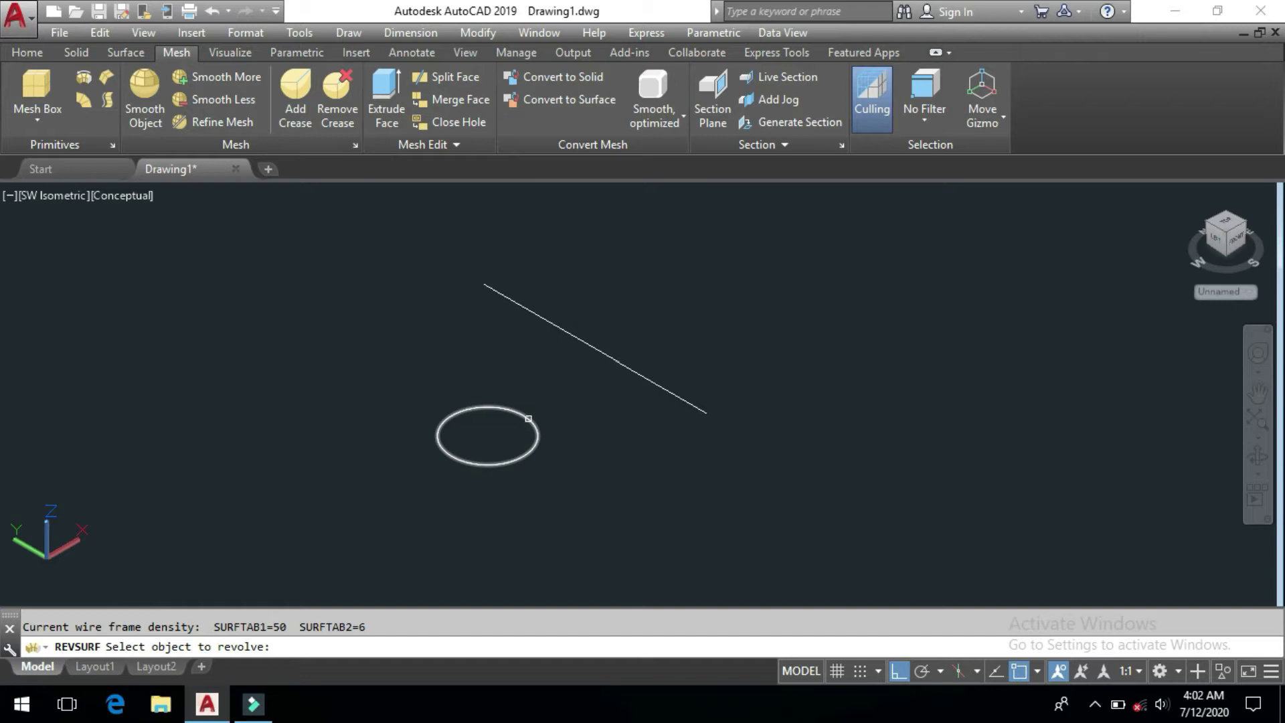
click(528, 418)
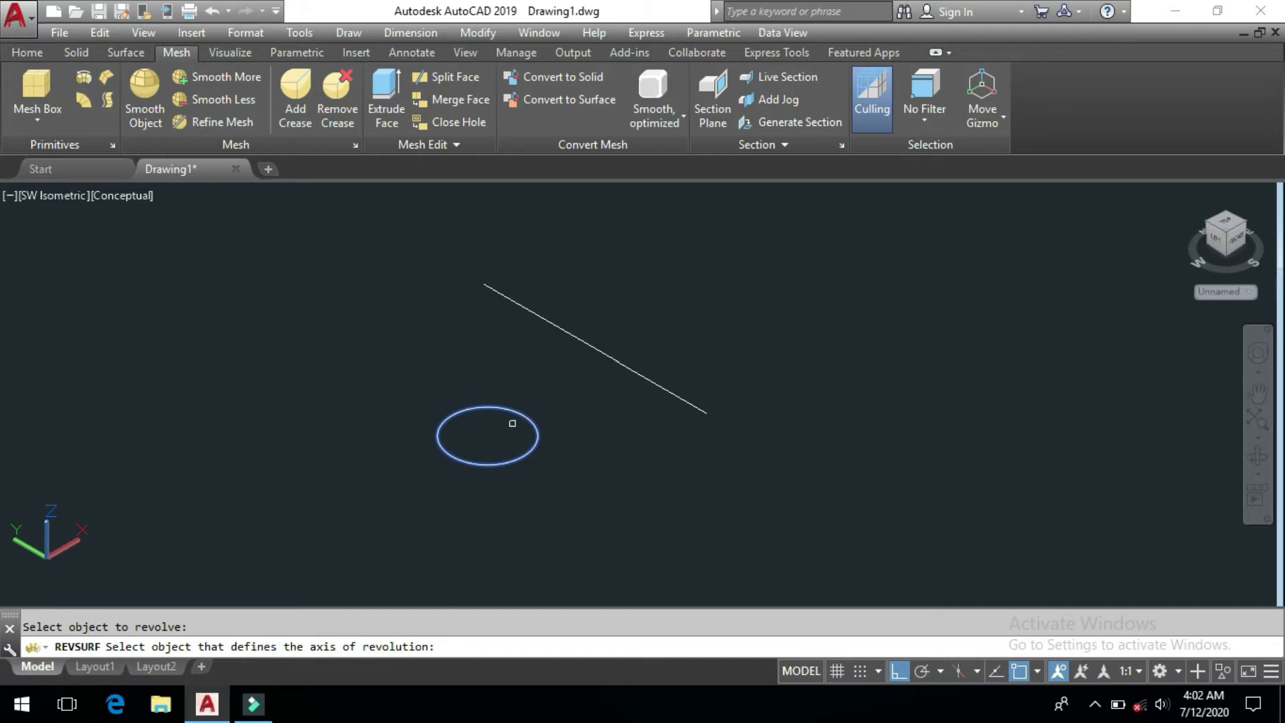
click(580, 341)
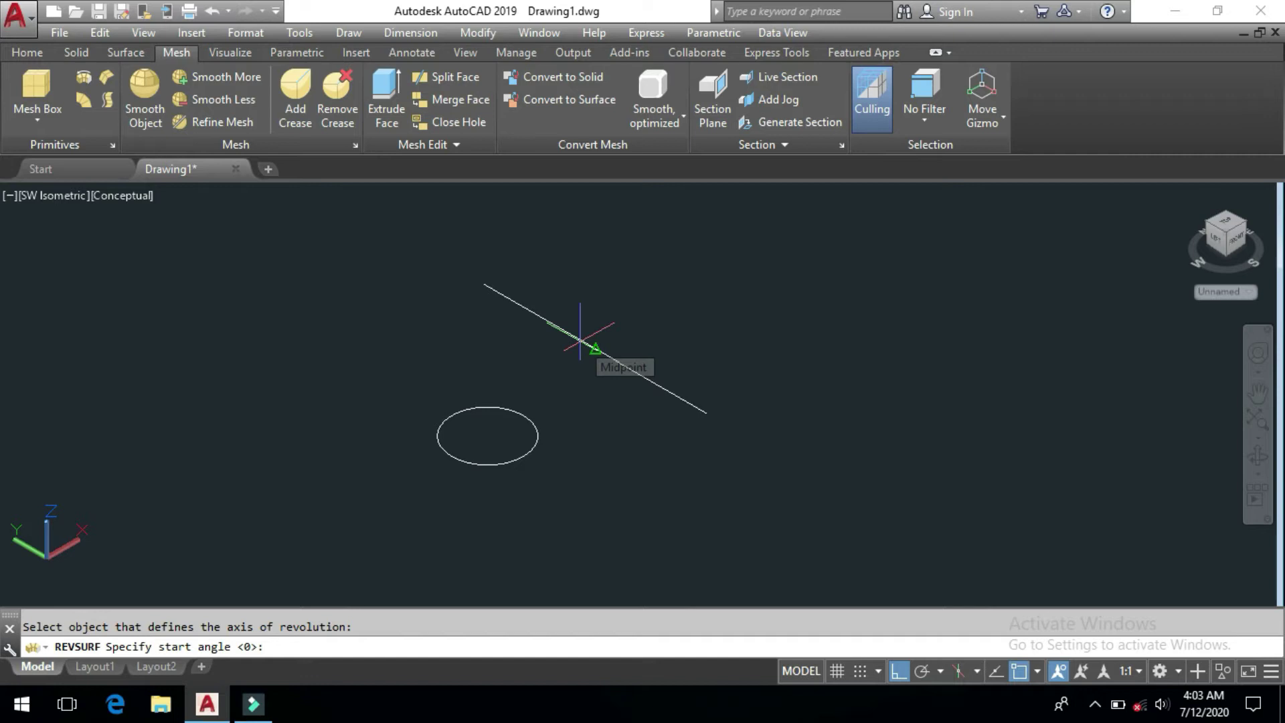
key(Return)
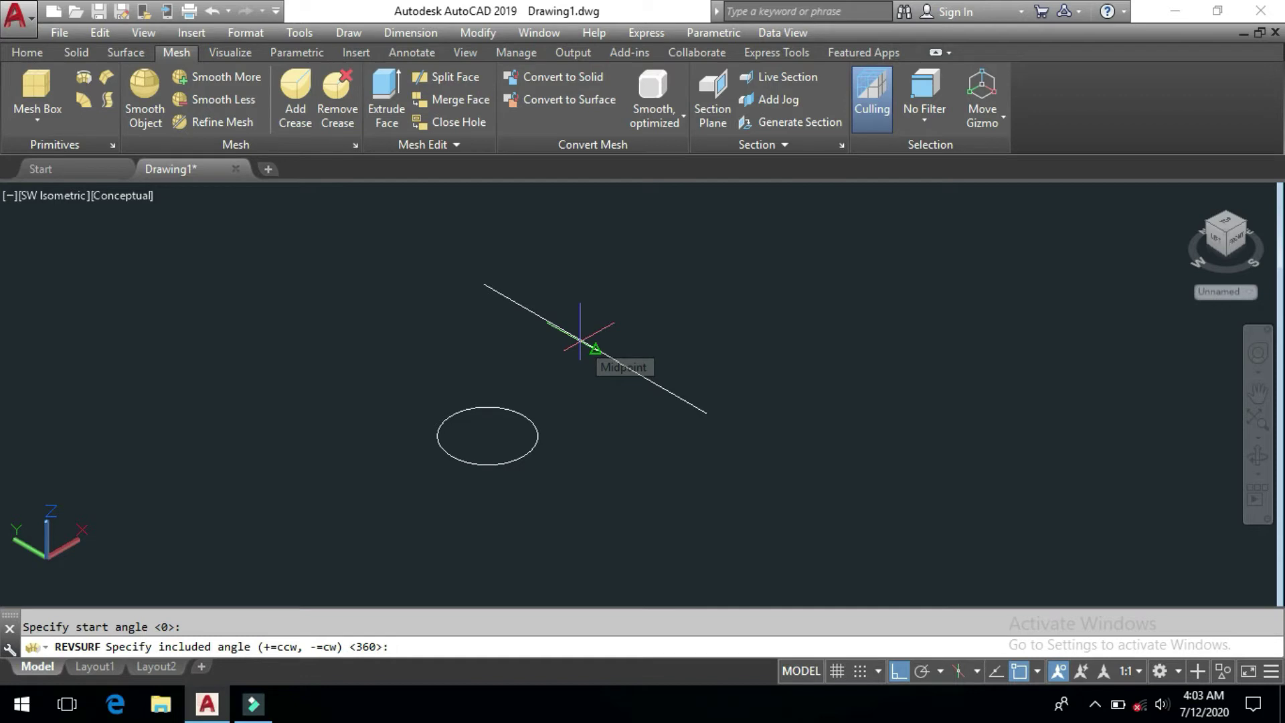
key(Return)
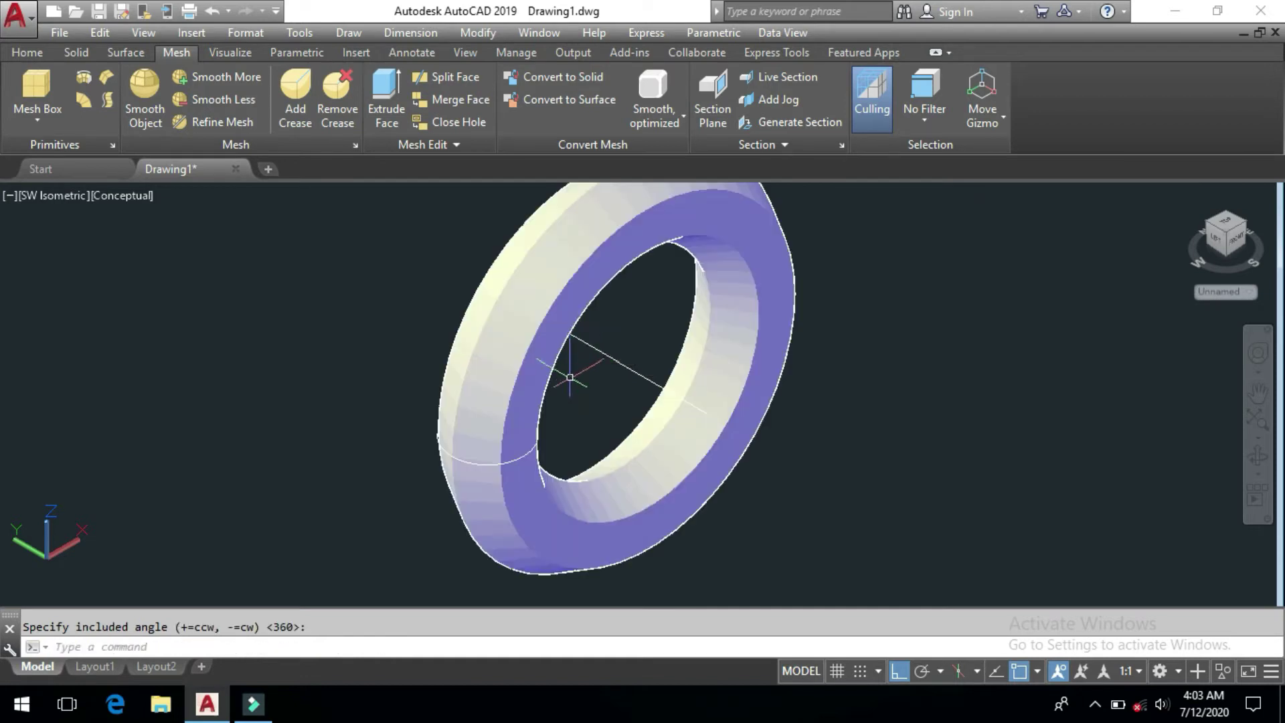
Set the visual style to 2D Wireframe from the Visualize tab
scroll(574, 404, down, 1)
middle_drag(574, 404, 441, 401)
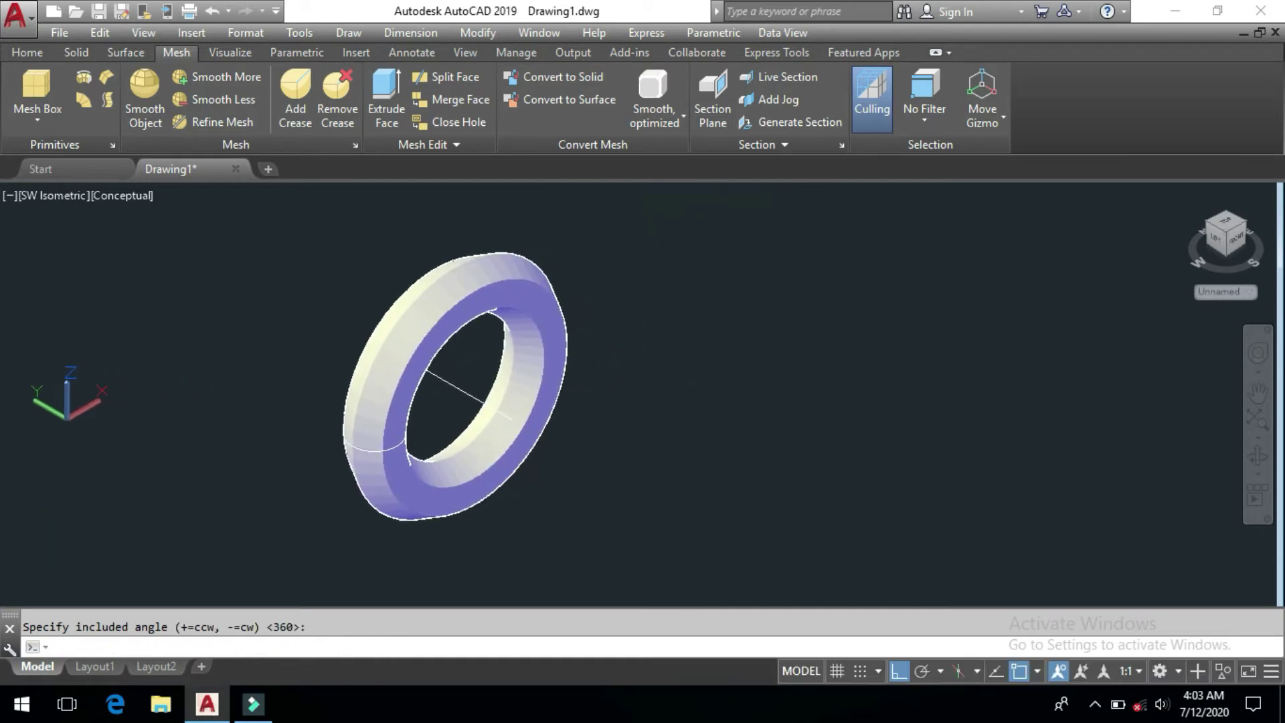
scroll(441, 402, up, 1)
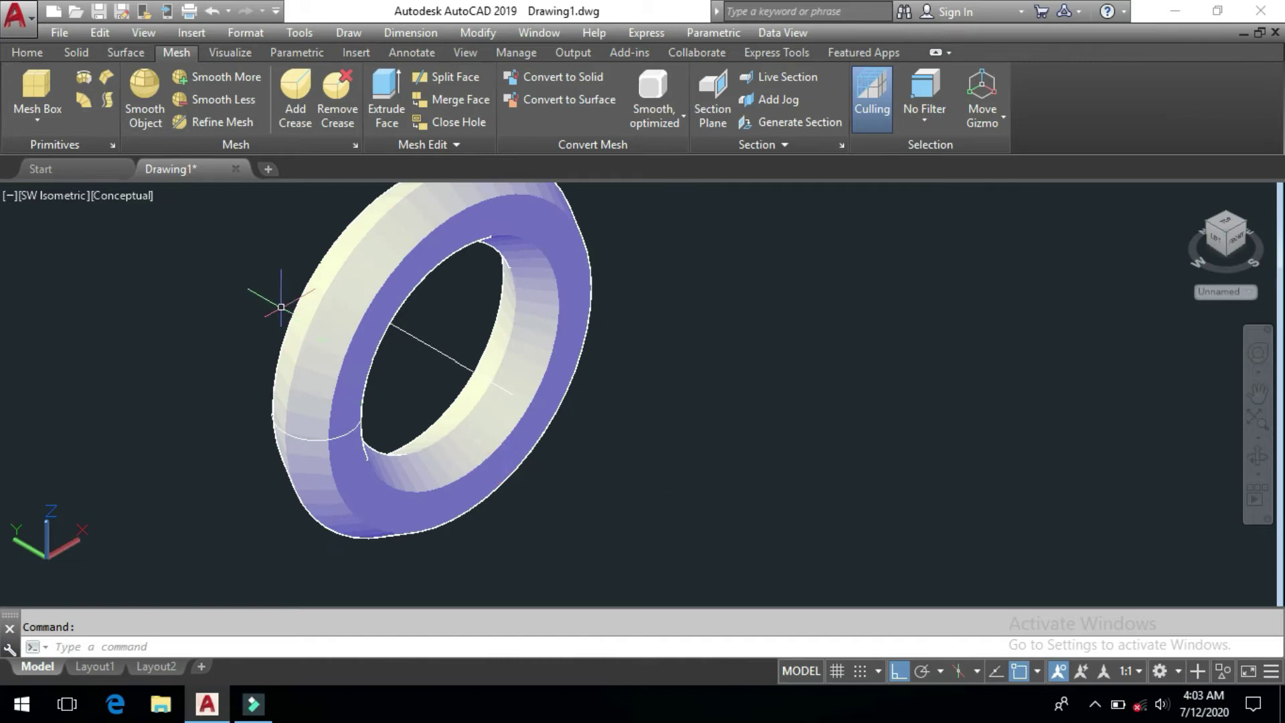
middle_drag(603, 290, 610, 349)
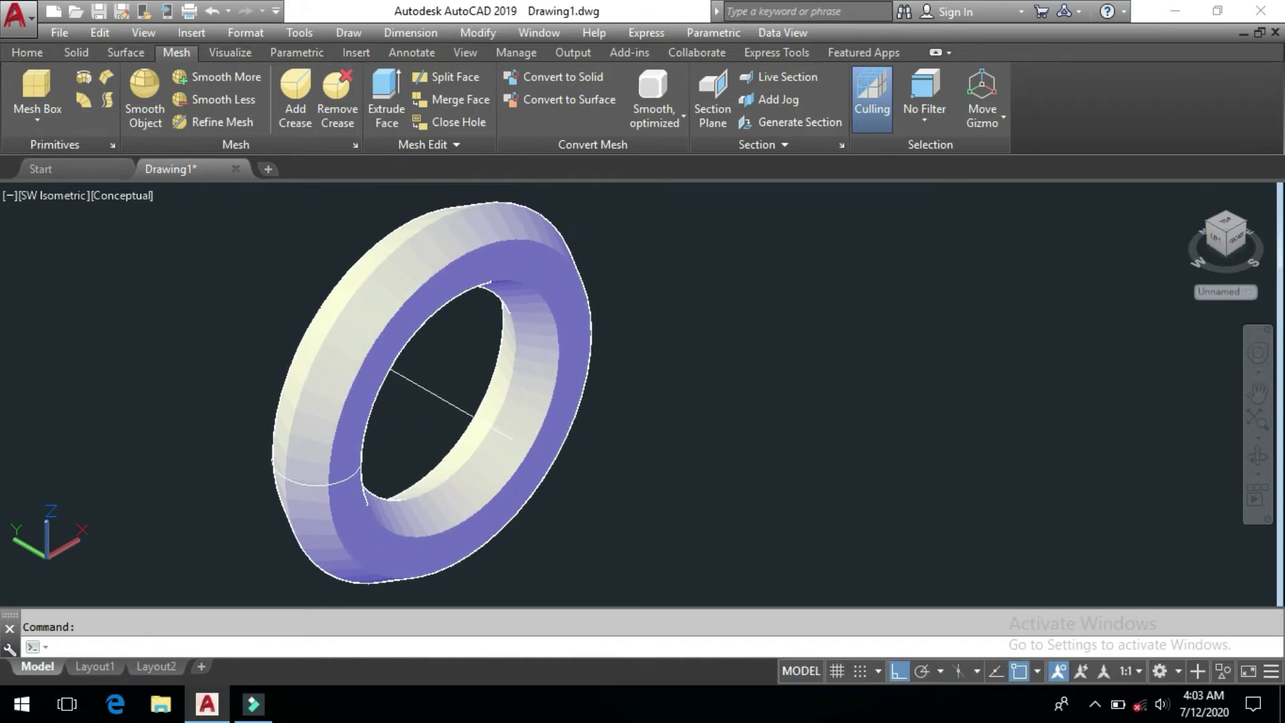
click(238, 52)
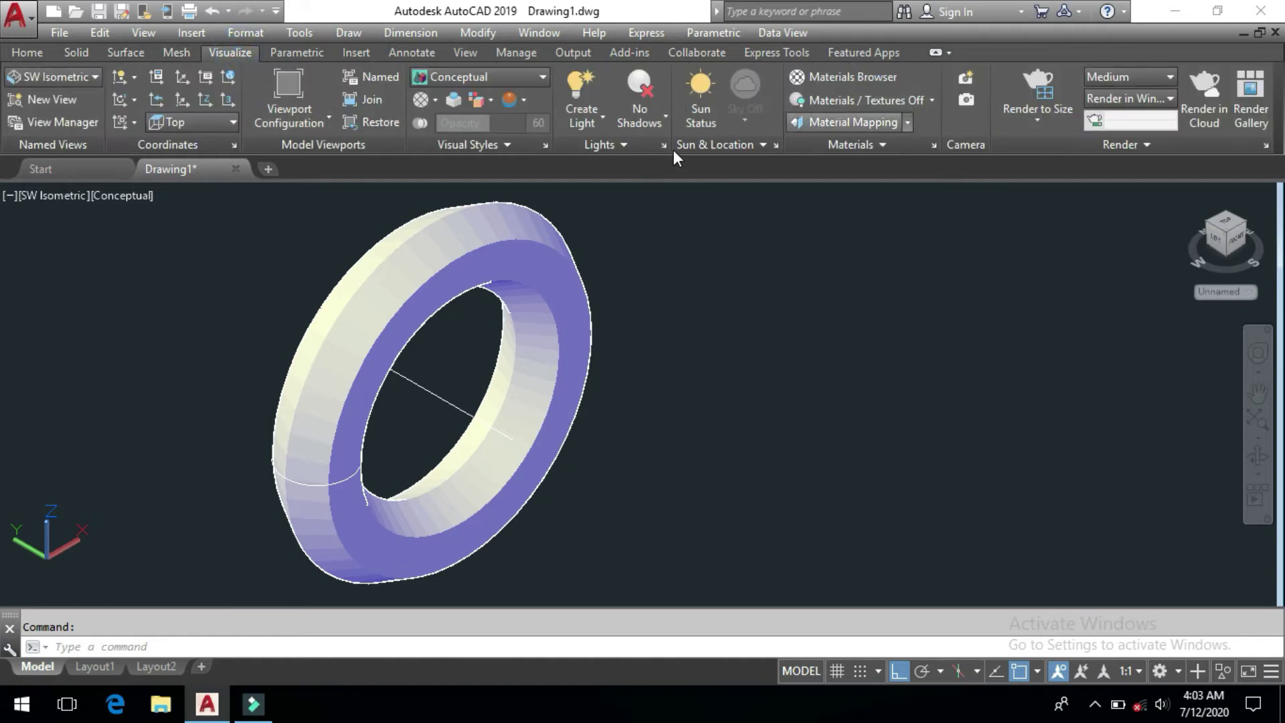
click(517, 74)
click(461, 106)
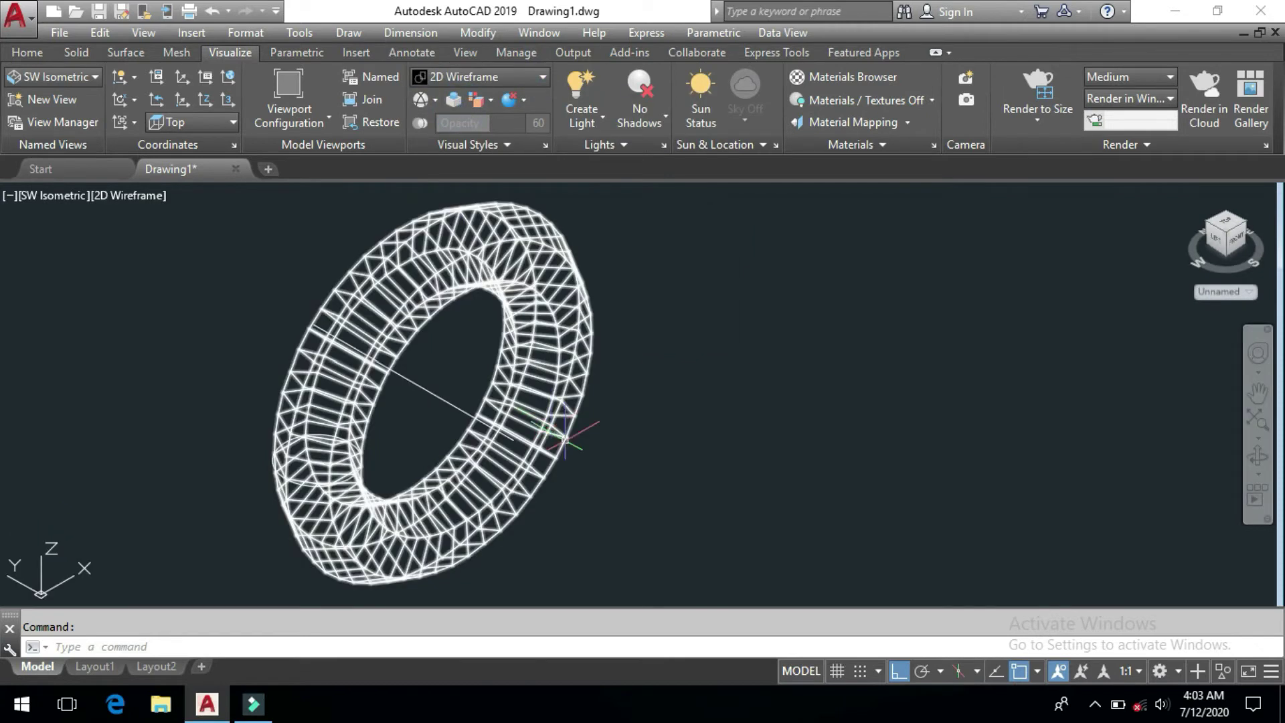
Orbit around the wireframe ring, then return to the Home isometric view
scroll(539, 467, up, 5)
scroll(560, 433, down, 5)
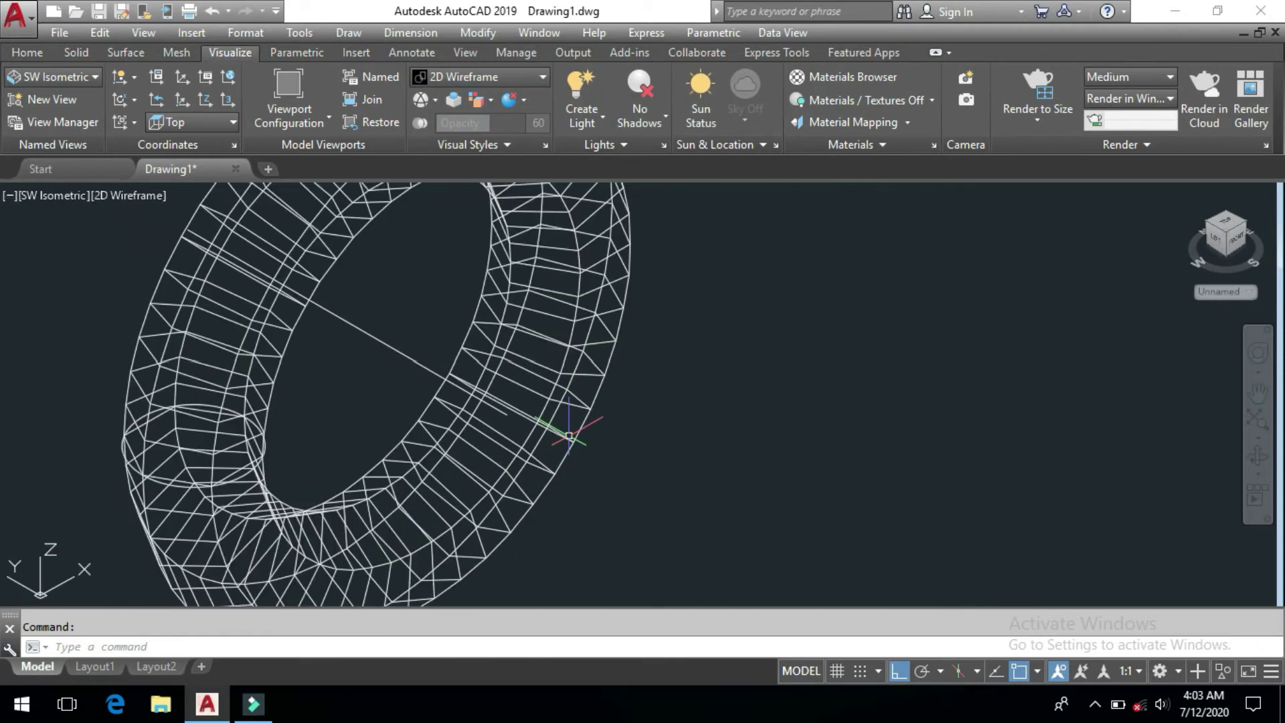
mouse_move(616, 459)
shift+middle_down()
mouse_move(550, 470)
mouse_move(443, 382)
mouse_move(432, 455)
shift+middle_up()
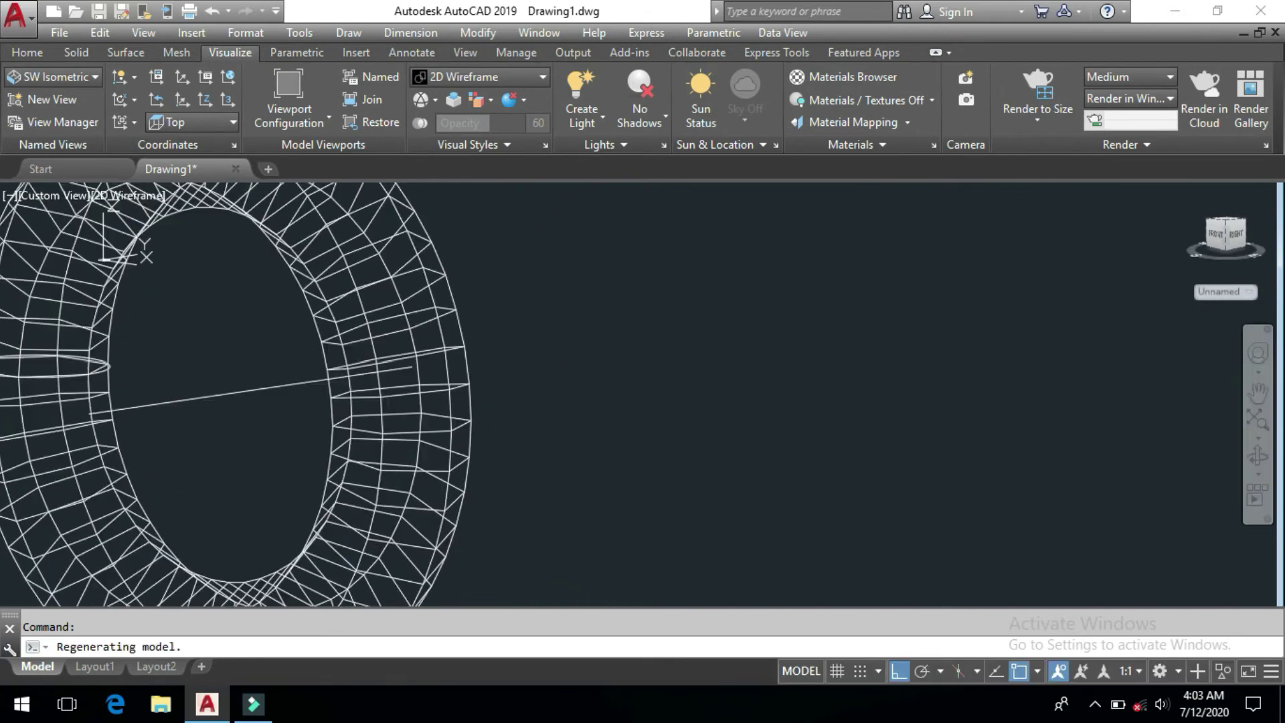
mouse_move(330, 468)
shift+middle_down()
mouse_move(454, 502)
mouse_move(535, 493)
shift+middle_up()
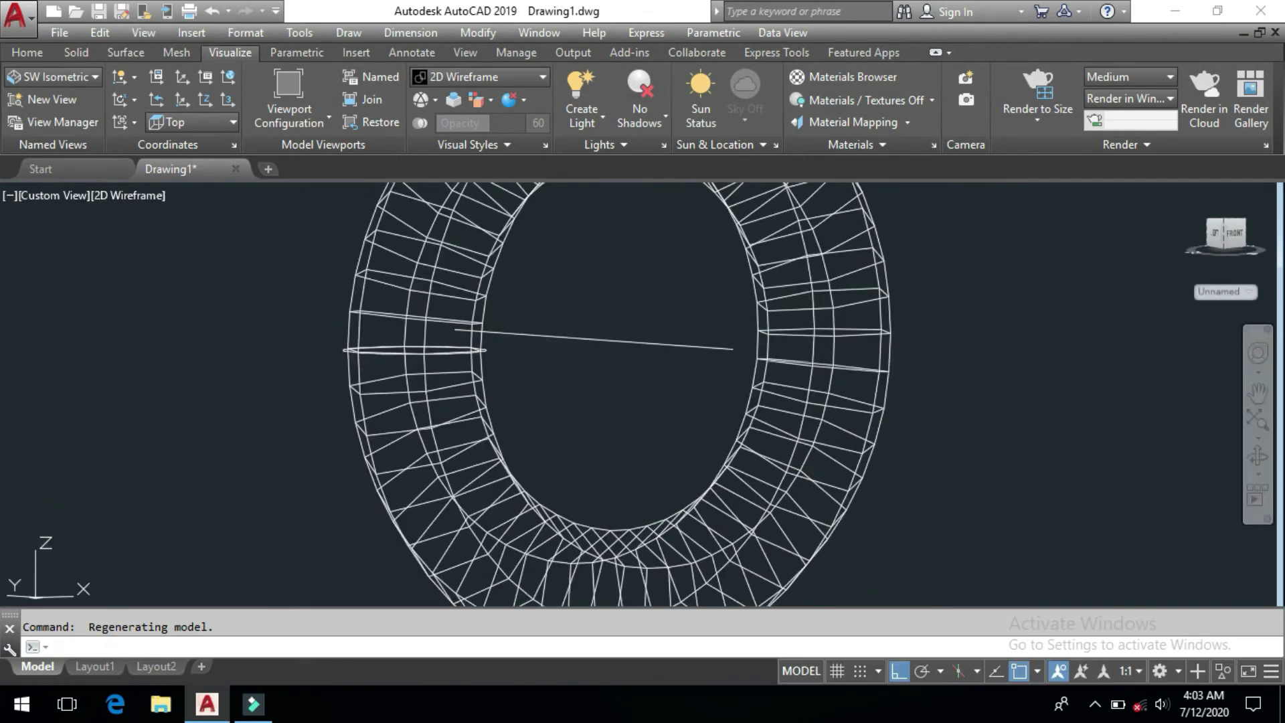
click(1190, 192)
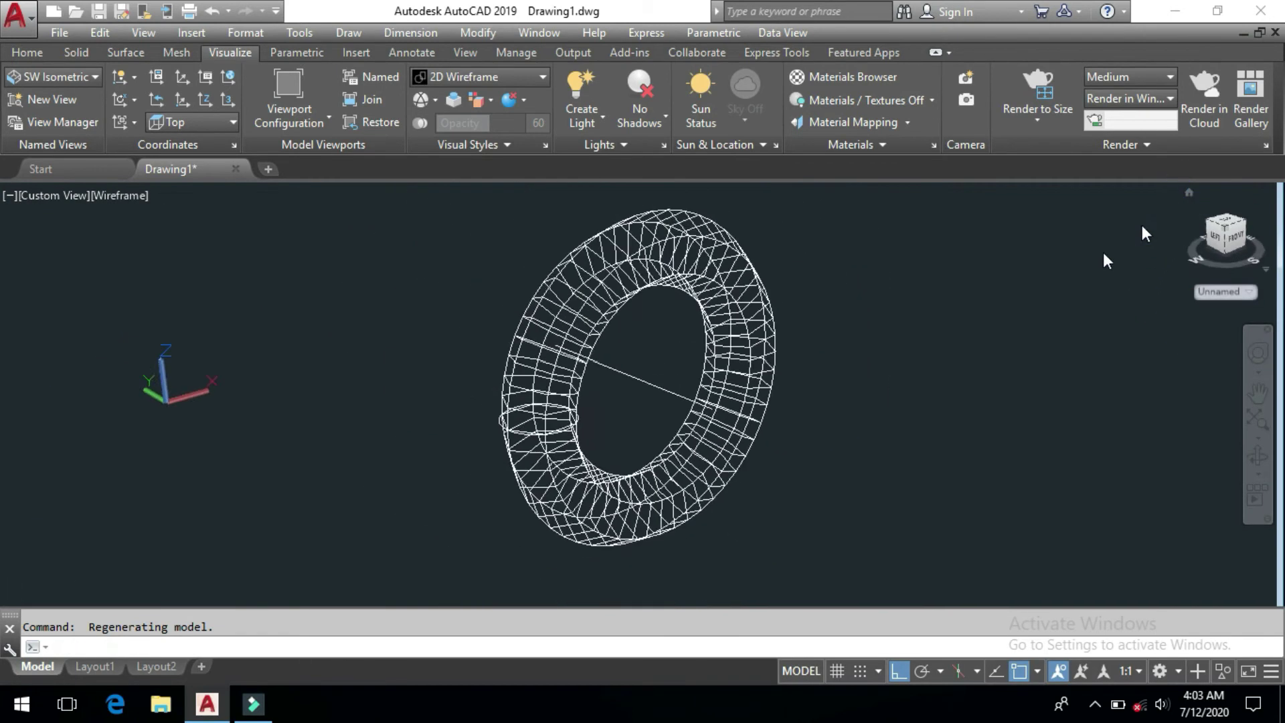
middle_drag(789, 445, 665, 450)
scroll(660, 459, up, 2)
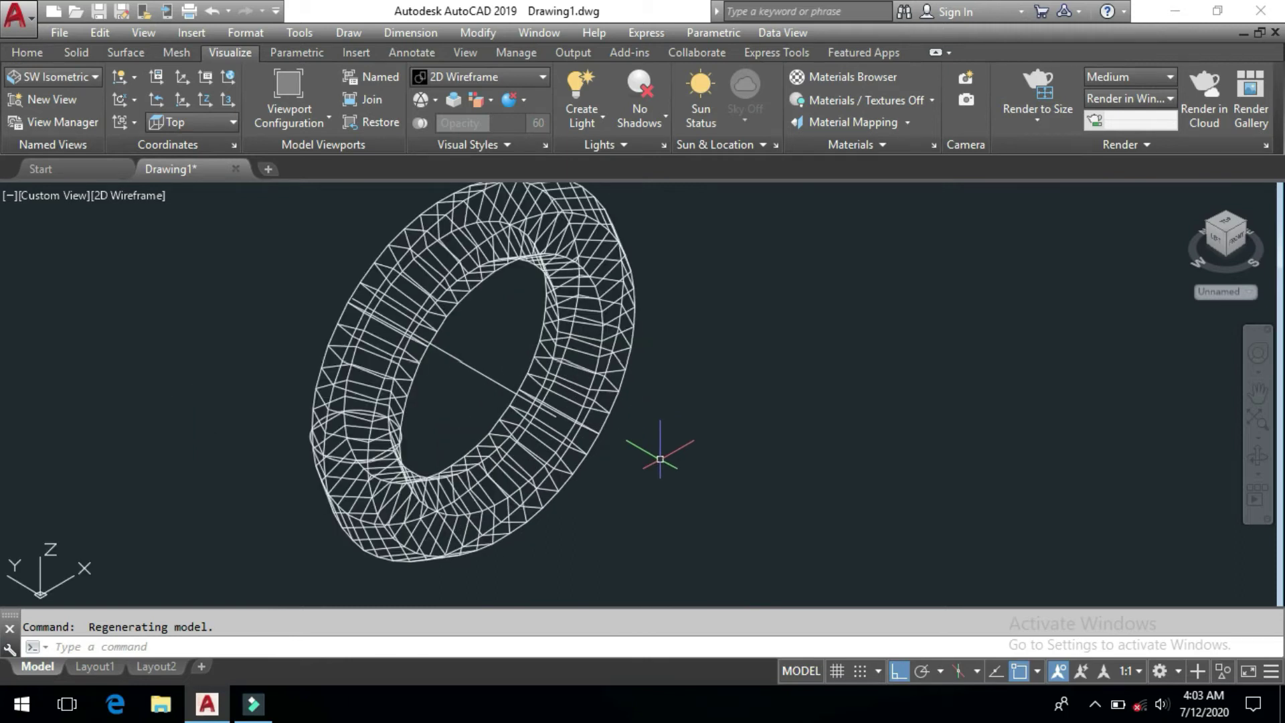
click(572, 646)
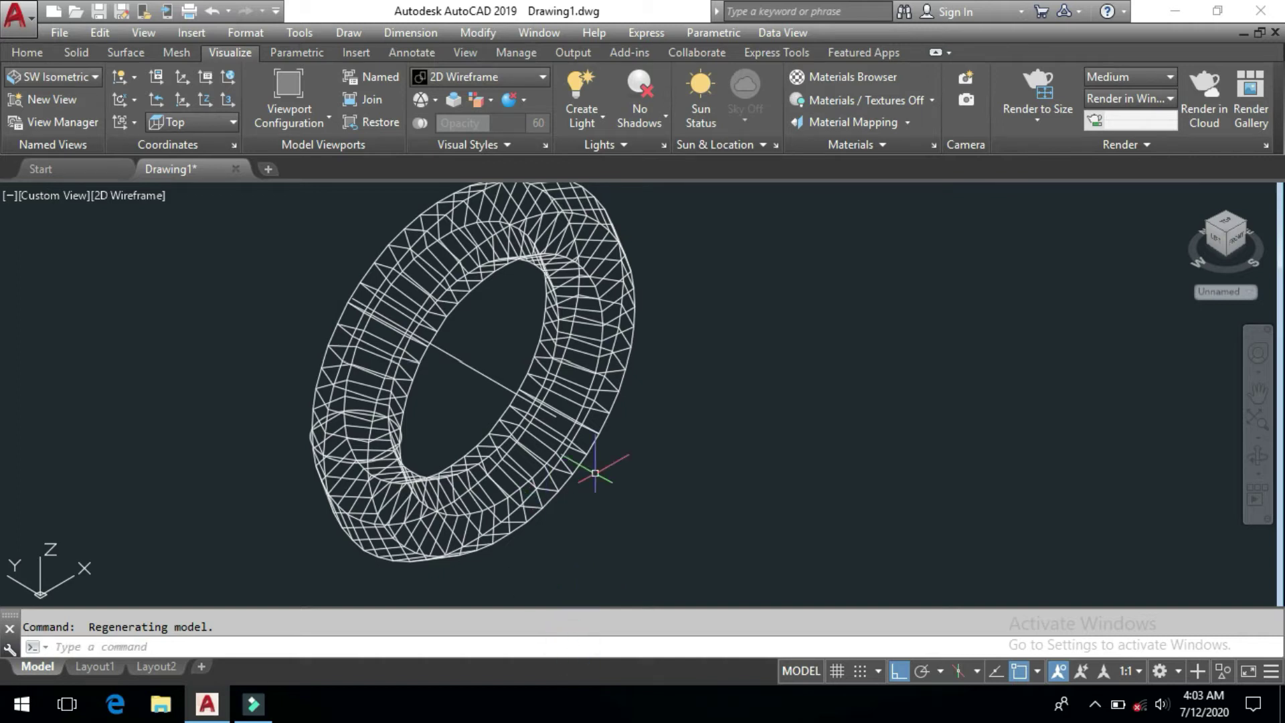
Set SURFTAB2 to 50, then change it again to 30
click(517, 648)
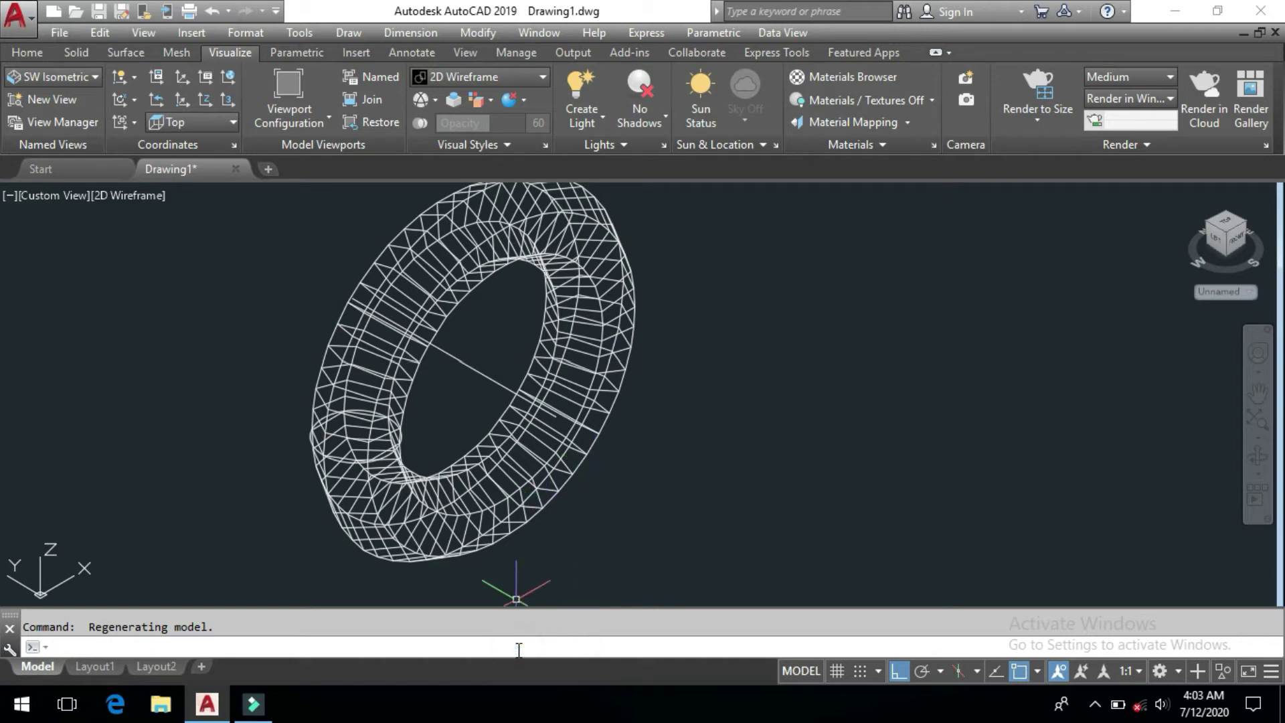
text(surft)
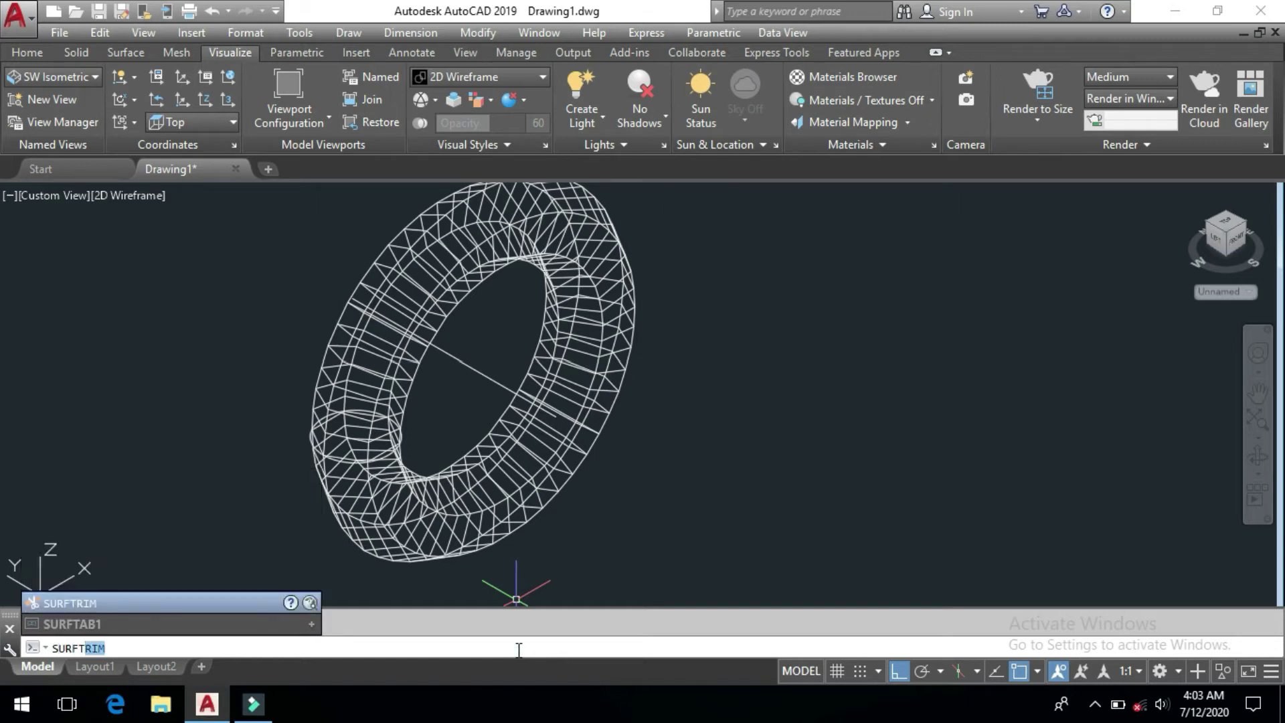
text(aab)
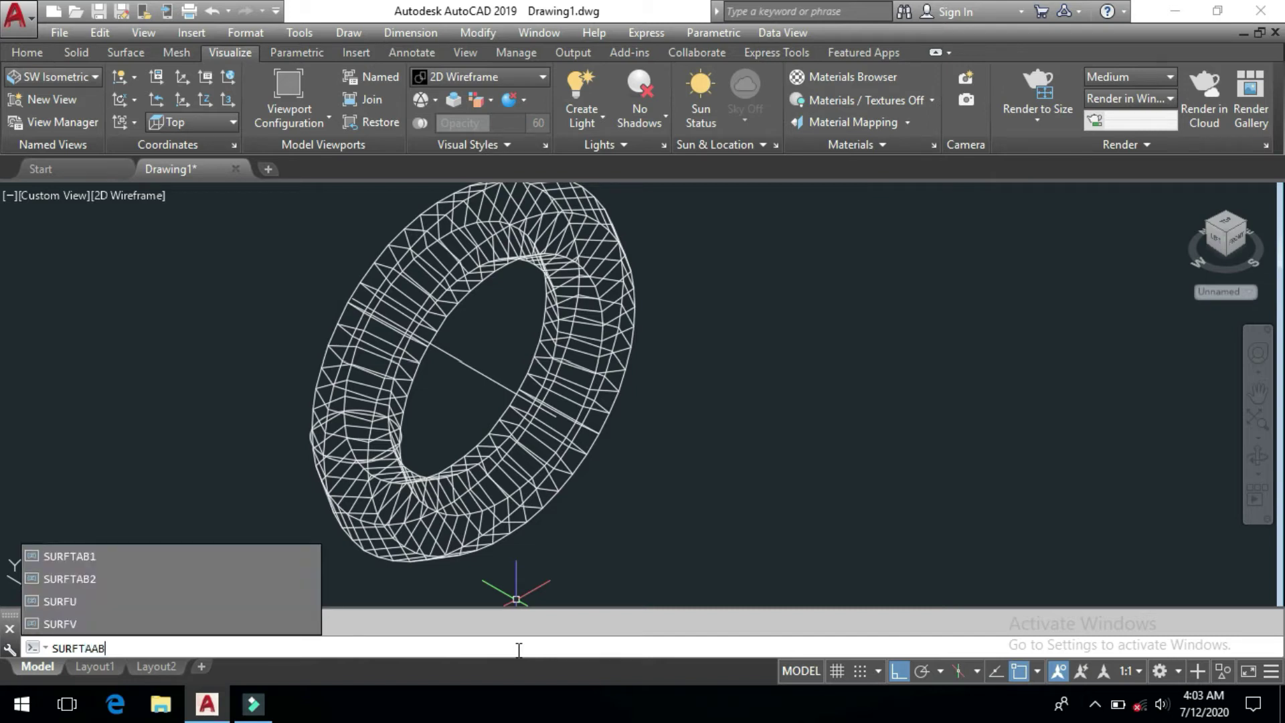
click(127, 580)
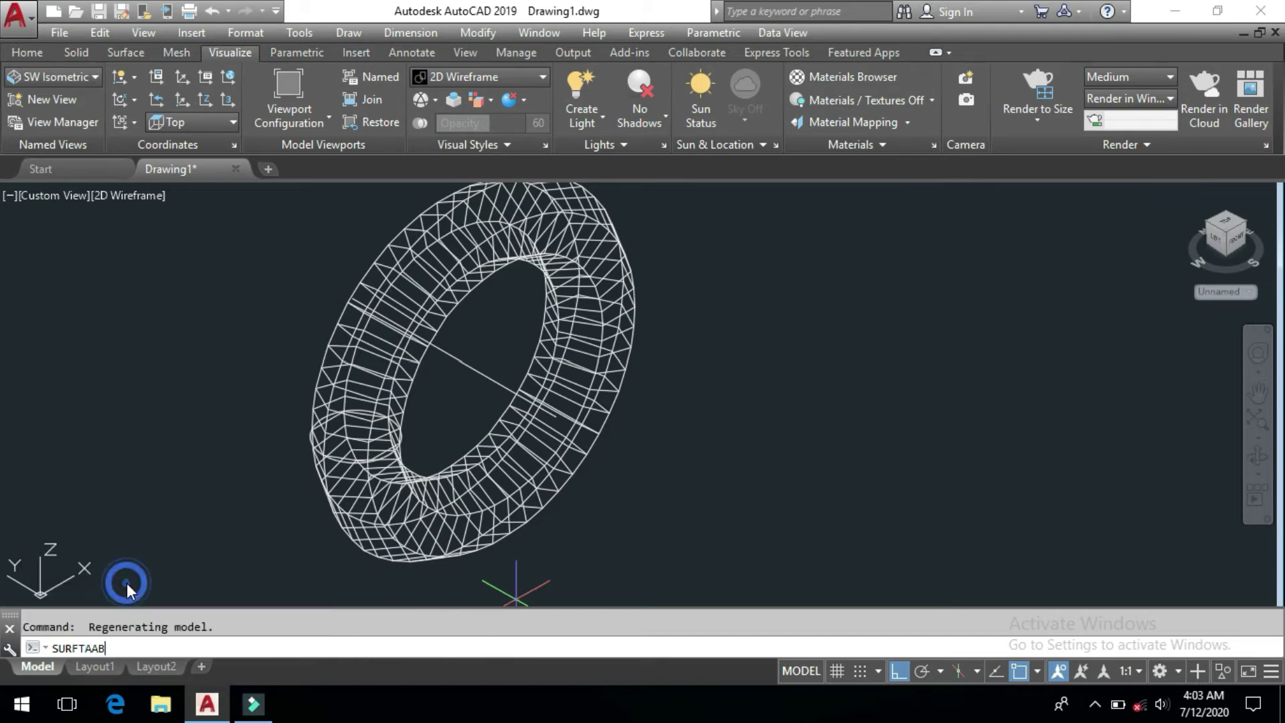
click(411, 649)
text(2)
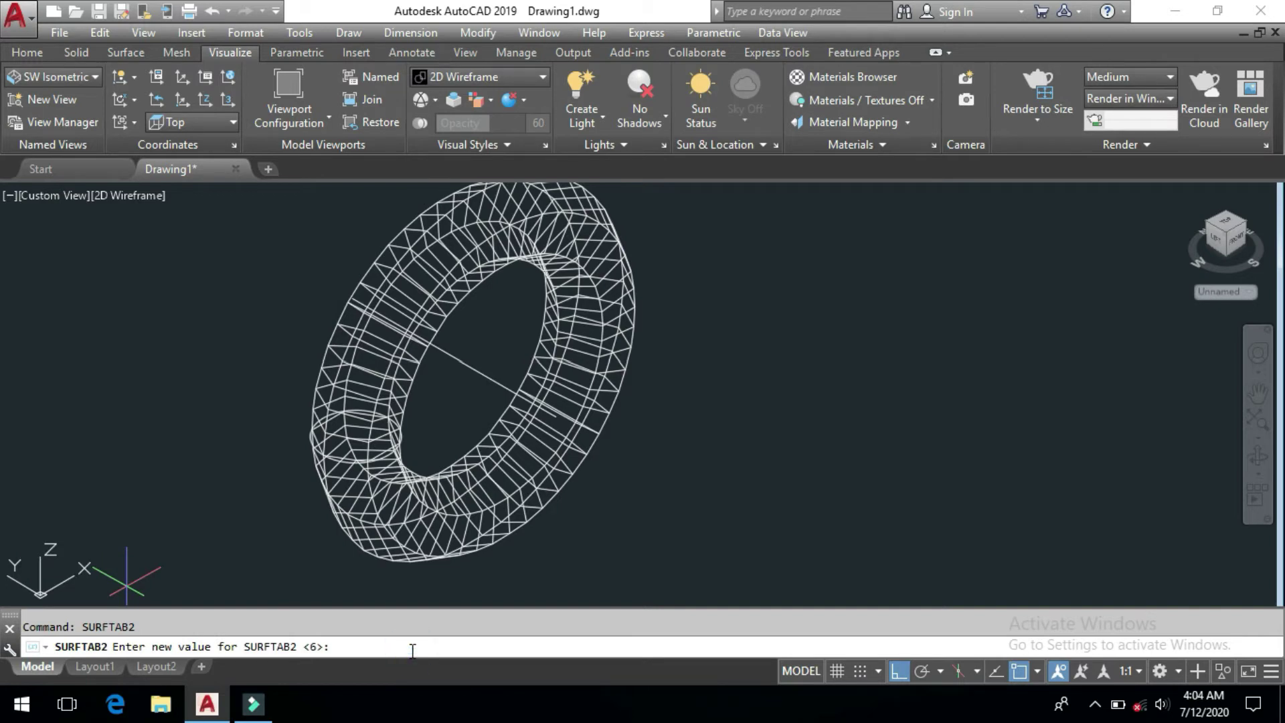
text(50)
key(Return)
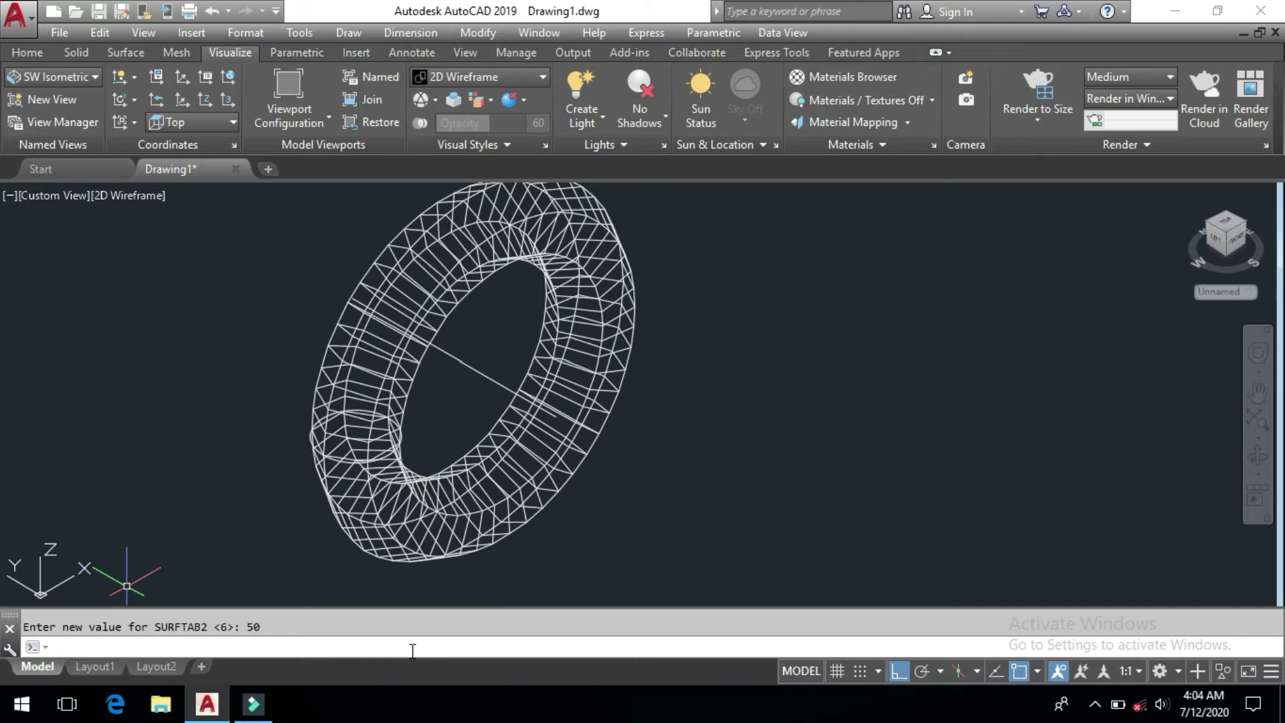
key(Return)
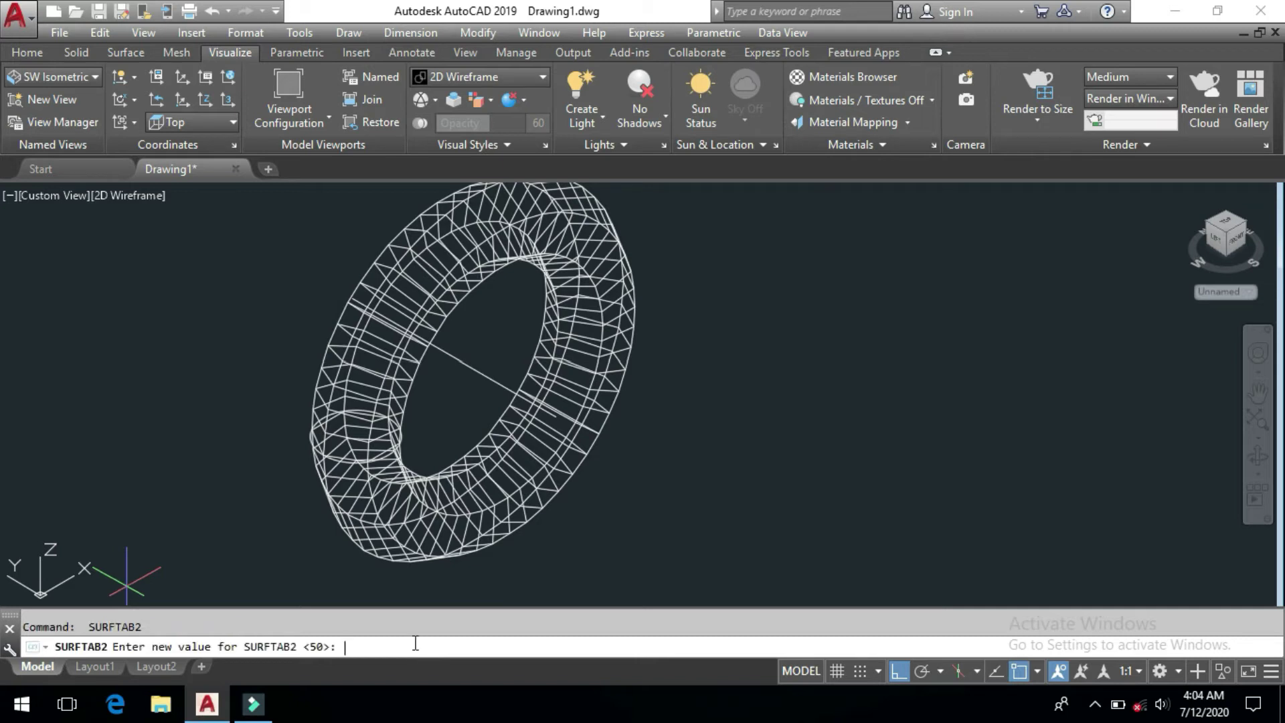
text(30)
key(Return)
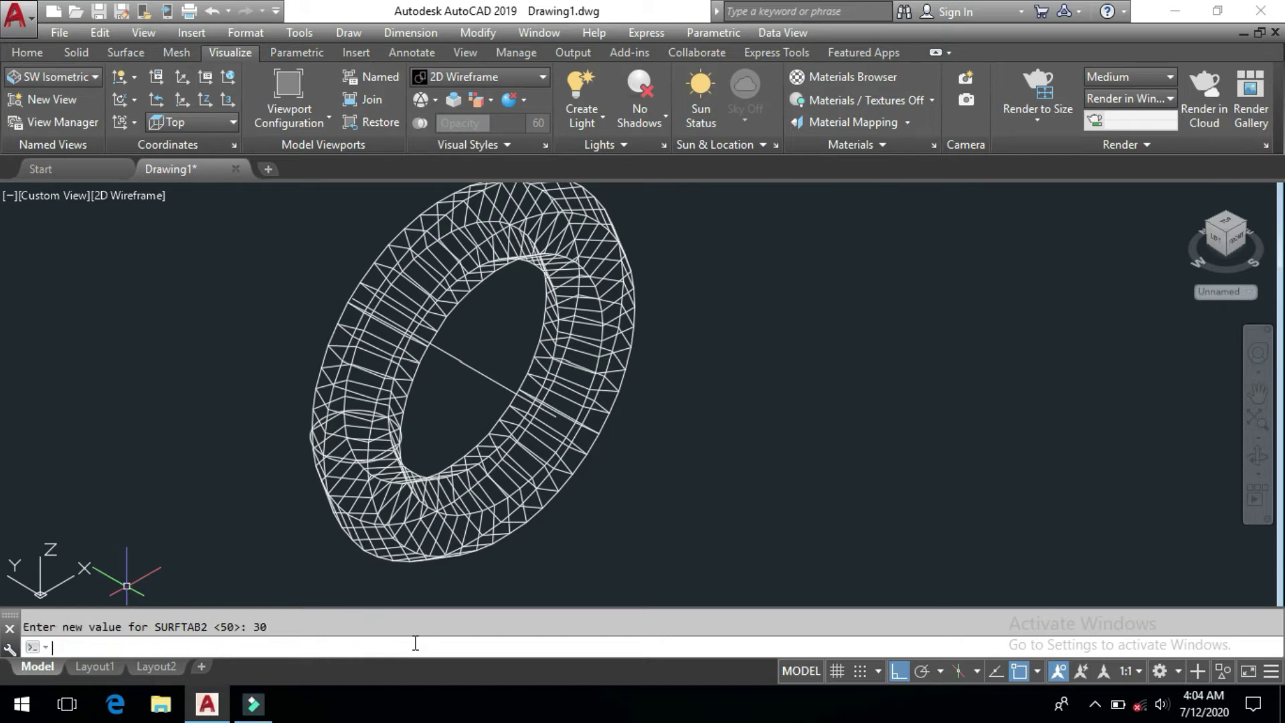
click(529, 507)
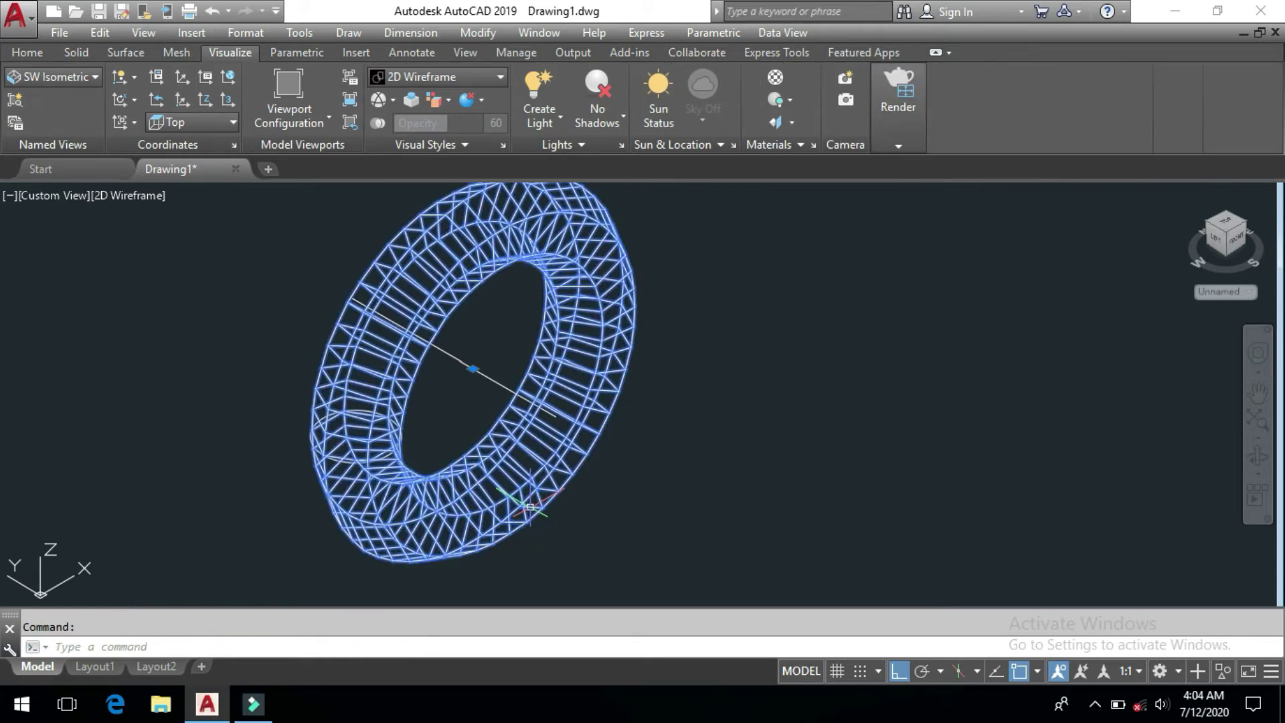
Move the first torus up and to the left, clear of the circle and line
text(m)
key(Return)
click(646, 559)
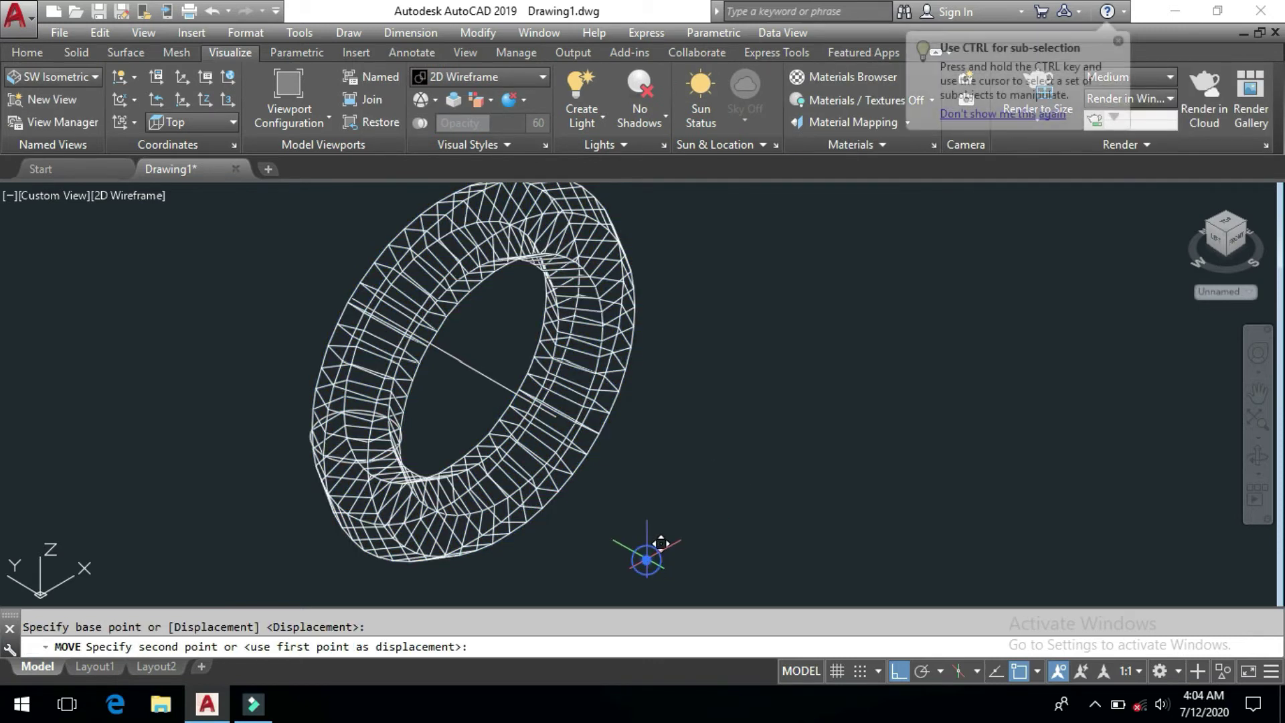
click(298, 359)
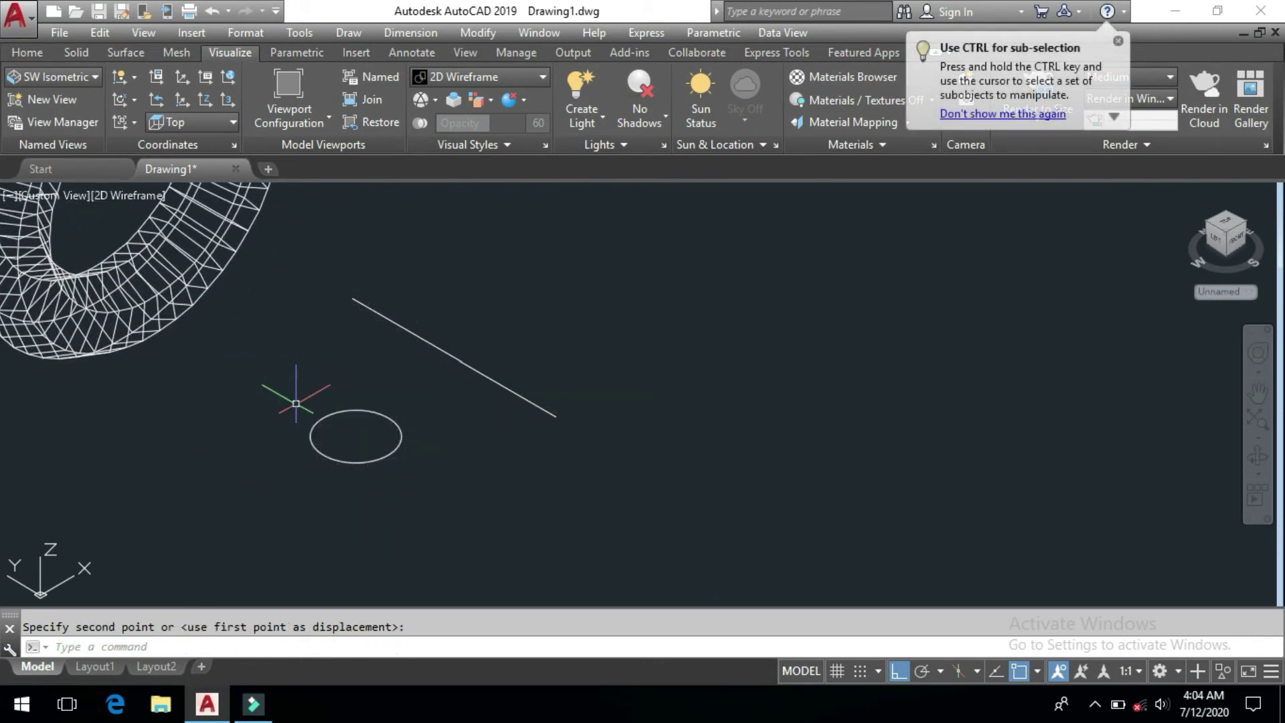
middle_drag(296, 403, 477, 484)
scroll(477, 484, down, 2)
middle_drag(536, 533, 526, 508)
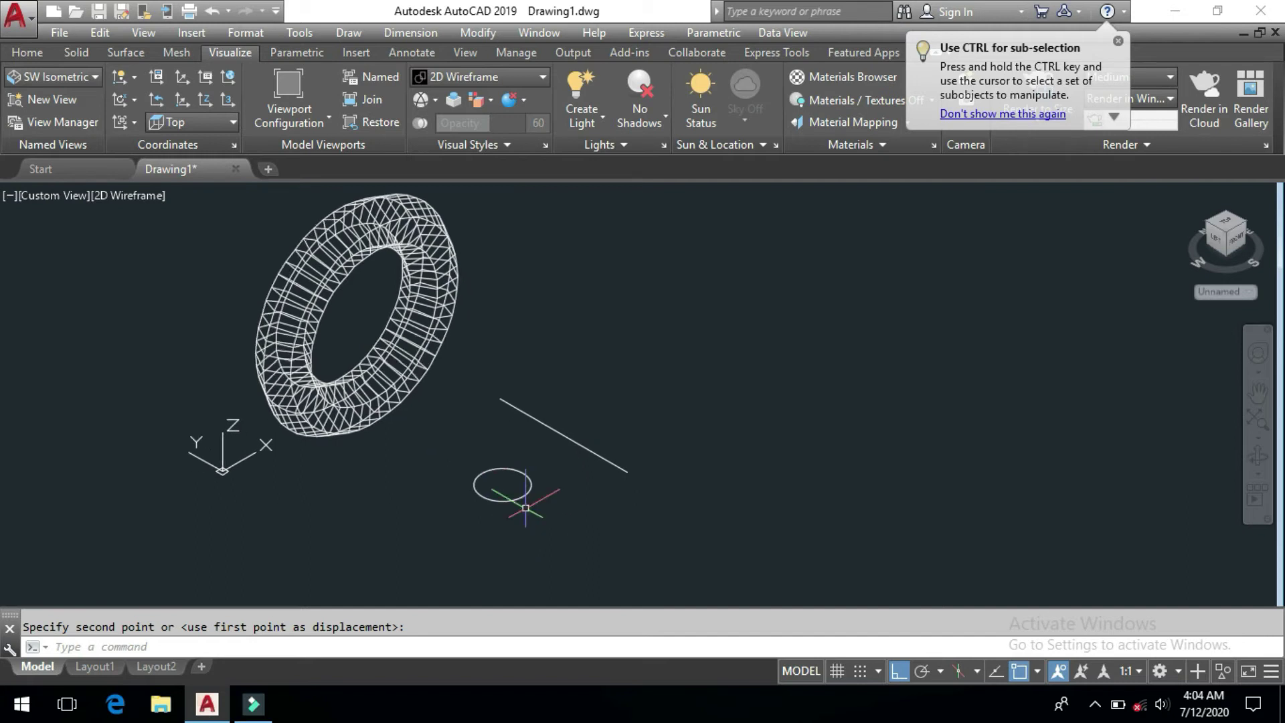
Revolve the circle a full 360° around the line into a second, denser torus
text(REVSURF)
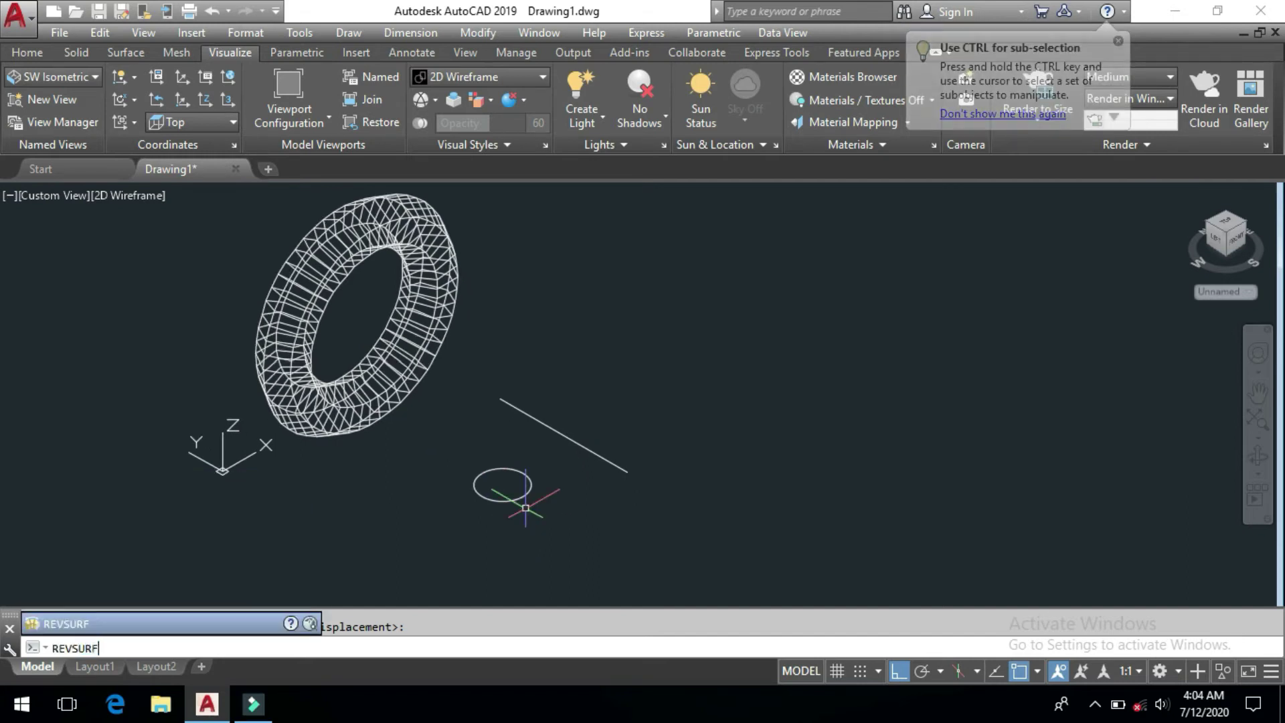
key(Return)
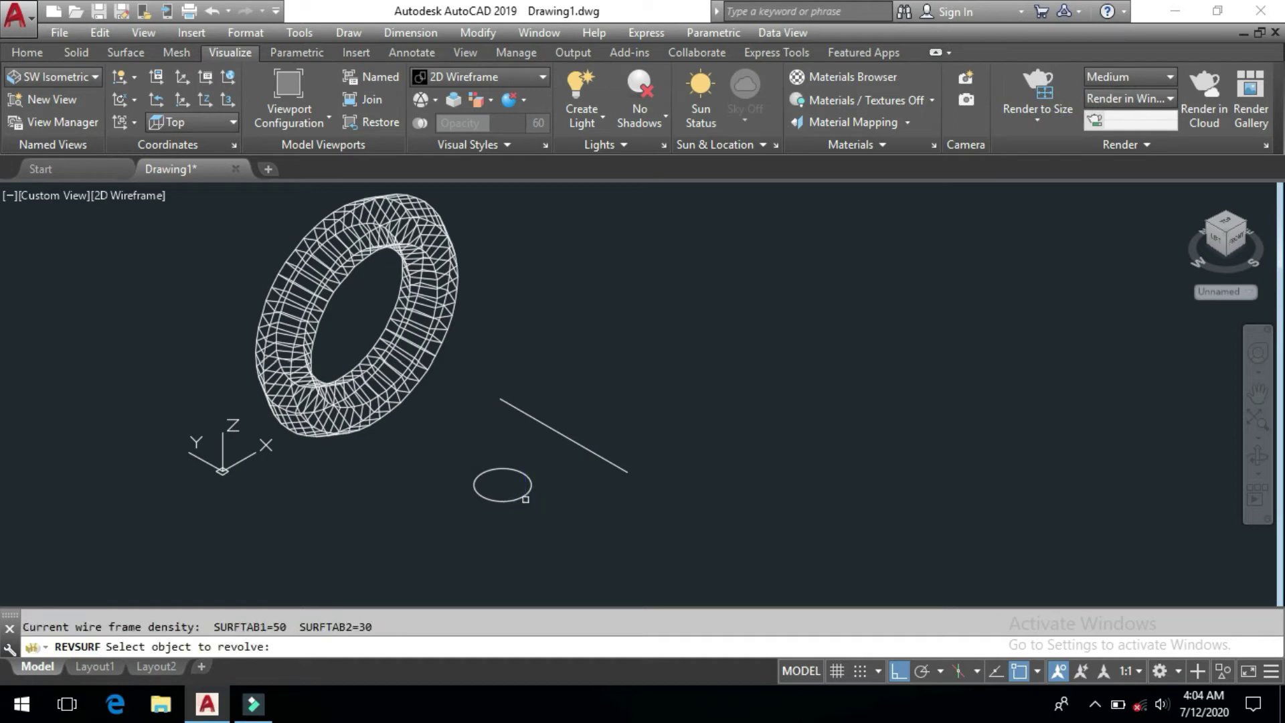
click(530, 487)
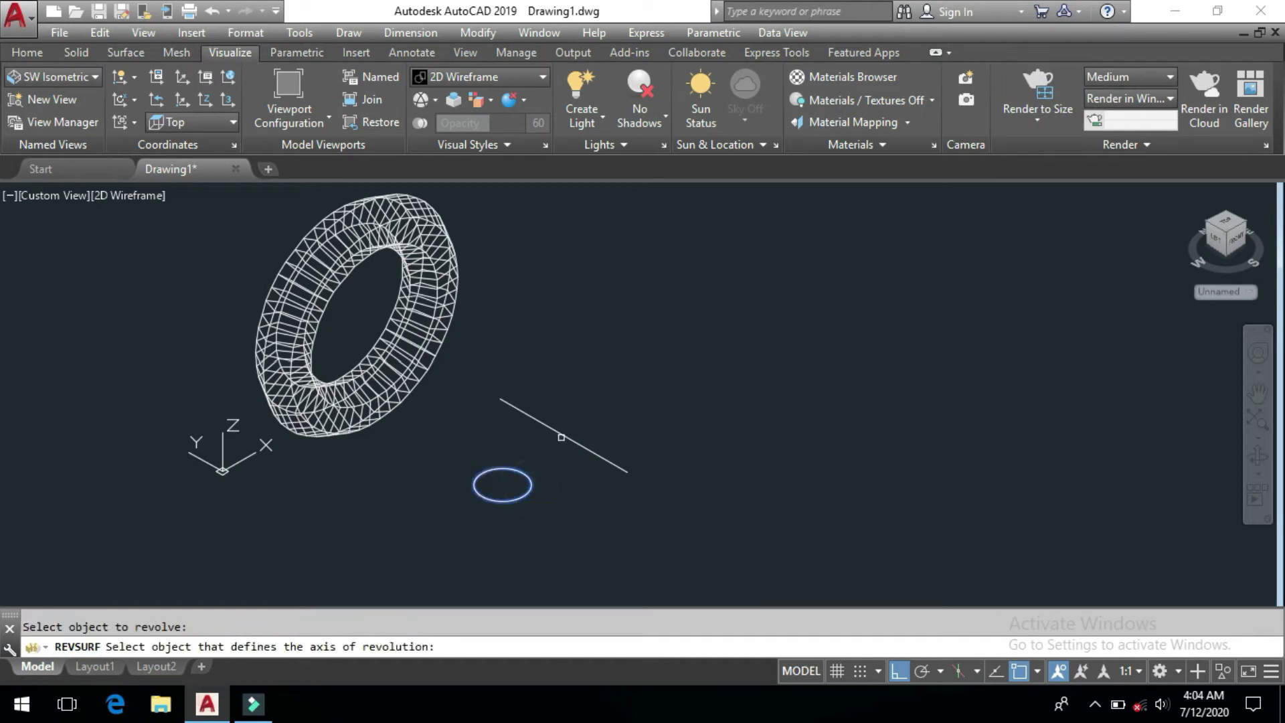
click(563, 437)
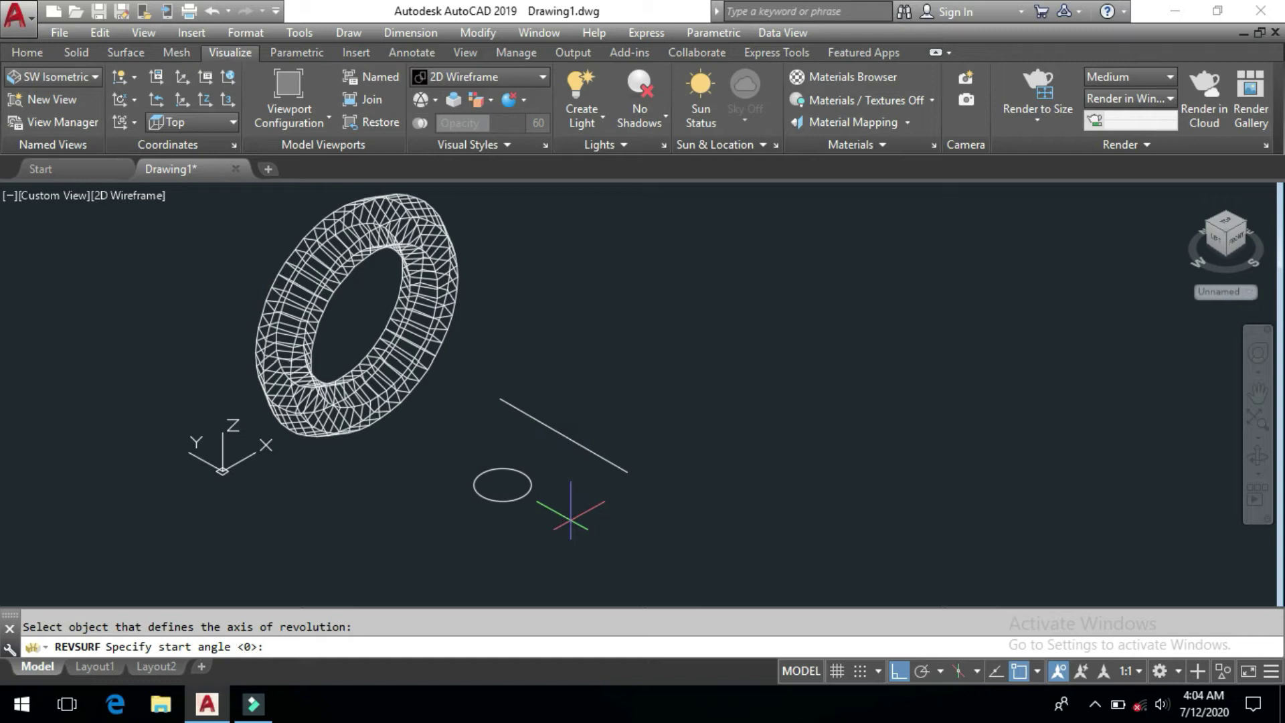
key(Return)
key(Return)
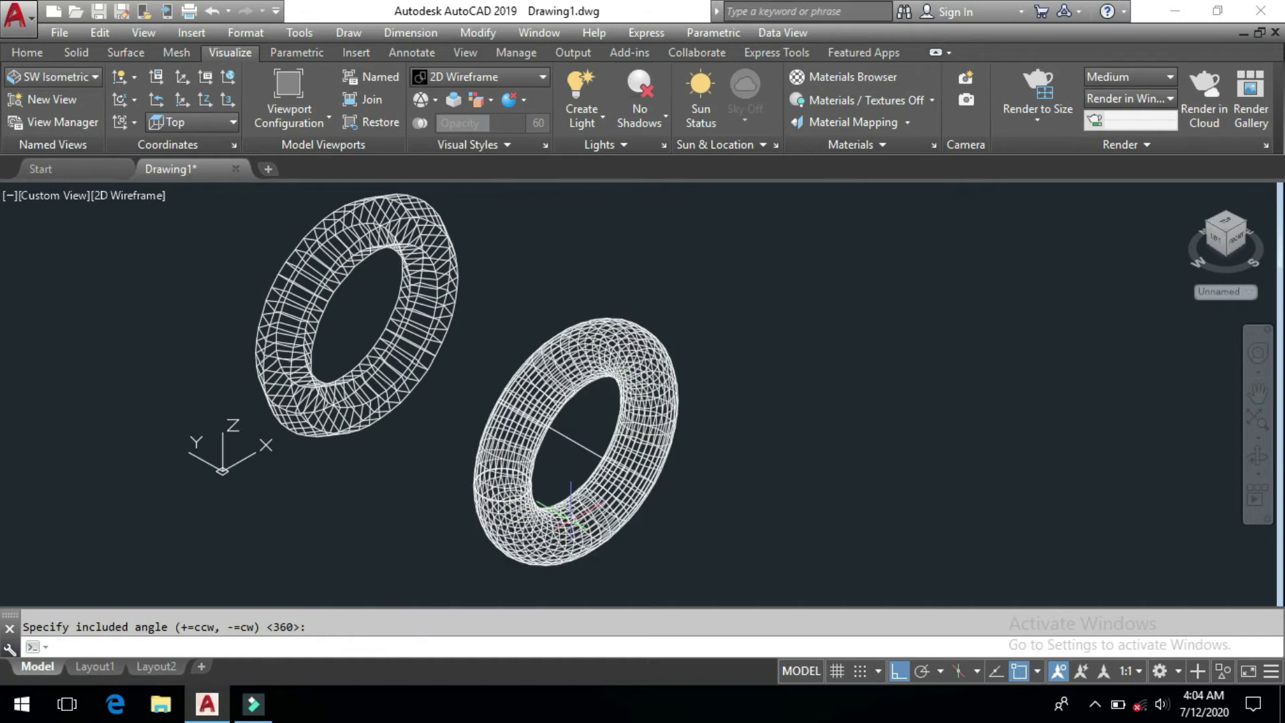
Switch to the Conceptual visual style and orbit the shaded tori
click(539, 77)
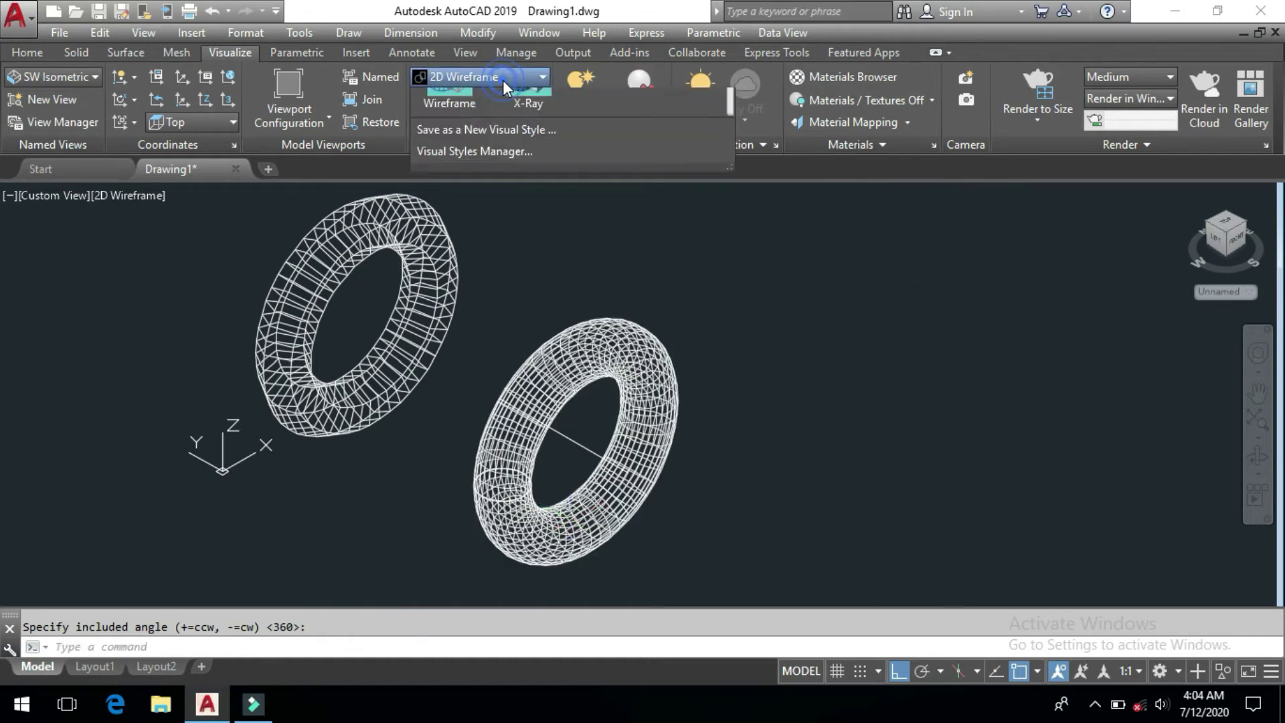
click(538, 134)
mouse_move(671, 504)
shift+middle_down()
mouse_move(607, 521)
mouse_move(539, 457)
mouse_move(685, 496)
mouse_move(669, 529)
shift+middle_up()
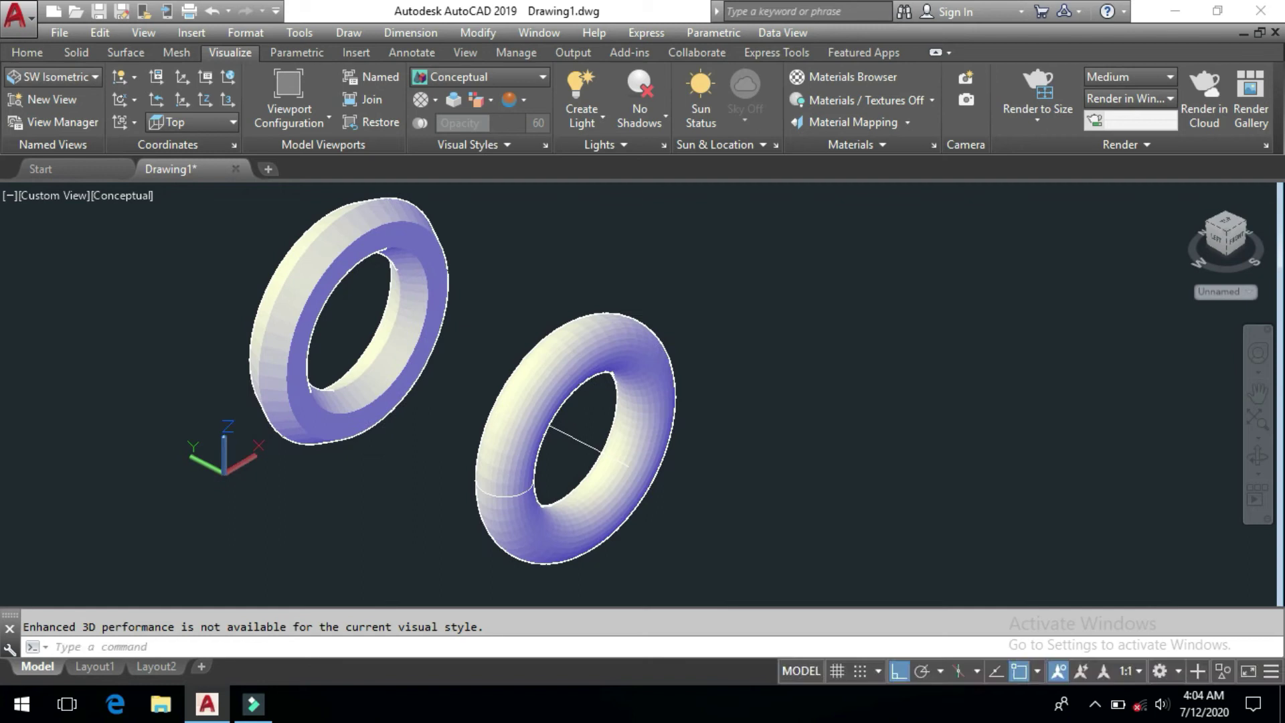
click(600, 499)
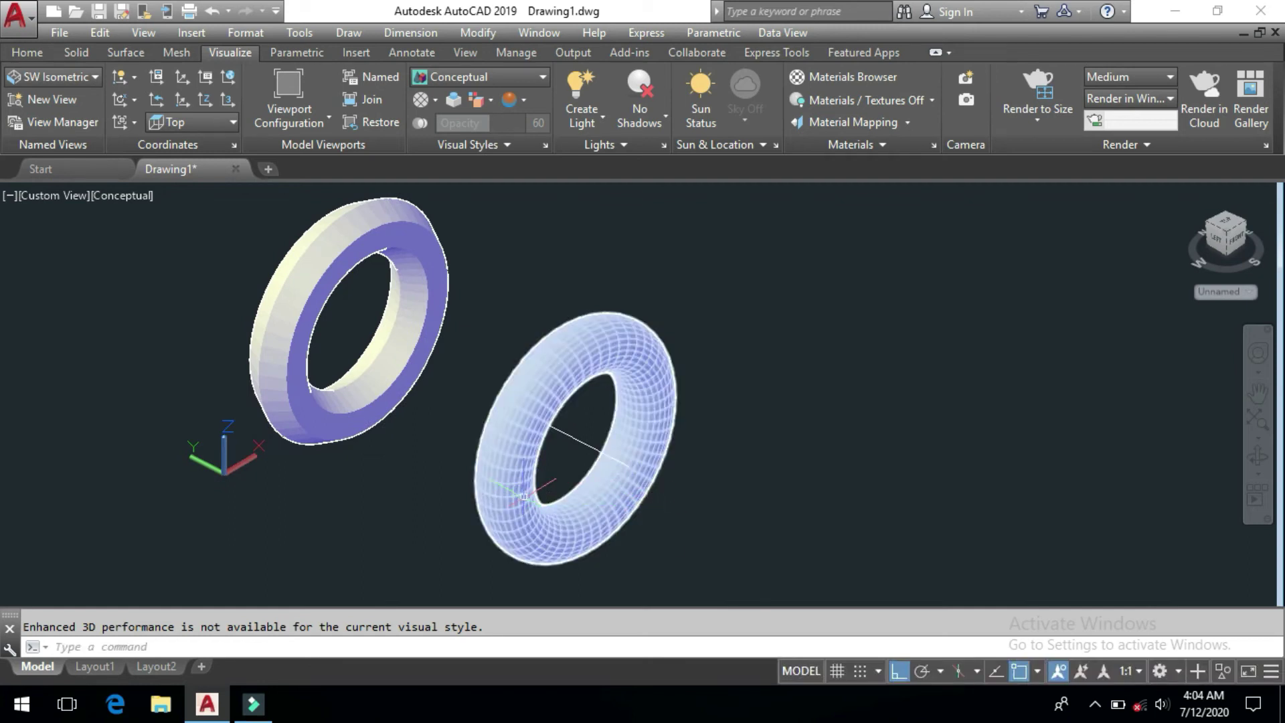
key(Escape)
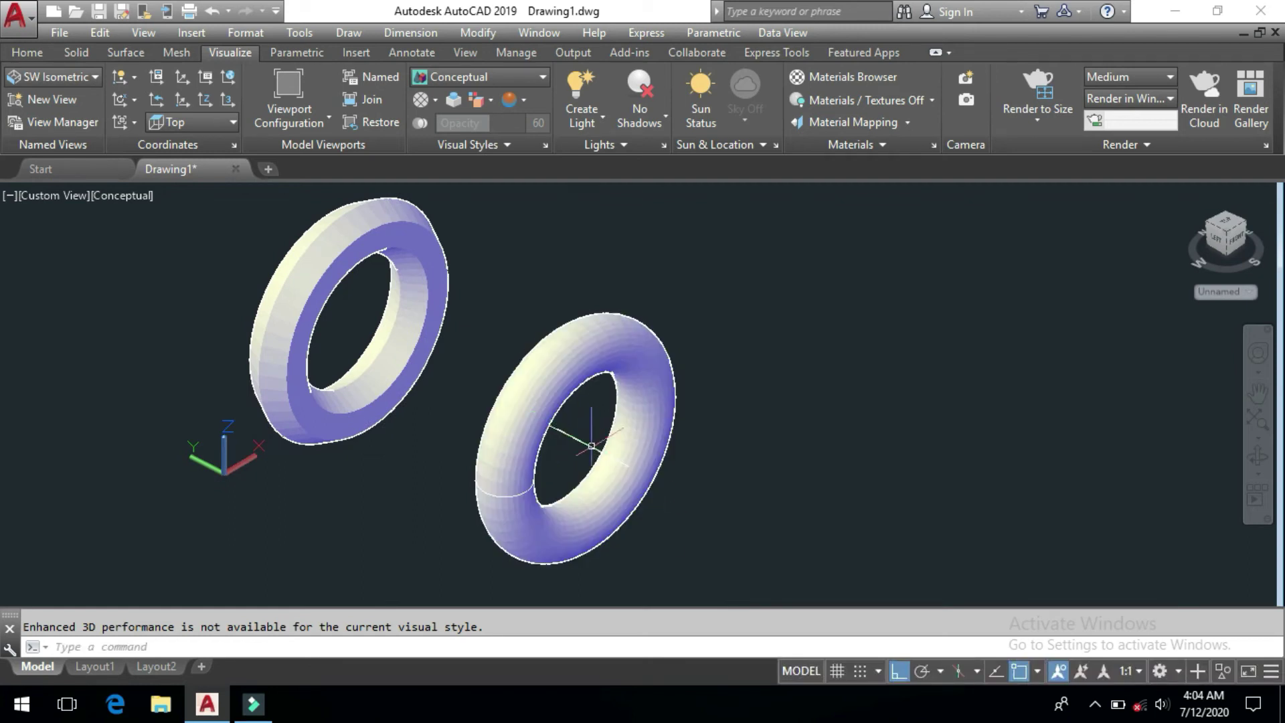
Zoom in and orbit to view both tori from a new angle
scroll(703, 562, up, 1)
scroll(683, 549, up, 2)
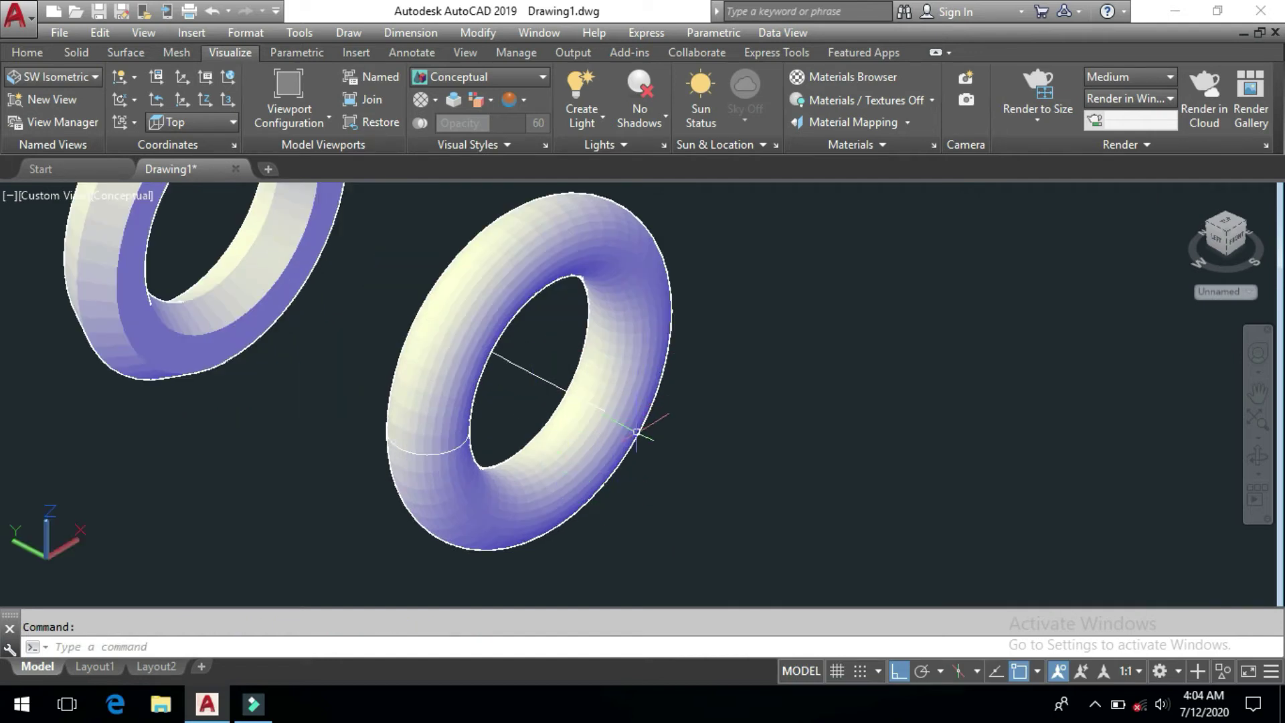
mouse_move(588, 536)
shift+middle_down()
mouse_move(559, 545)
mouse_move(544, 423)
shift+middle_up()
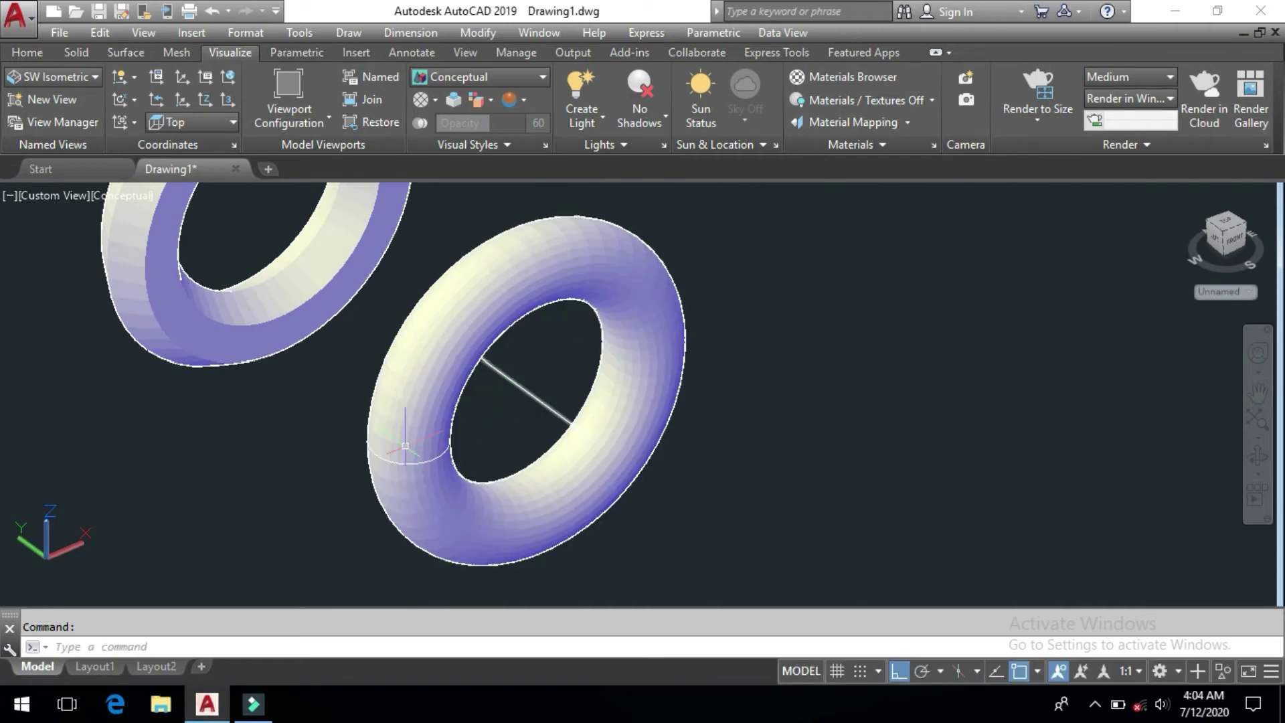
scroll(492, 441, down, 2)
shift+middle_drag(568, 497, 614, 508)
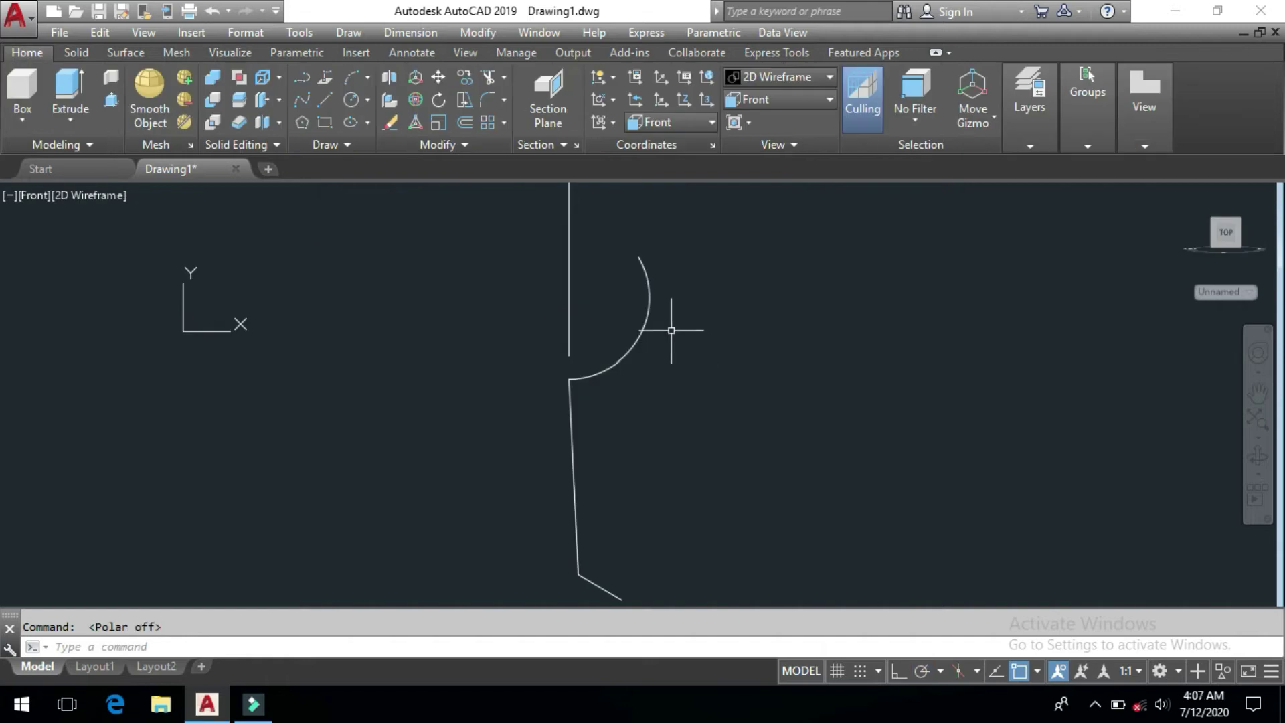
Check the goblet profile and vertical axis line by selecting each, then clear the selection
click(630, 354)
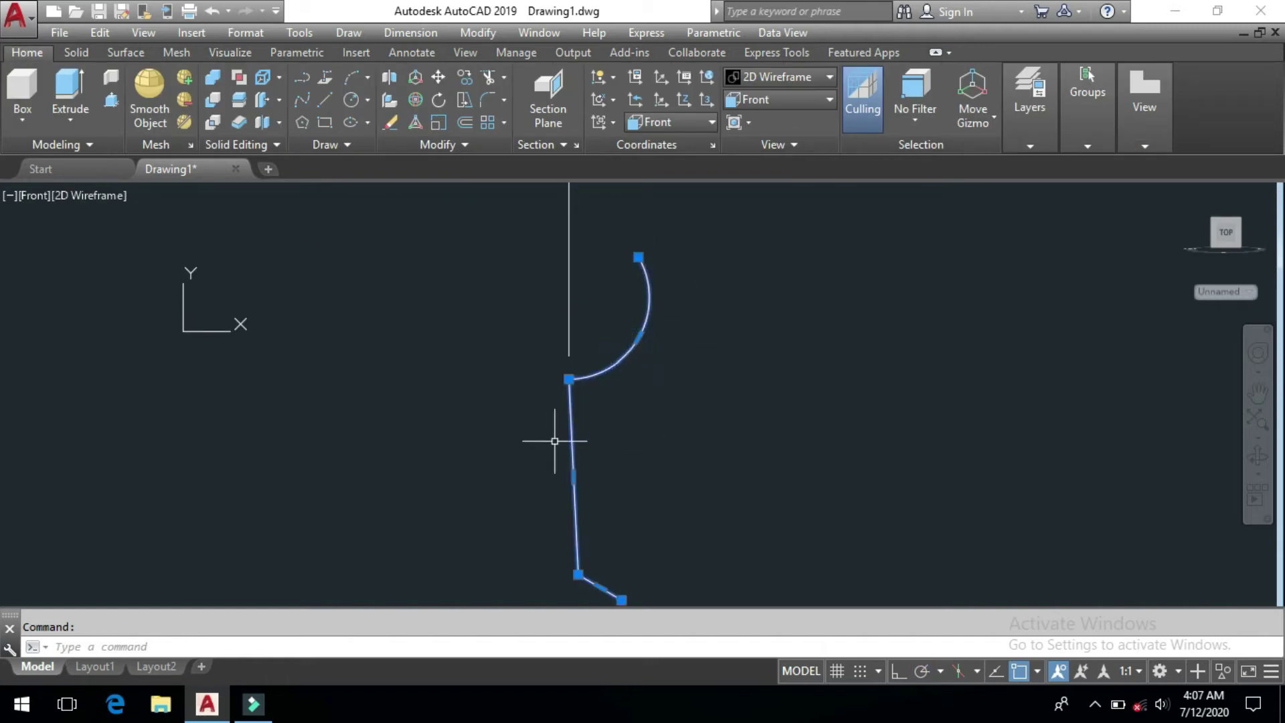
click(776, 100)
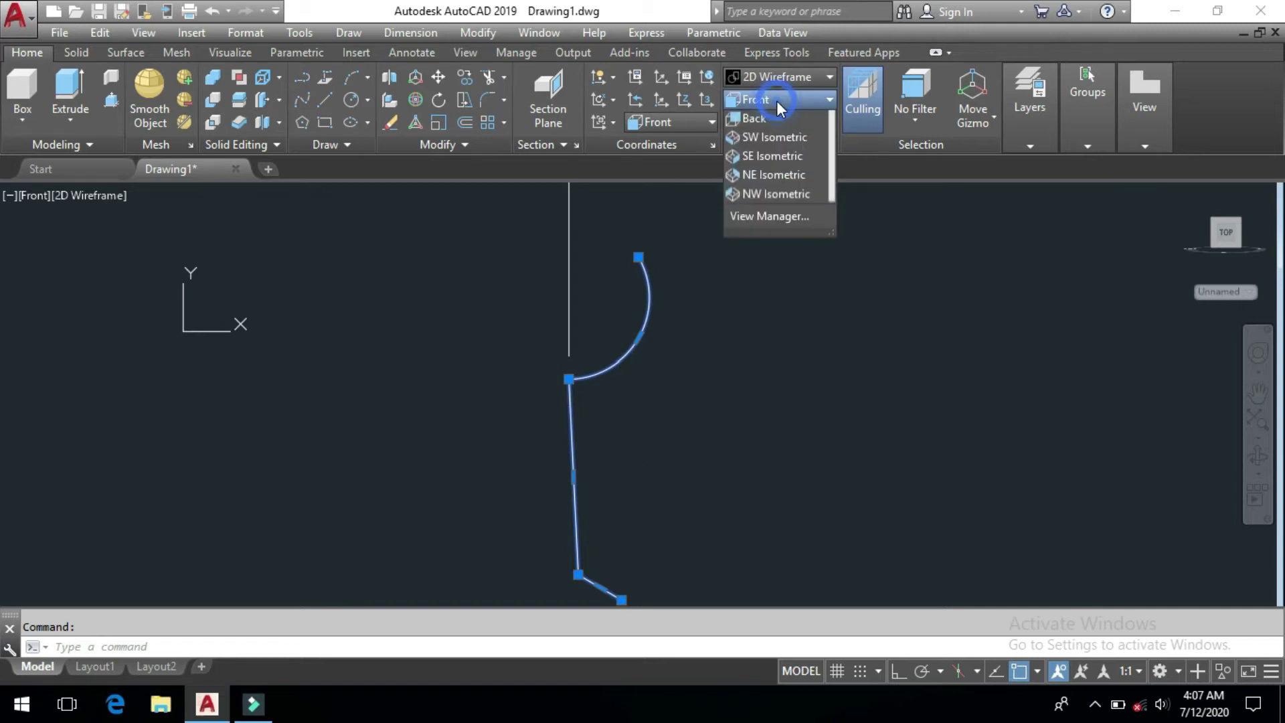
key(Escape)
key(Escape)
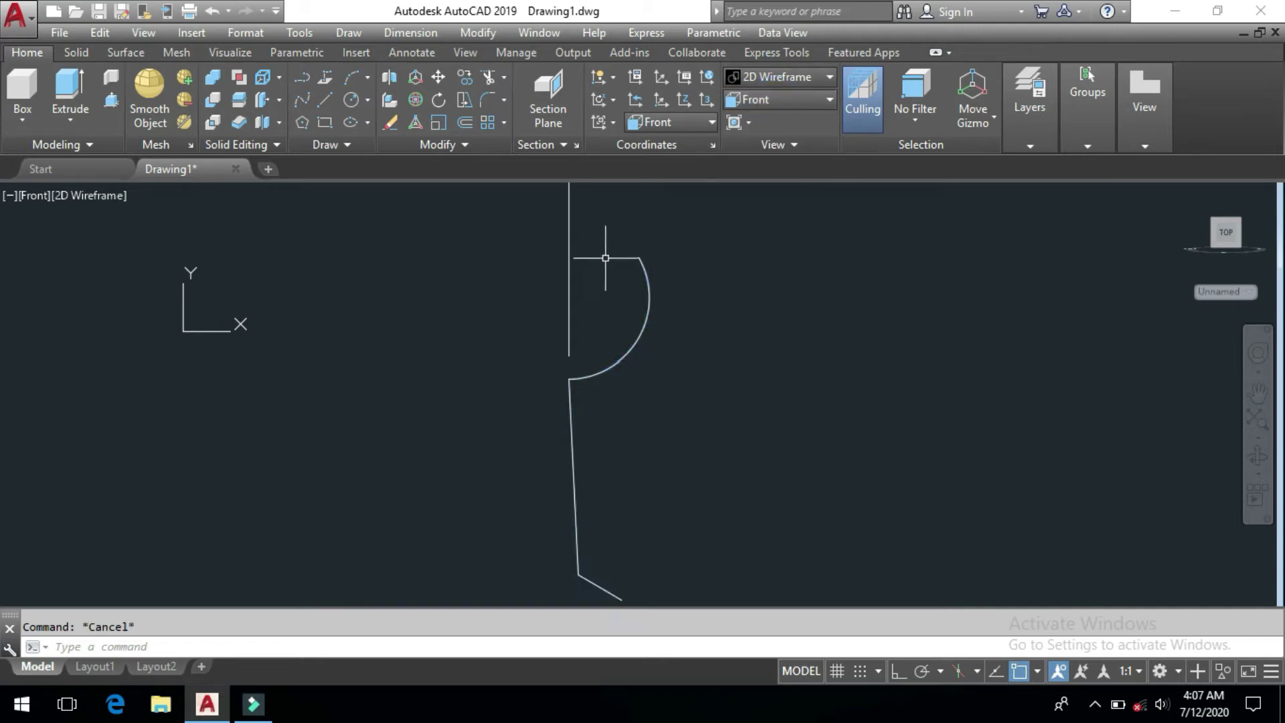
click(570, 260)
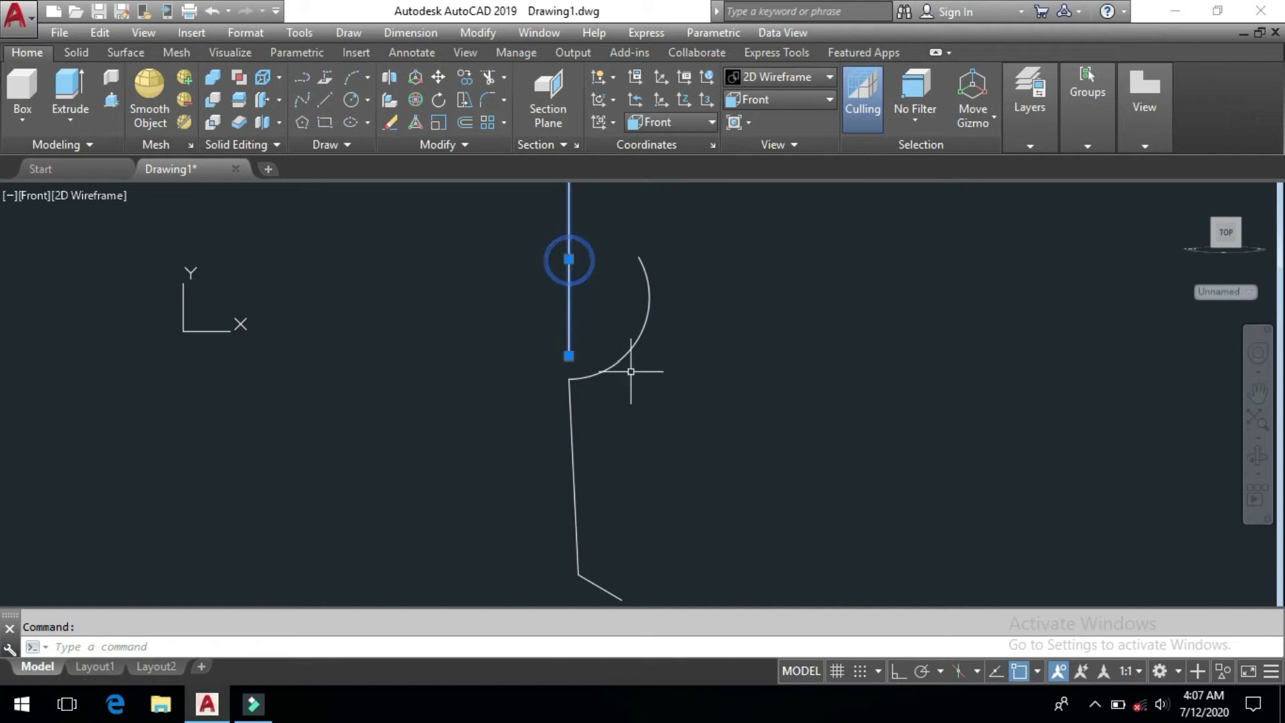
key(Escape)
text(RE)
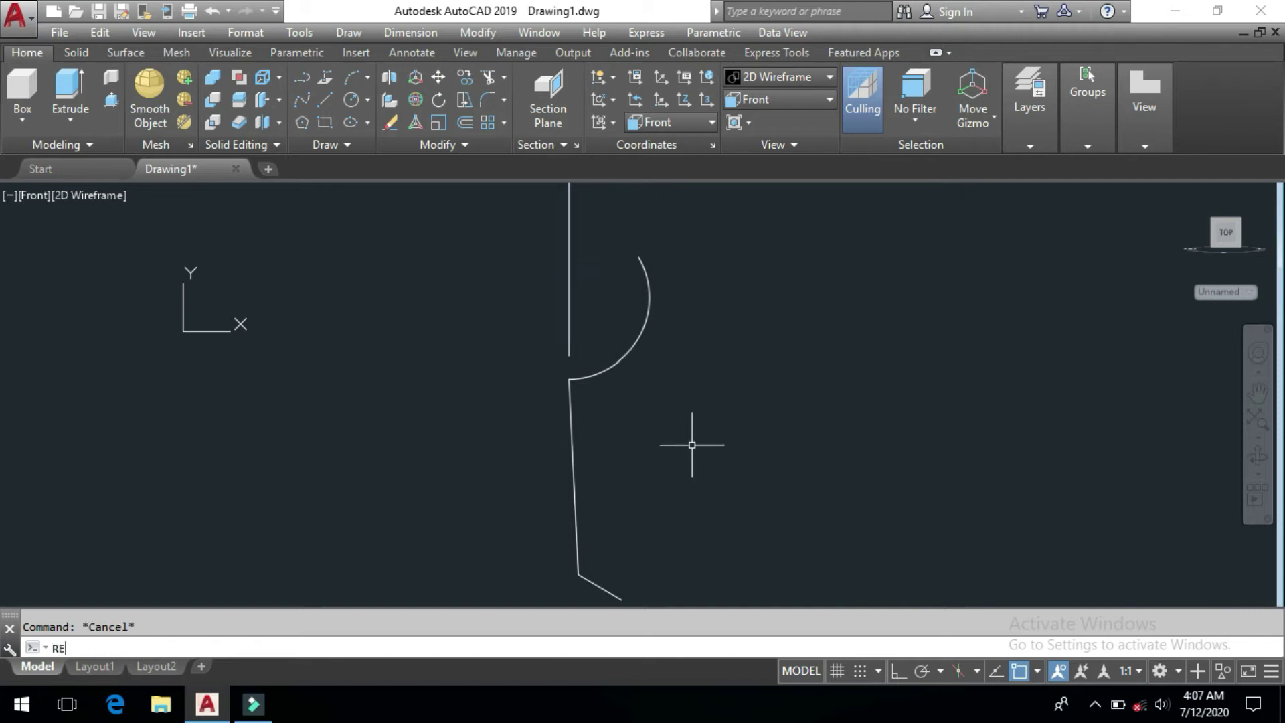
Revolve the goblet profile around the vertical line with REVSURF into a full 360° goblet
text(VS)
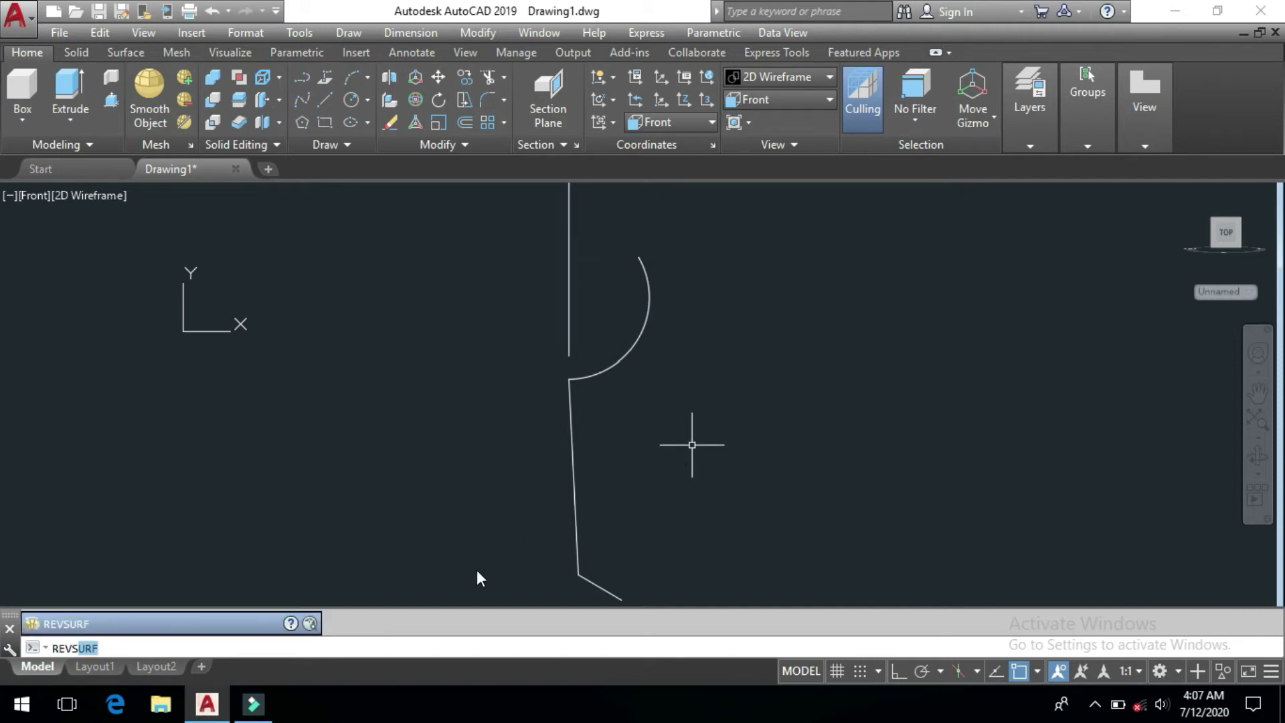
text(URF)
key(Return)
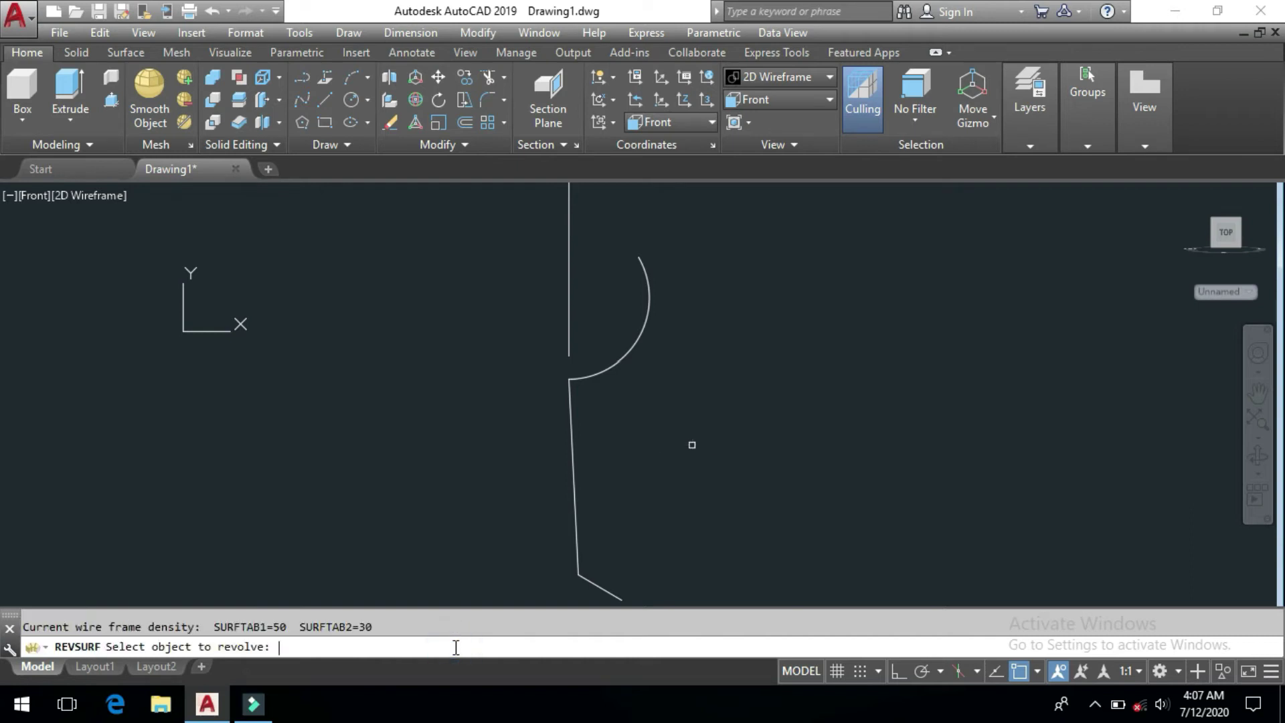
click(616, 365)
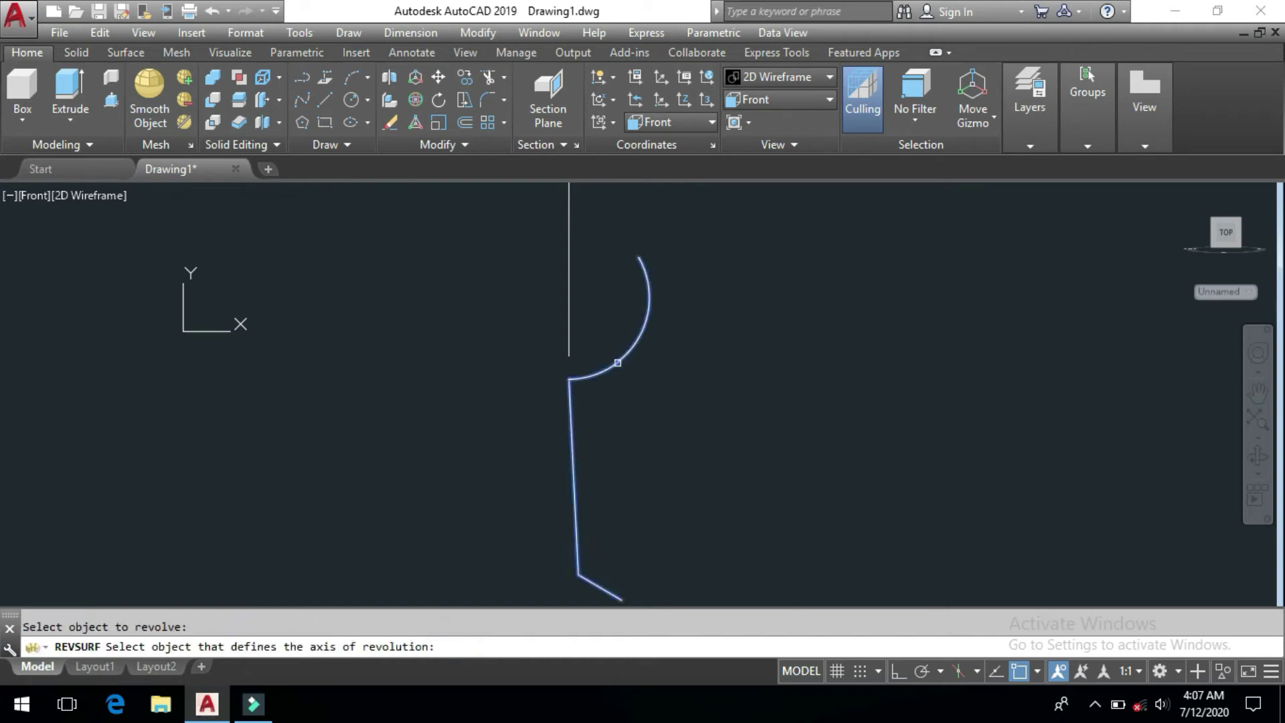
click(571, 332)
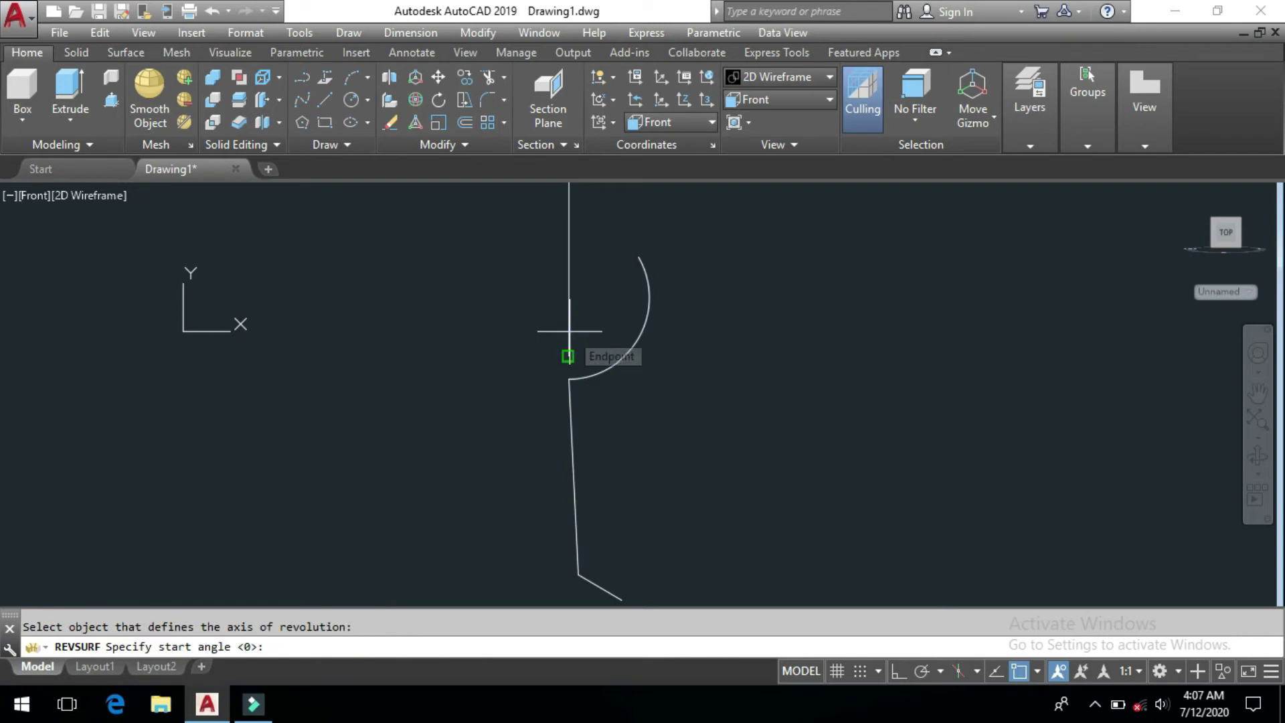
key(Return)
key(Return)
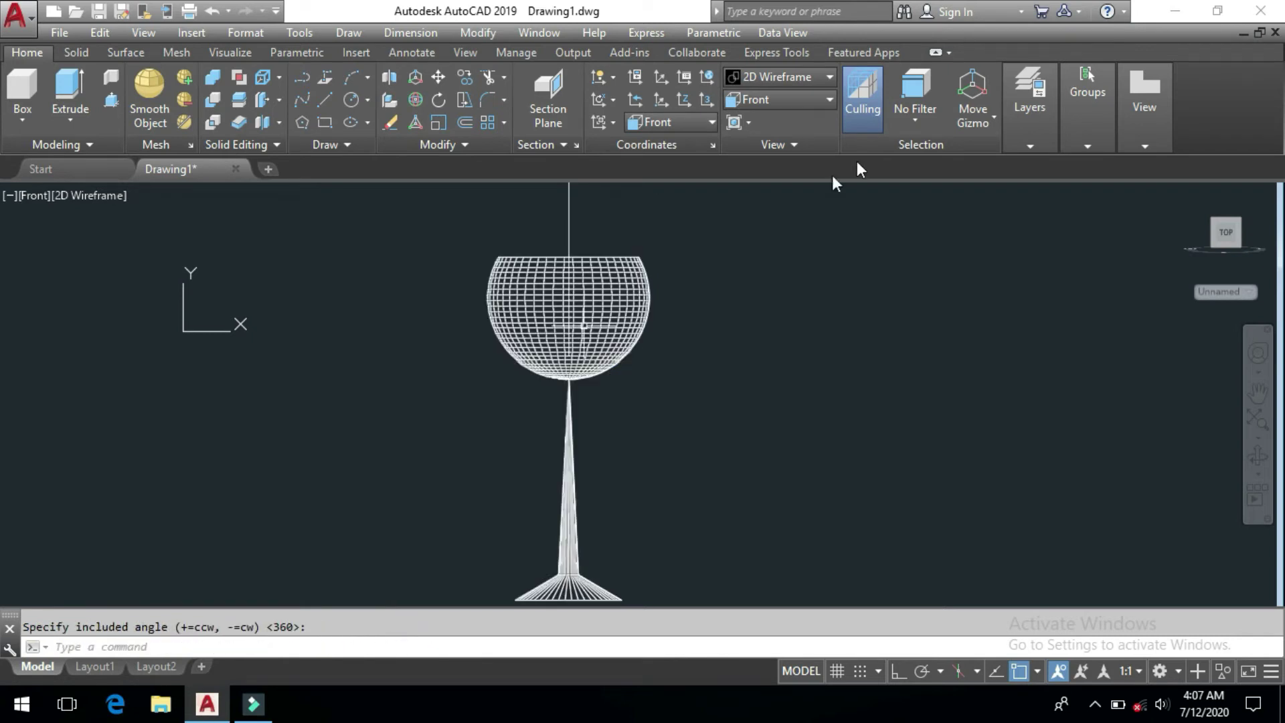
View the goblet from SW Isometric in Conceptual style and orbit to inspect it
click(812, 98)
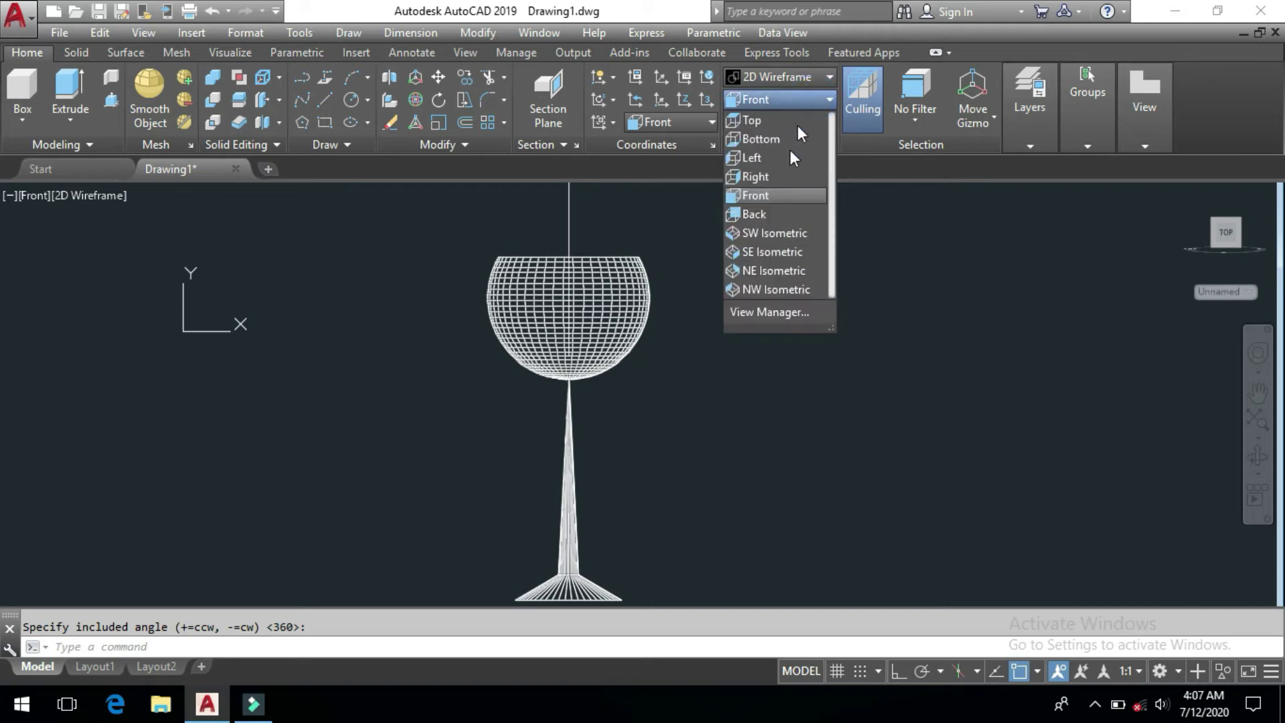
click(778, 231)
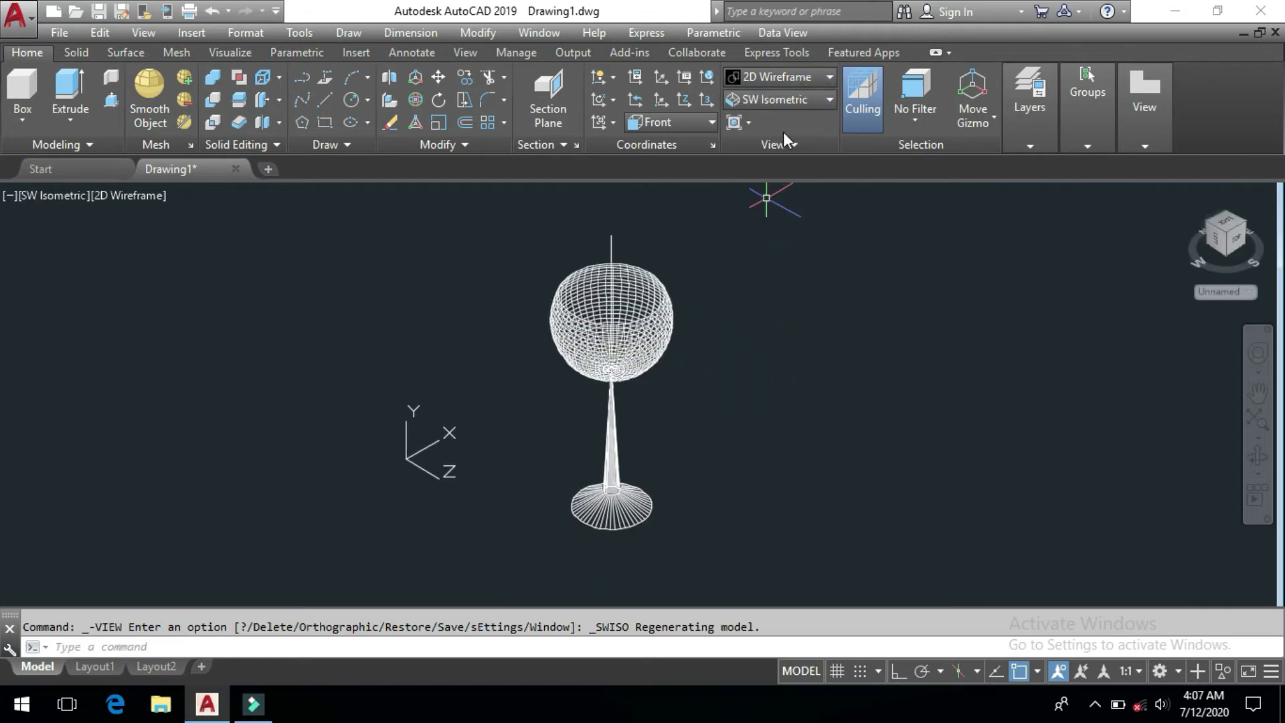
click(794, 82)
click(845, 127)
mouse_move(775, 408)
shift+middle_down()
mouse_move(698, 407)
mouse_move(640, 353)
mouse_move(574, 332)
mouse_move(723, 399)
mouse_move(719, 410)
shift+middle_up()
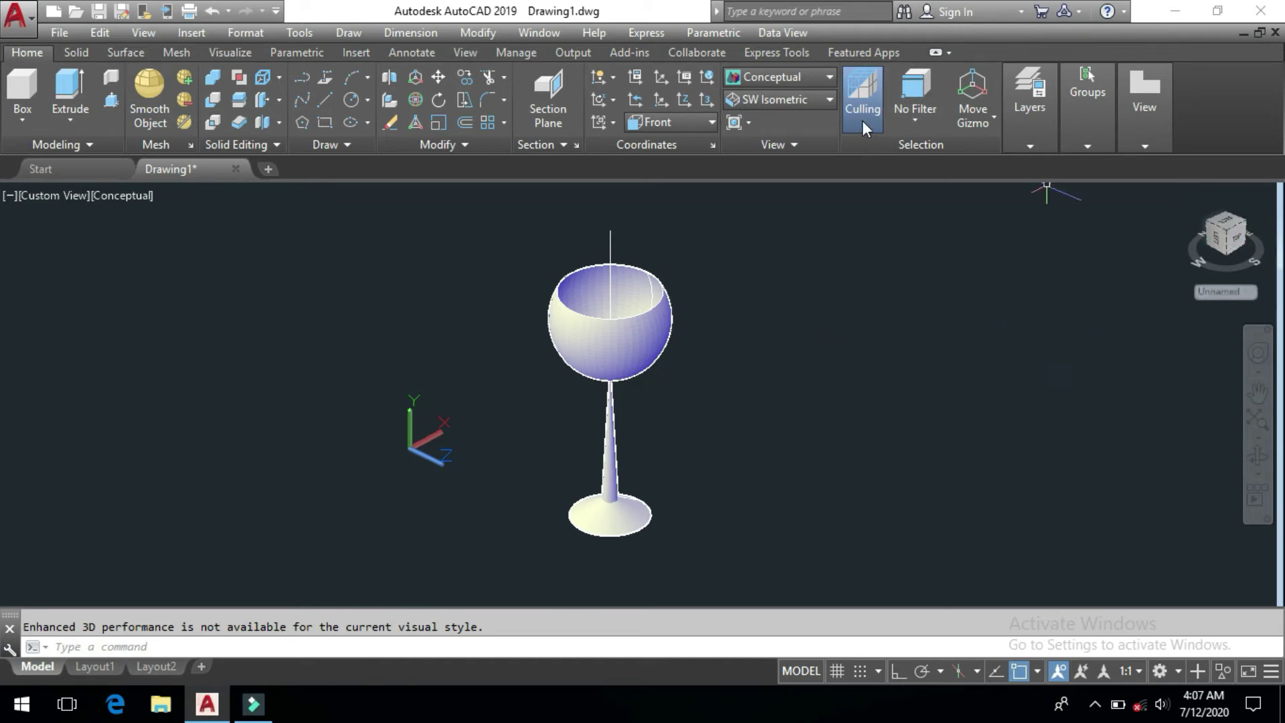
Switch to Right view in 2D Wireframe and select the whole goblet
click(797, 99)
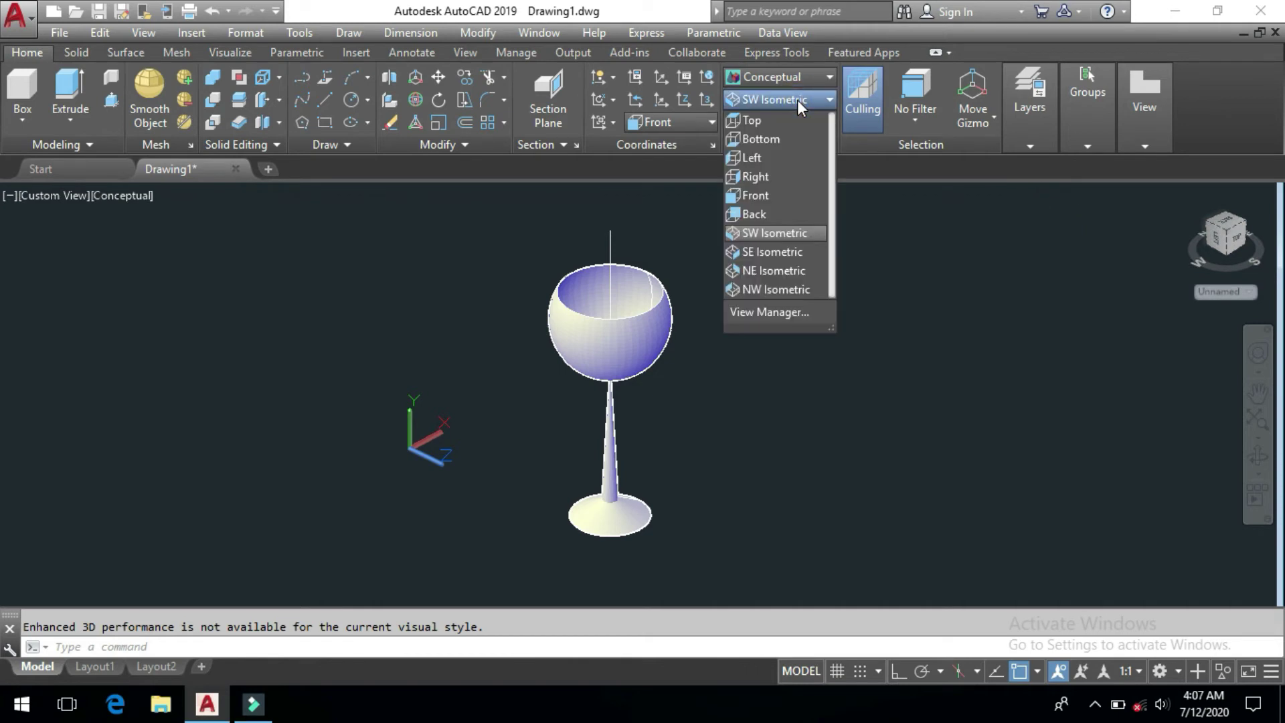
click(771, 175)
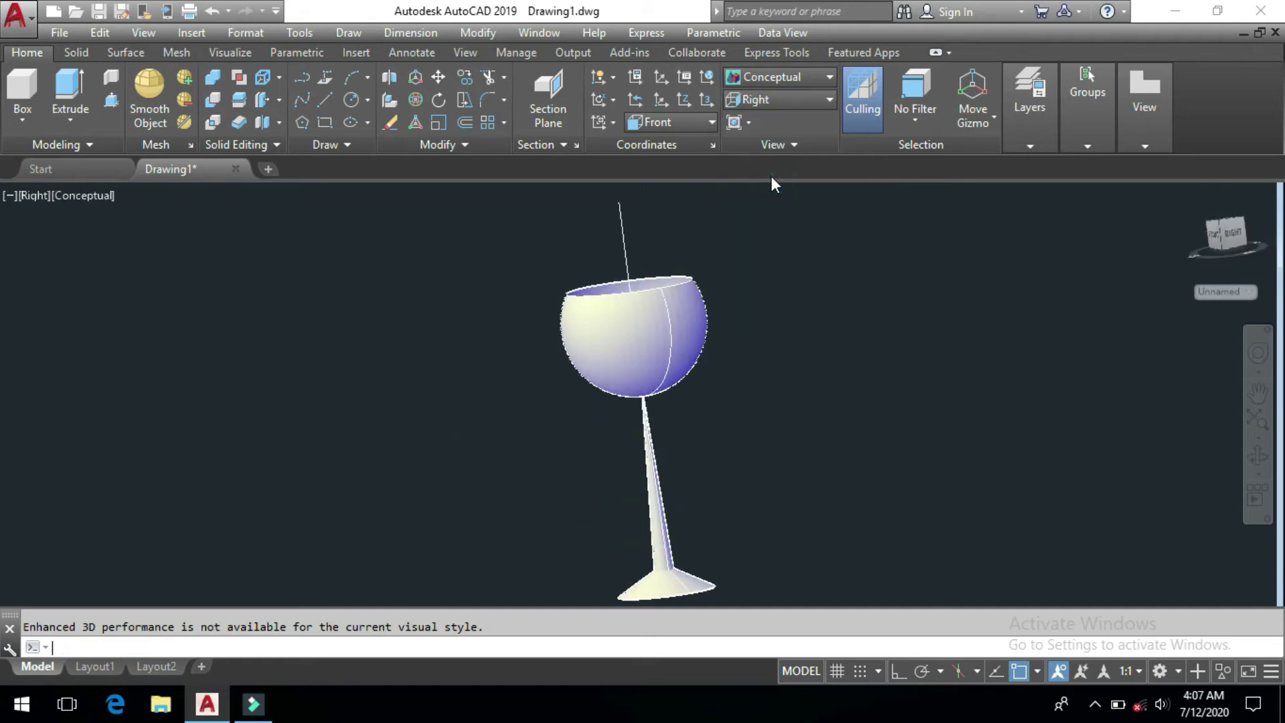
click(793, 72)
click(765, 95)
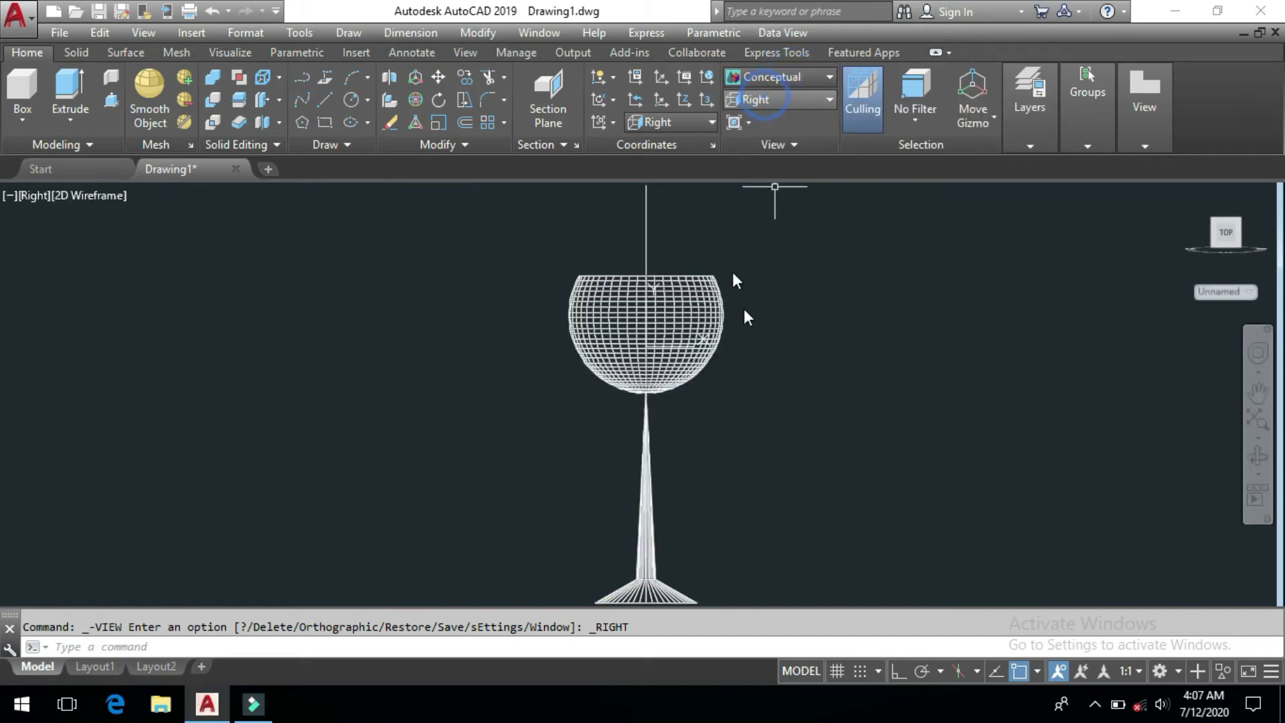
middle_drag(820, 387, 657, 345)
scroll(658, 346, down, 2)
drag(617, 347, 509, 416)
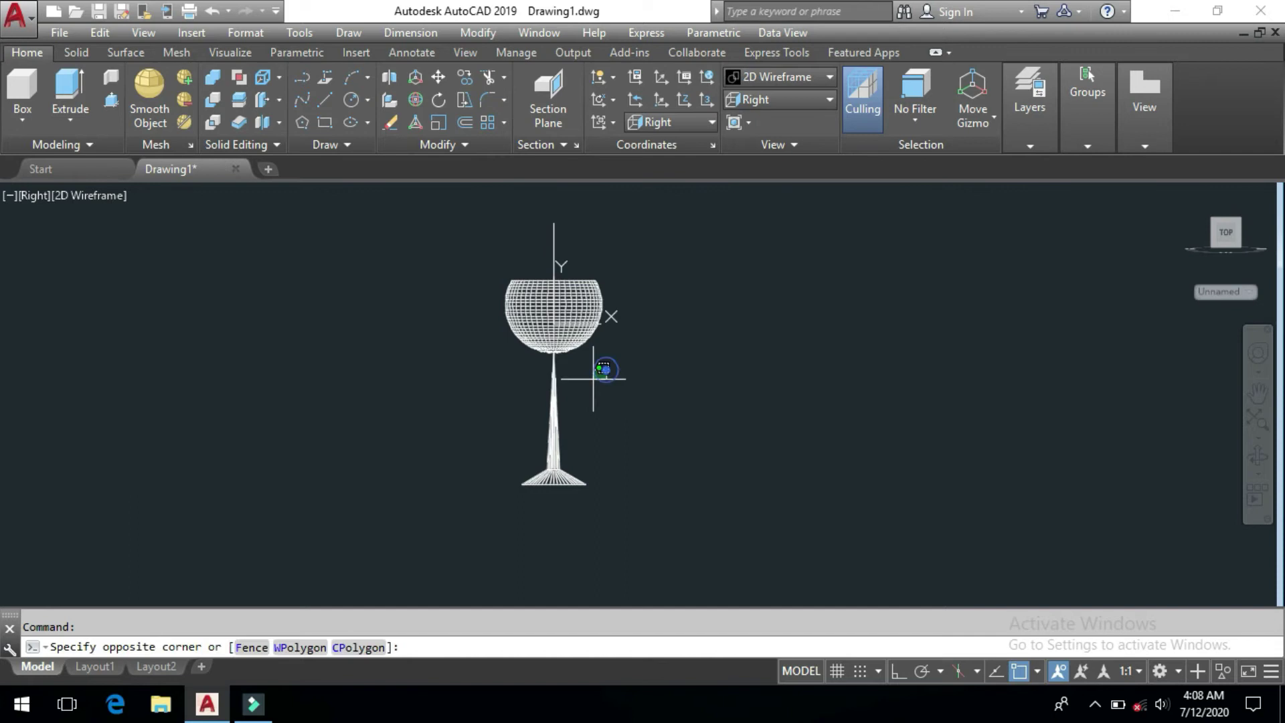
Move the goblet to the left from a base point on its stem
key(Return)
click(509, 416)
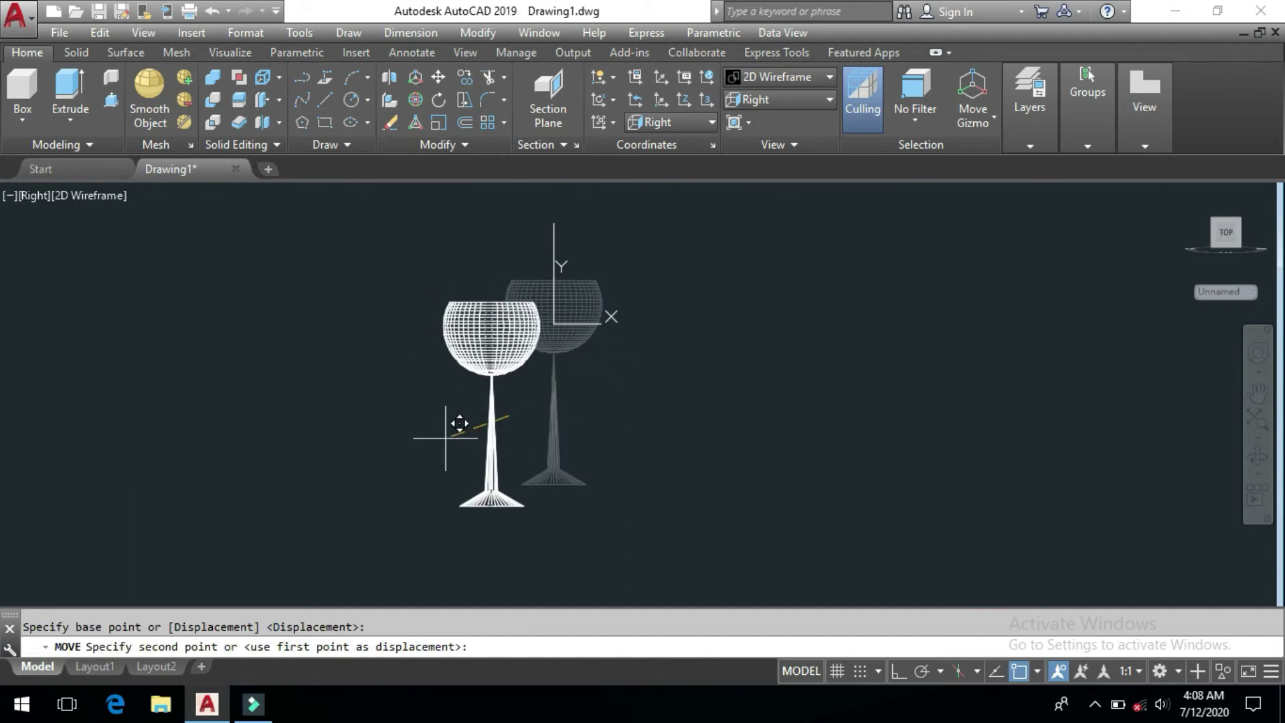
click(340, 405)
Erase the leftover vertical axis line
drag(589, 247, 480, 234)
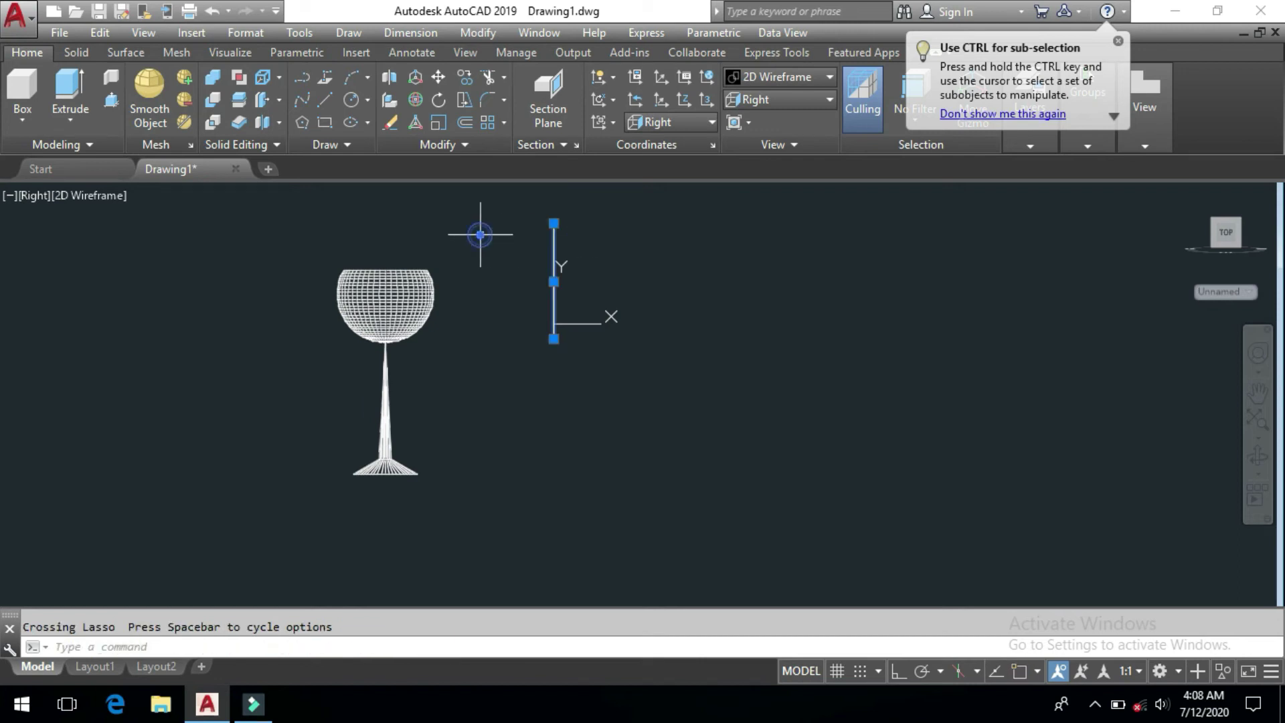
key(Delete)
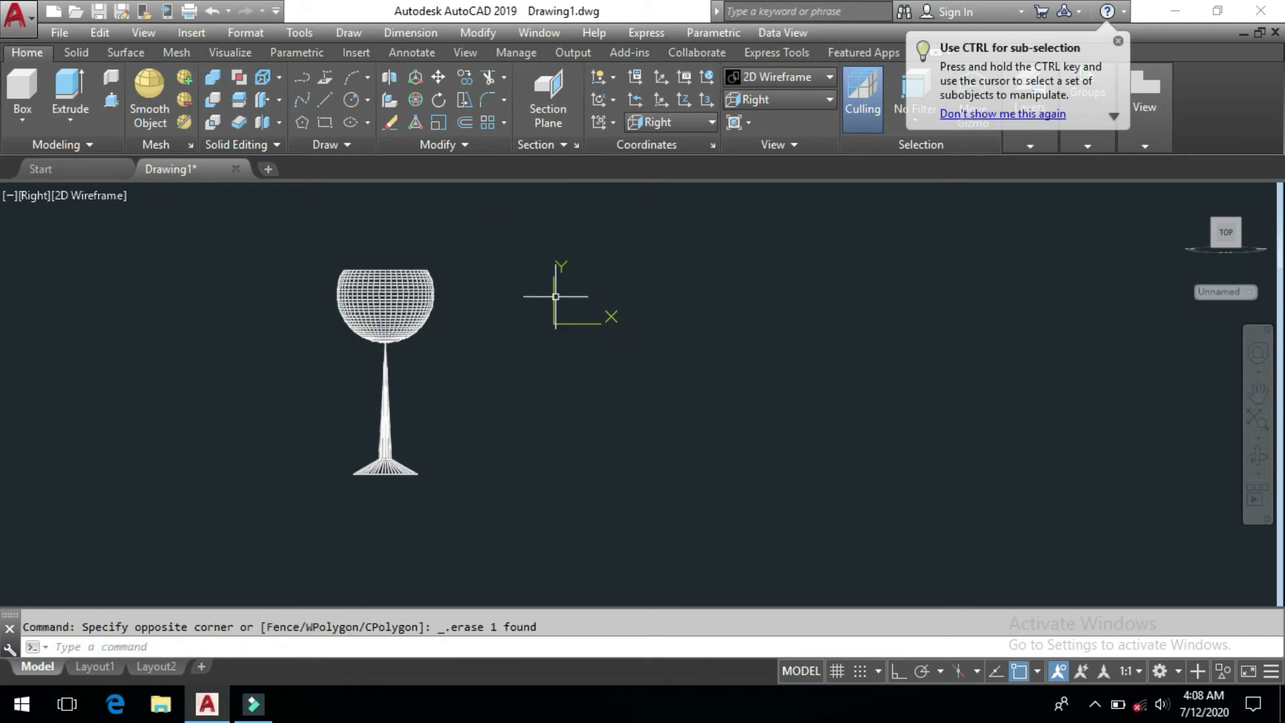
click(789, 99)
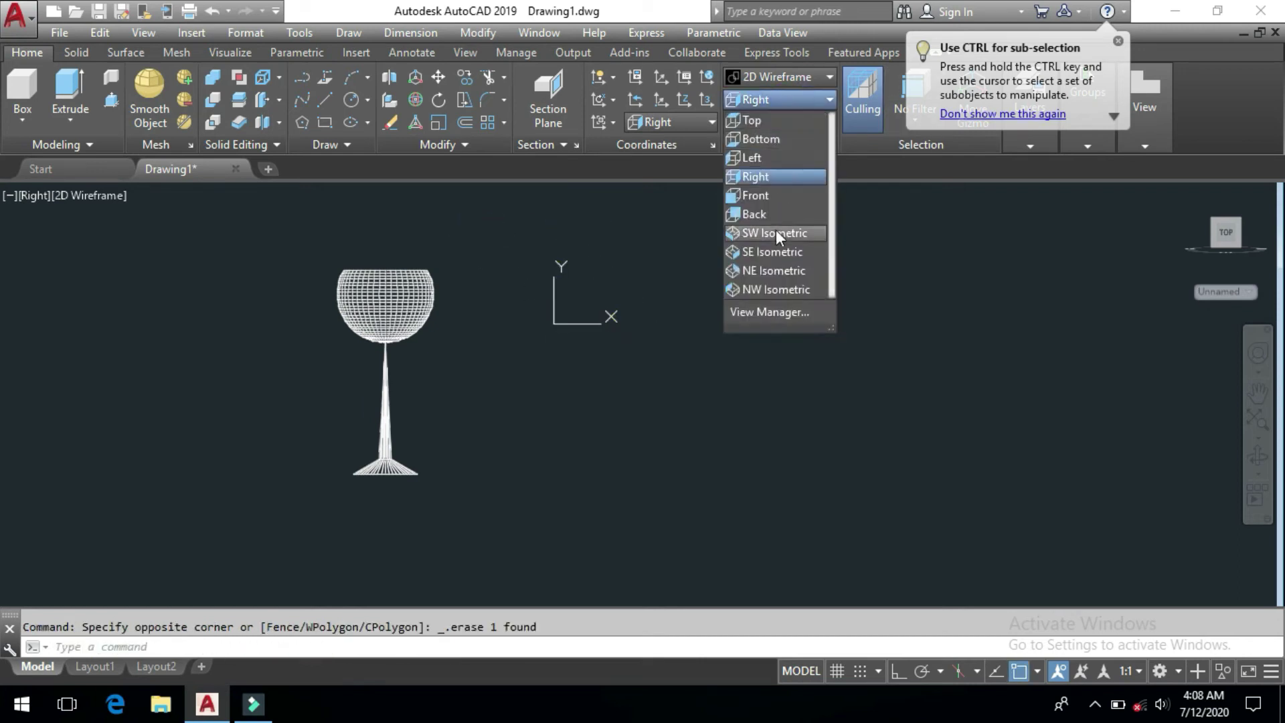
View the goblet in Front, Top and SW Isometric, ending in the ViewCube's Front view
click(768, 199)
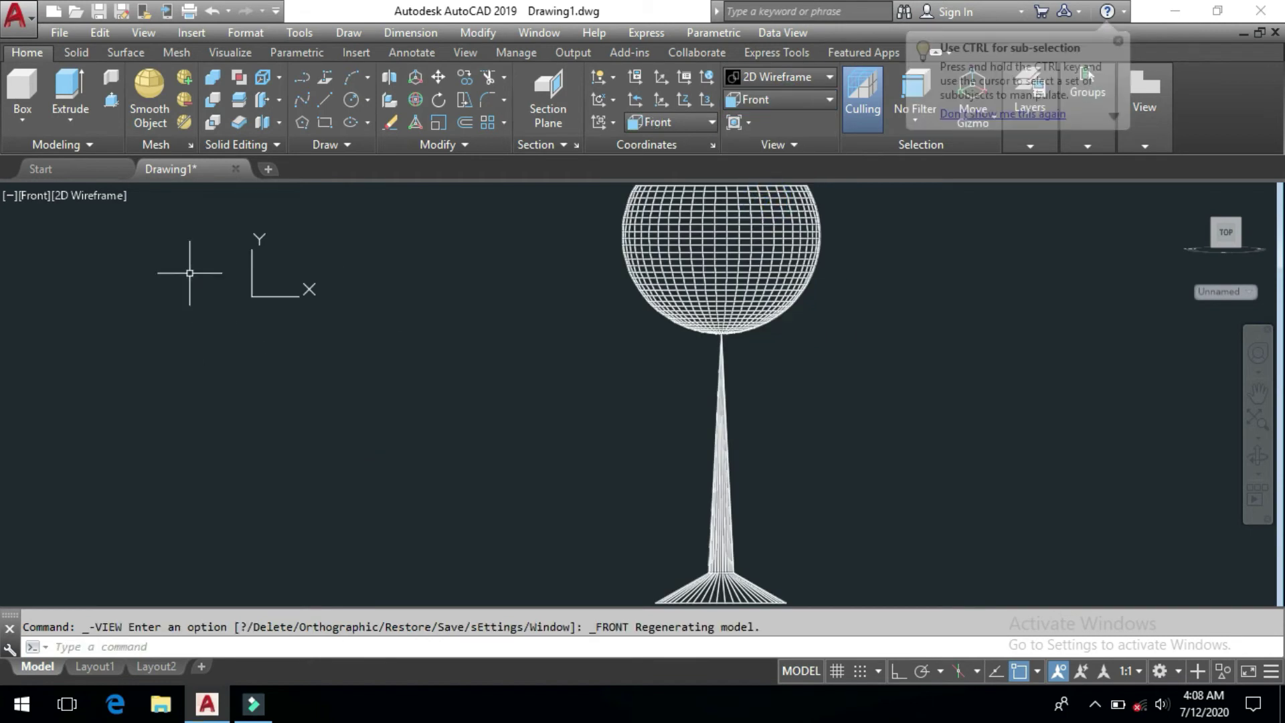
click(763, 100)
click(756, 122)
click(765, 100)
click(773, 231)
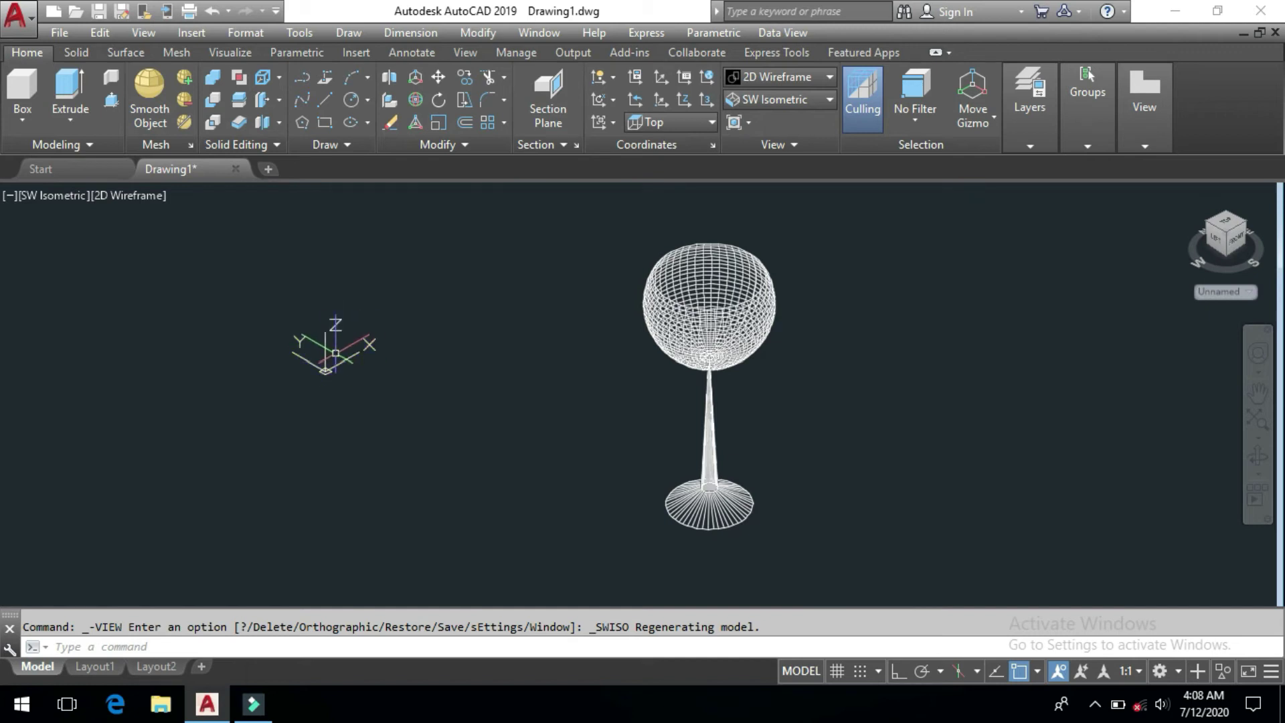
mouse_move(1226, 238)
click(1241, 246)
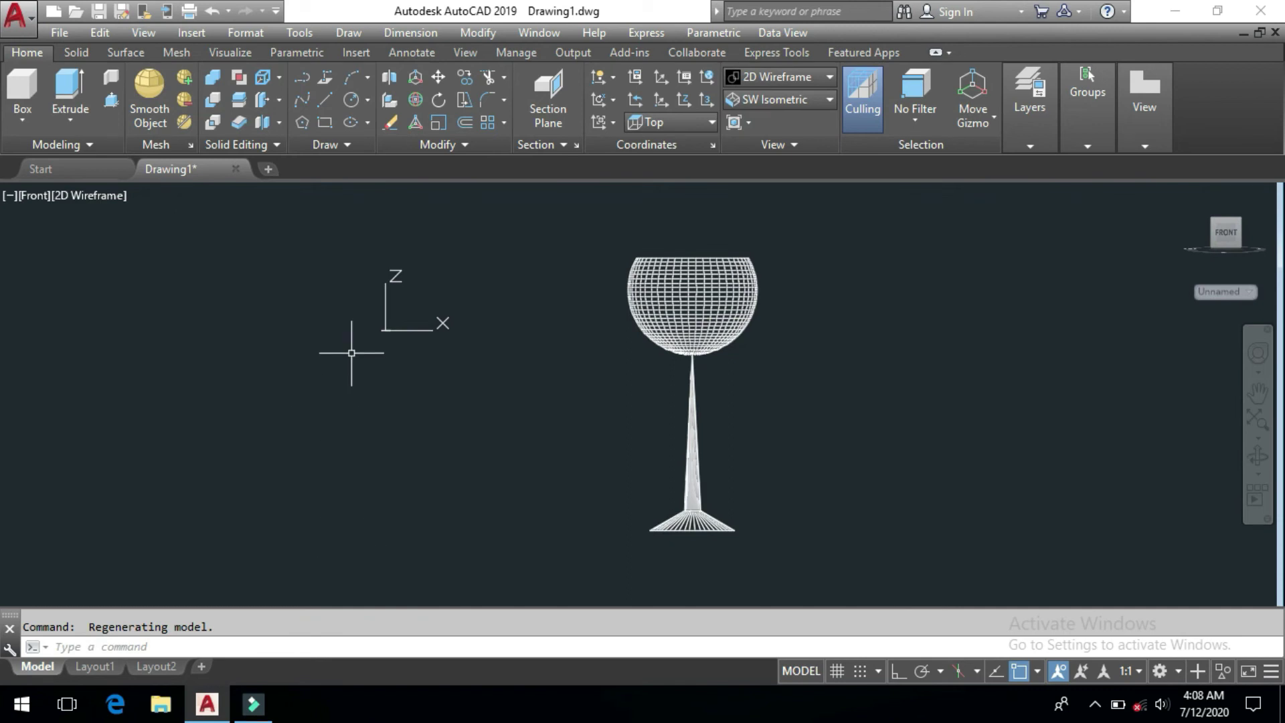
text(L)
key(Return)
Start a line left of the goblet, turn on Ortho with F8, then cancel the line
click(443, 381)
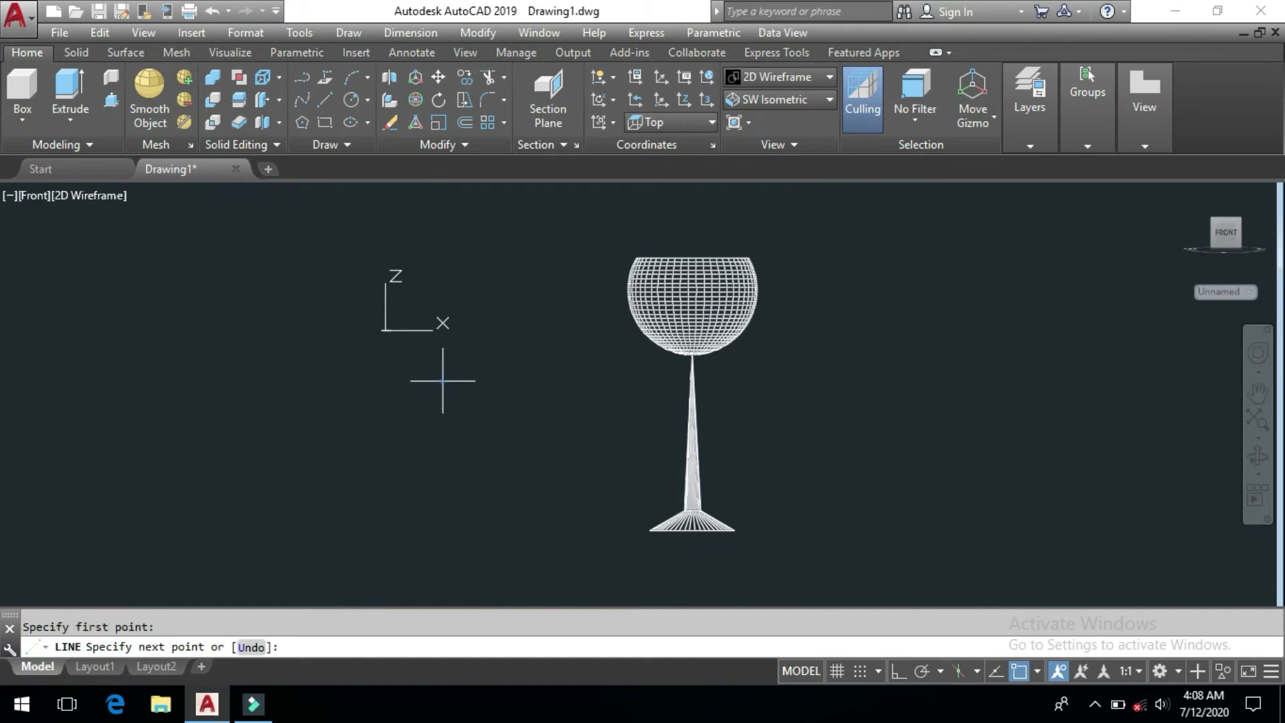
key(F8)
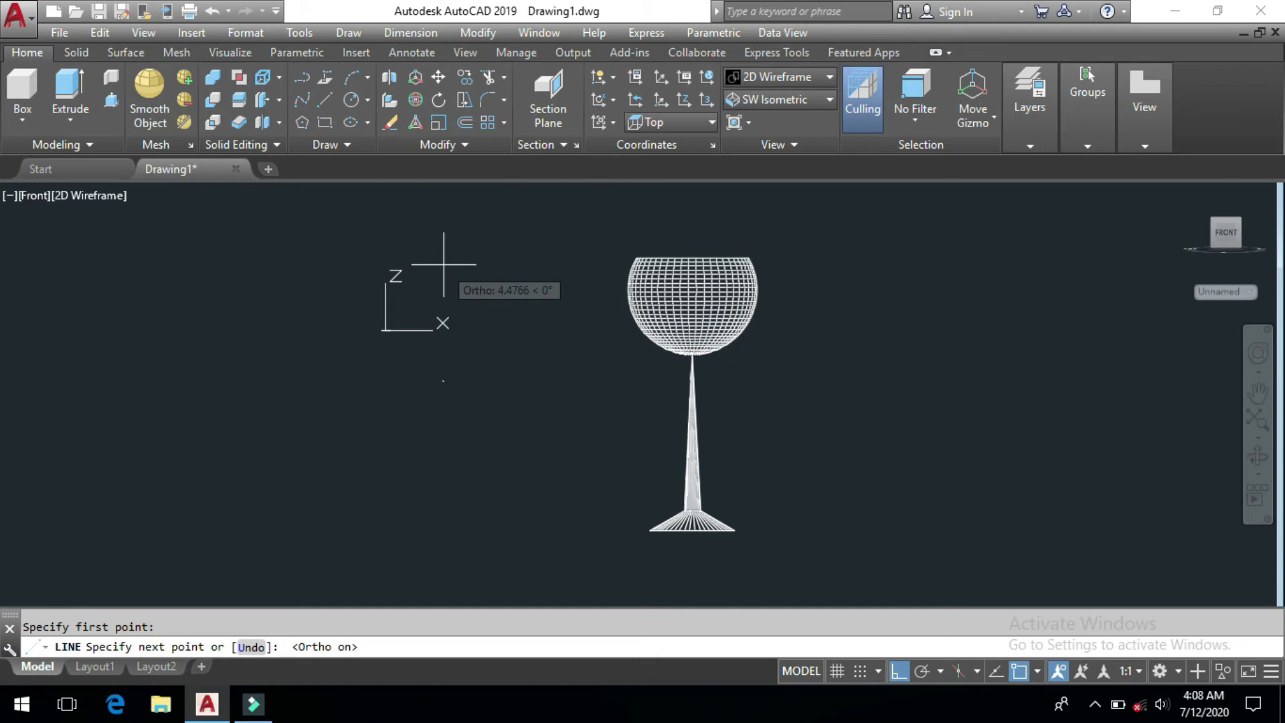
key(Escape)
Go Home, switch to the Front view, and pan the goblet right for free space
click(1189, 193)
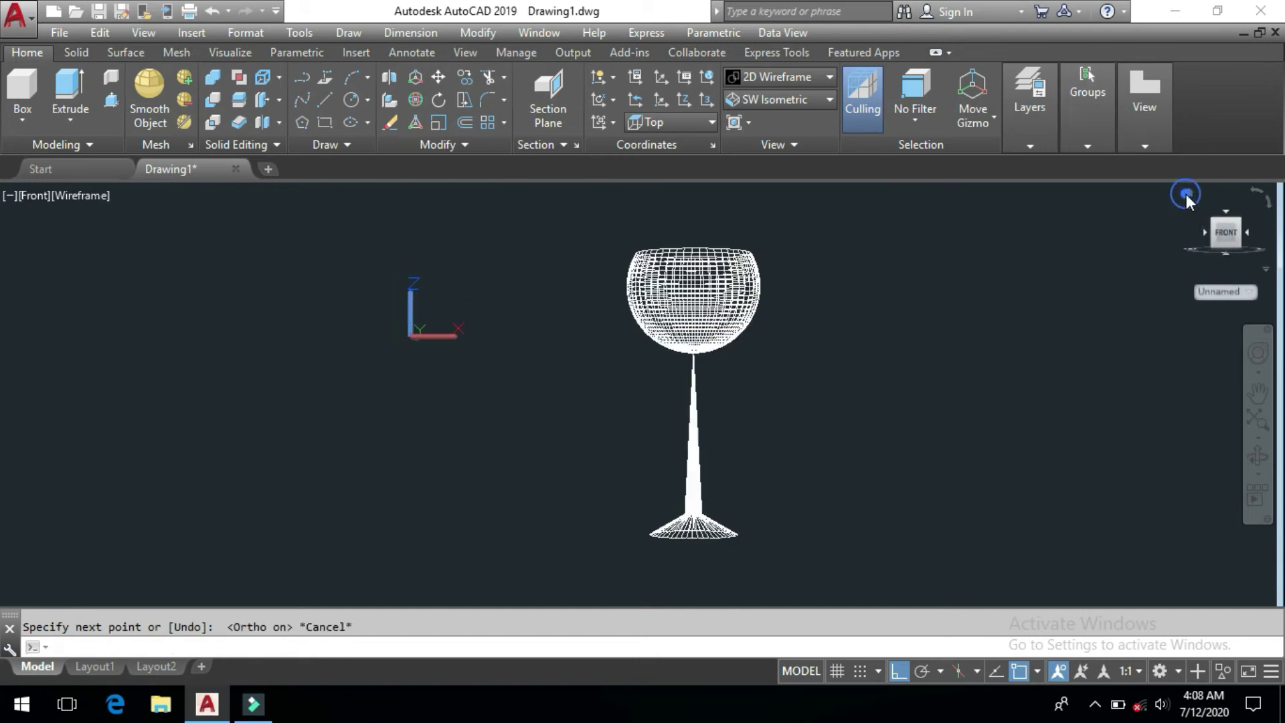
click(774, 99)
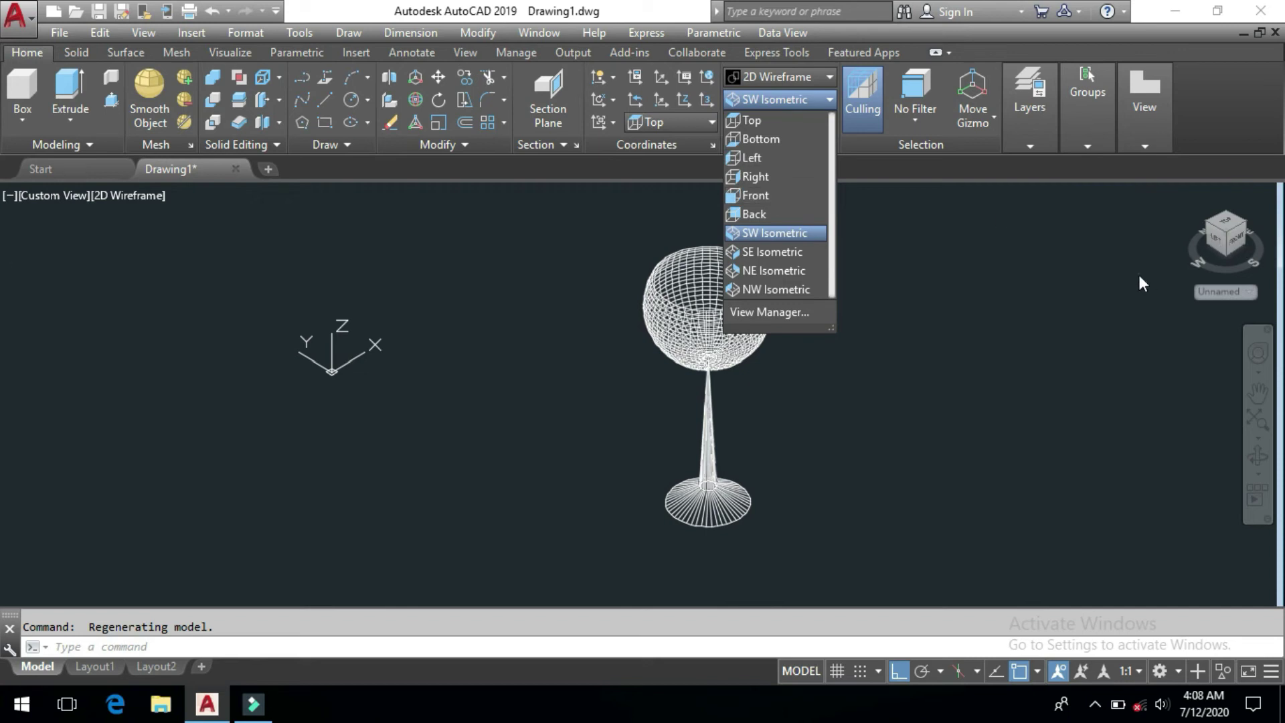
click(1076, 244)
click(1075, 315)
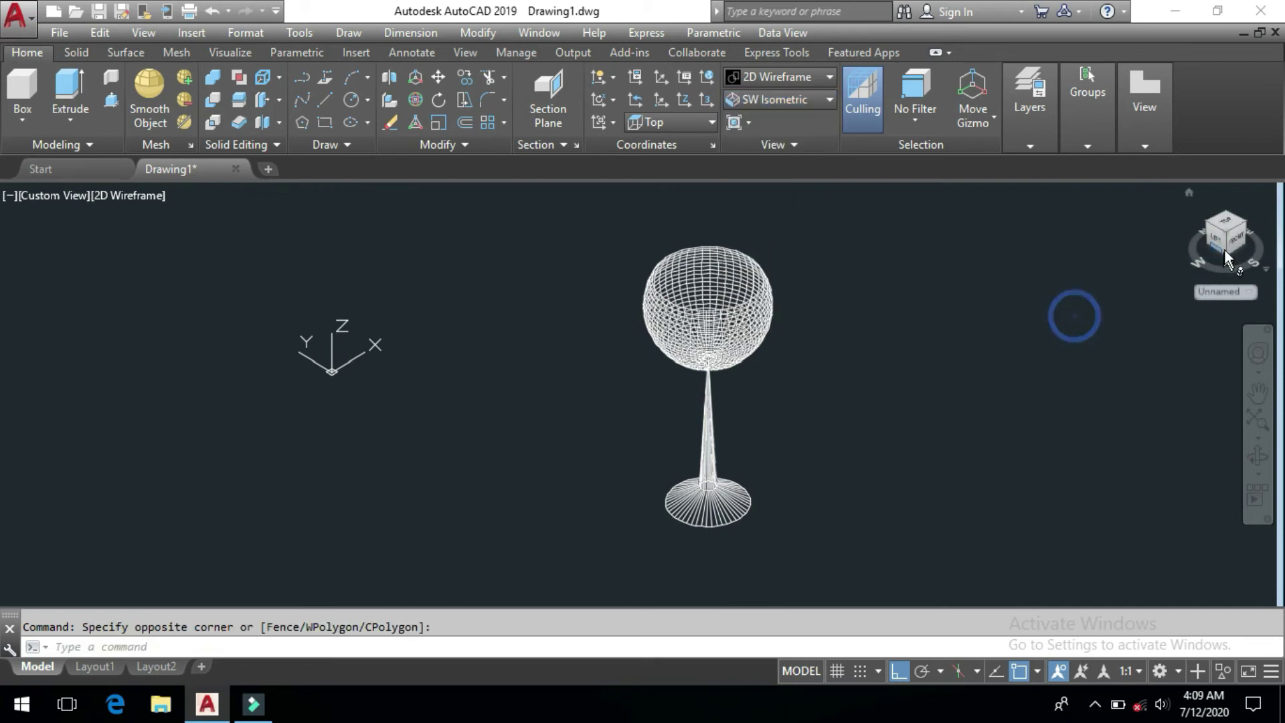
click(951, 278)
click(804, 102)
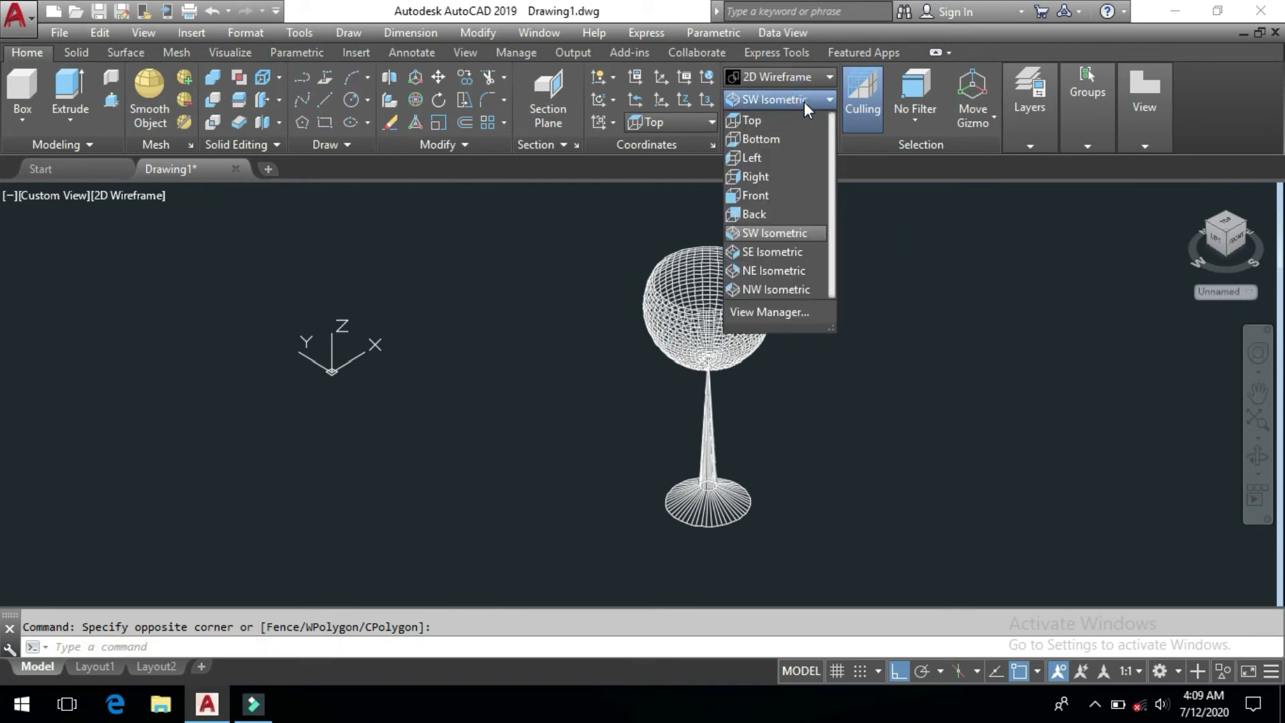
click(776, 202)
mouse_move(367, 346)
middle_down()
mouse_move(413, 373)
mouse_move(553, 353)
middle_up()
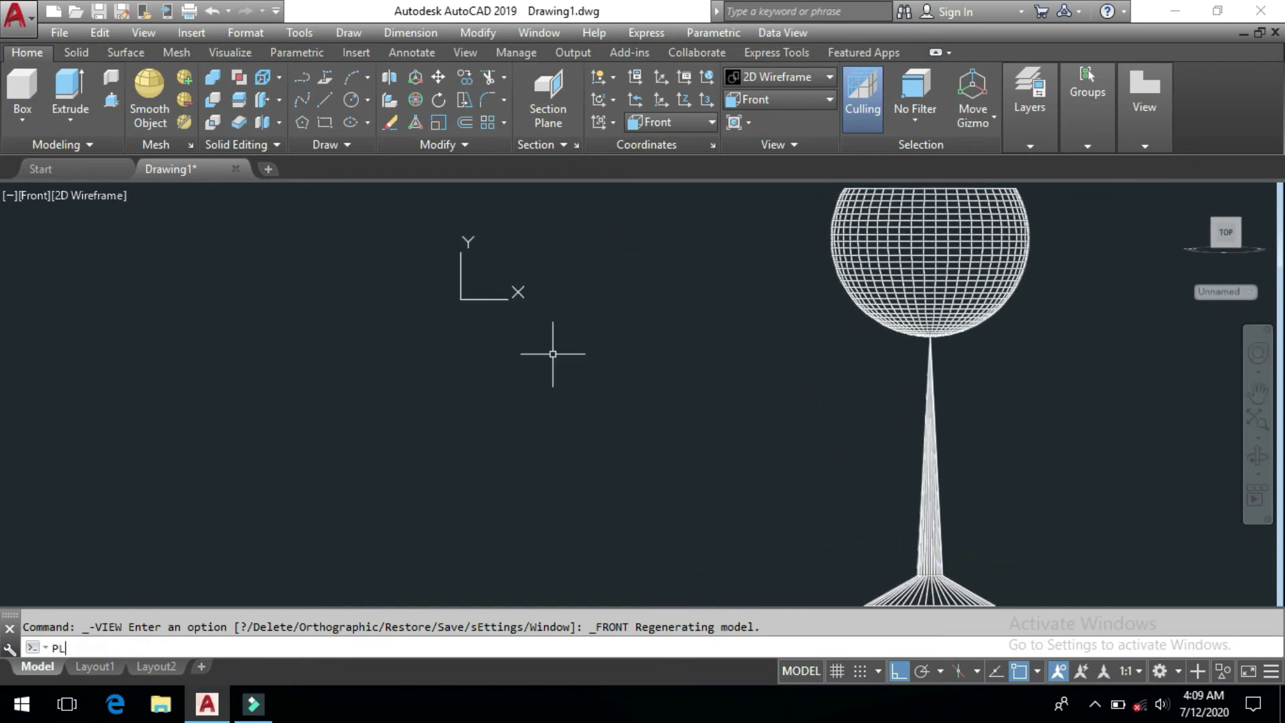
Draw a stepped polyline profile left of the goblet, stepping down twice, Polar tracking for the last segment
key(Return)
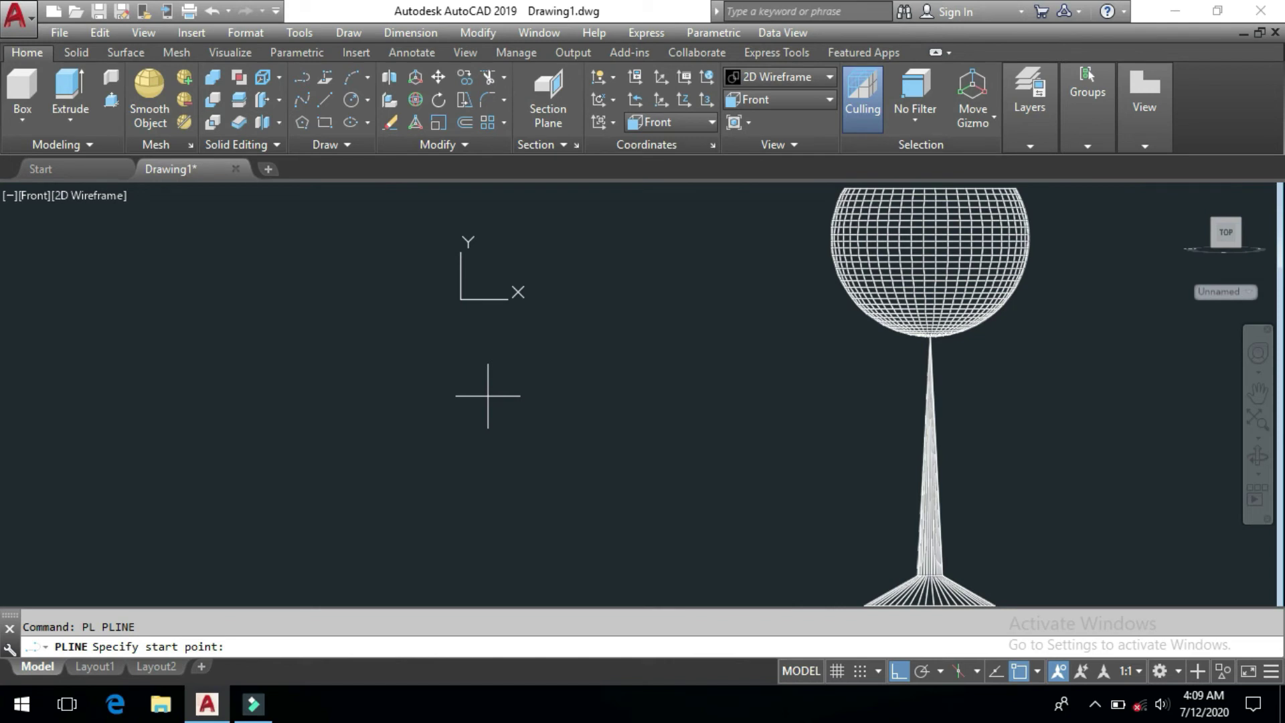
click(488, 396)
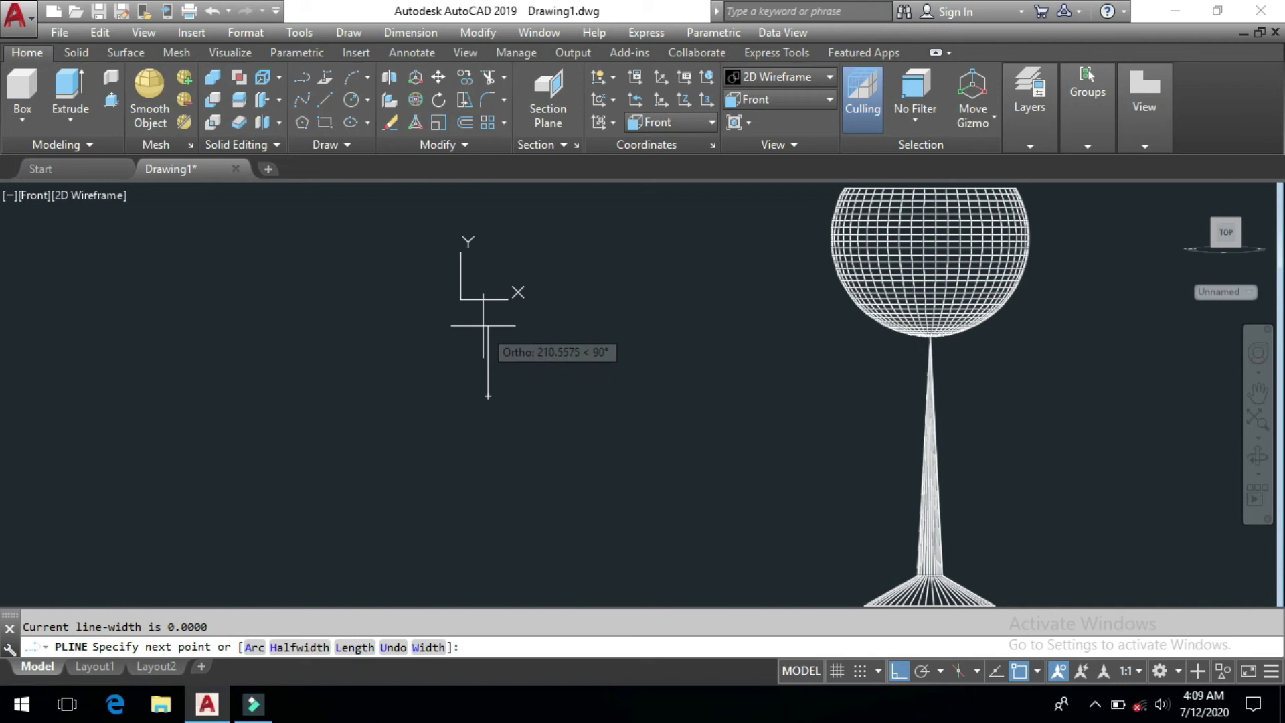
click(485, 311)
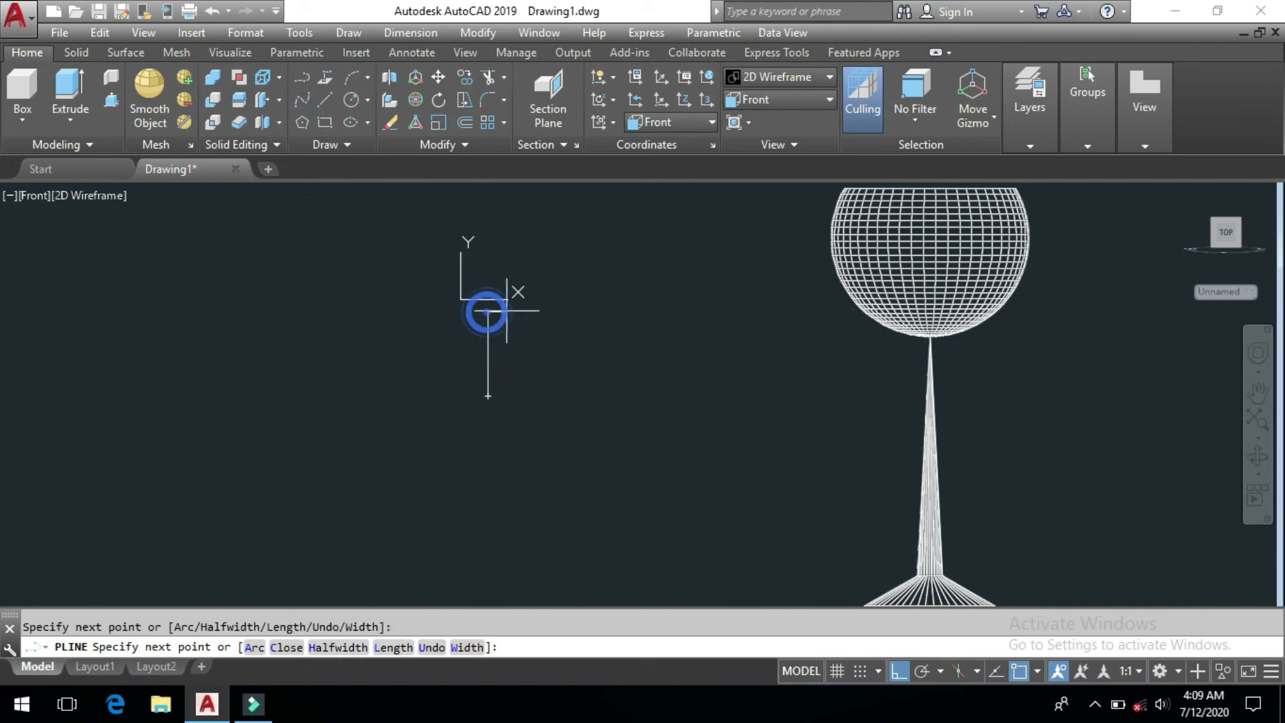
click(545, 311)
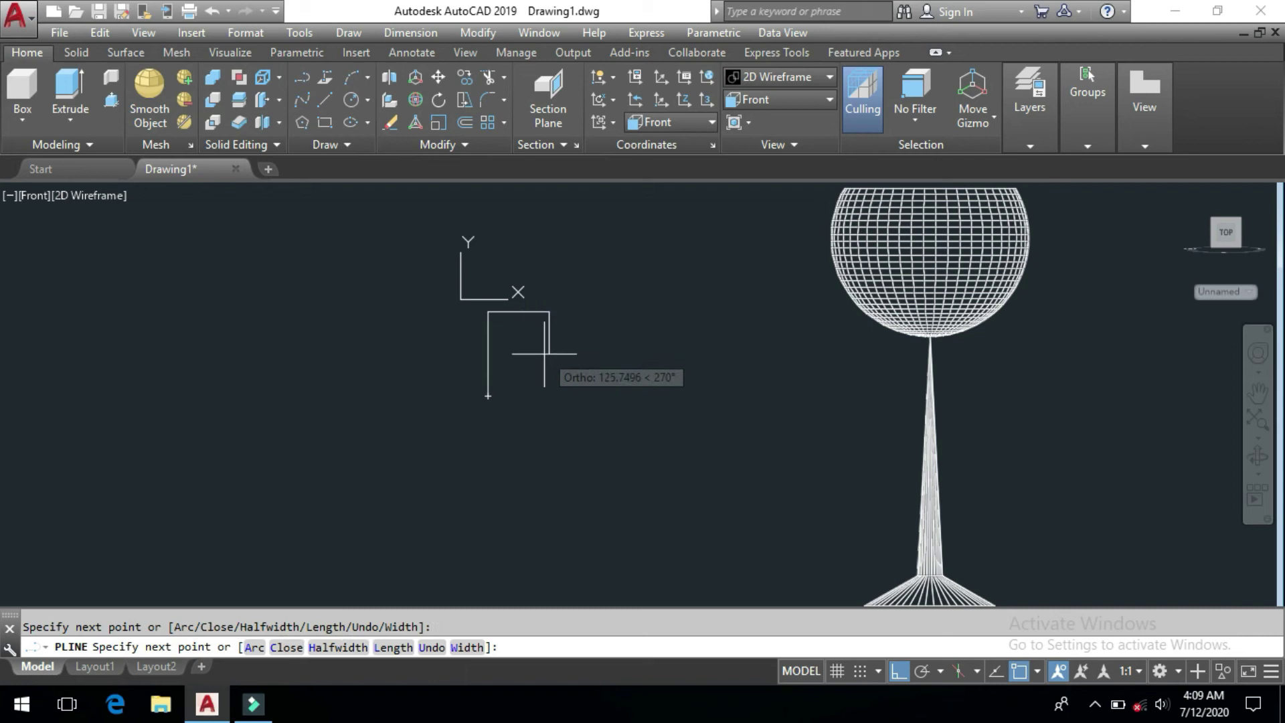
click(547, 349)
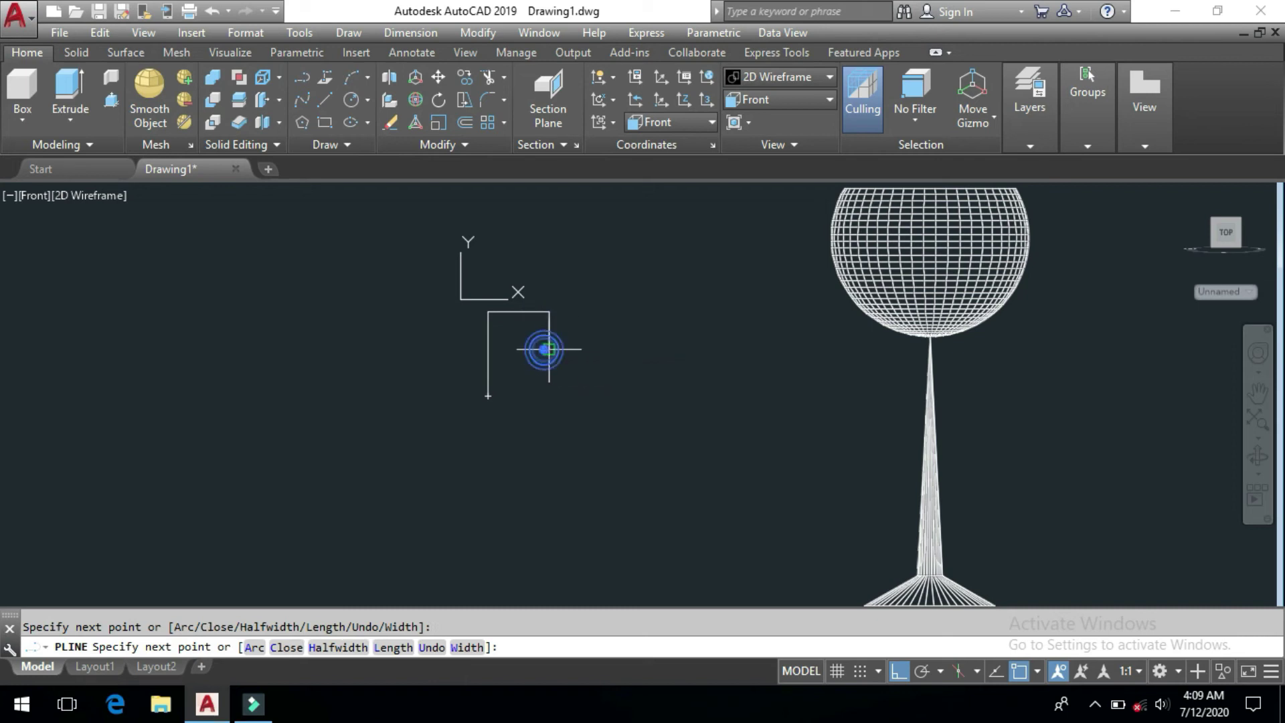
click(597, 348)
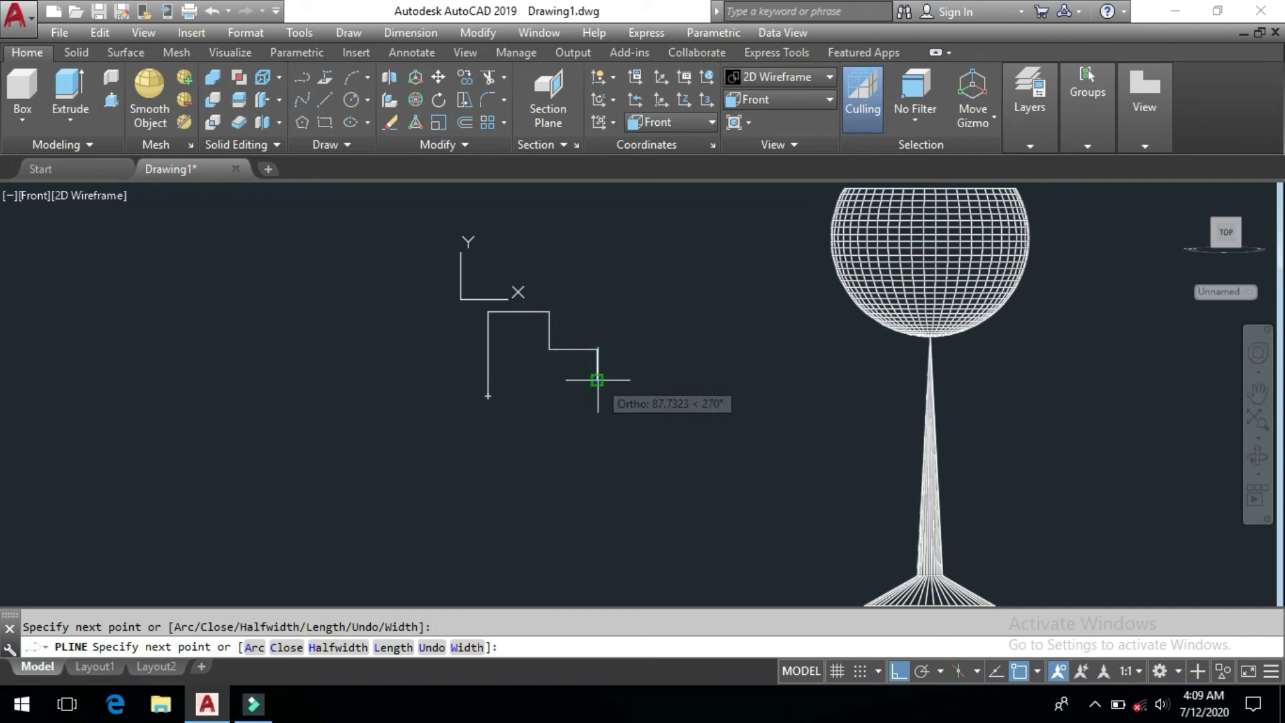
click(597, 379)
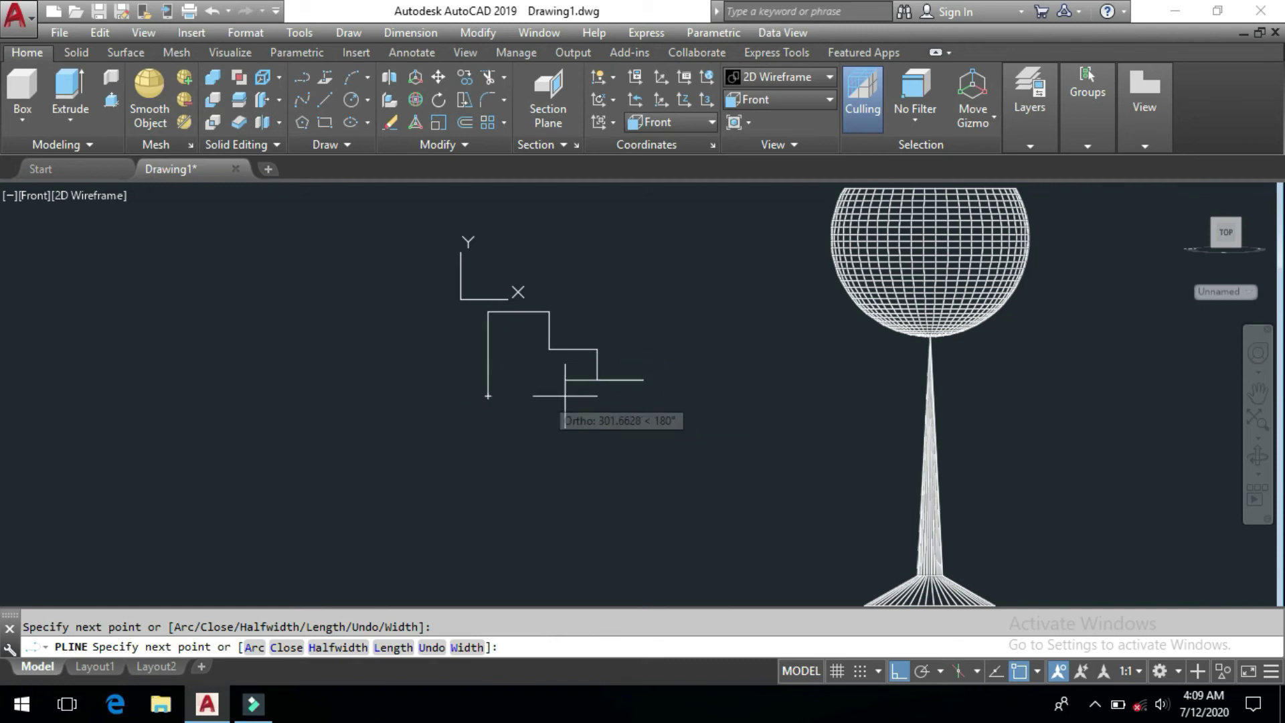
click(925, 672)
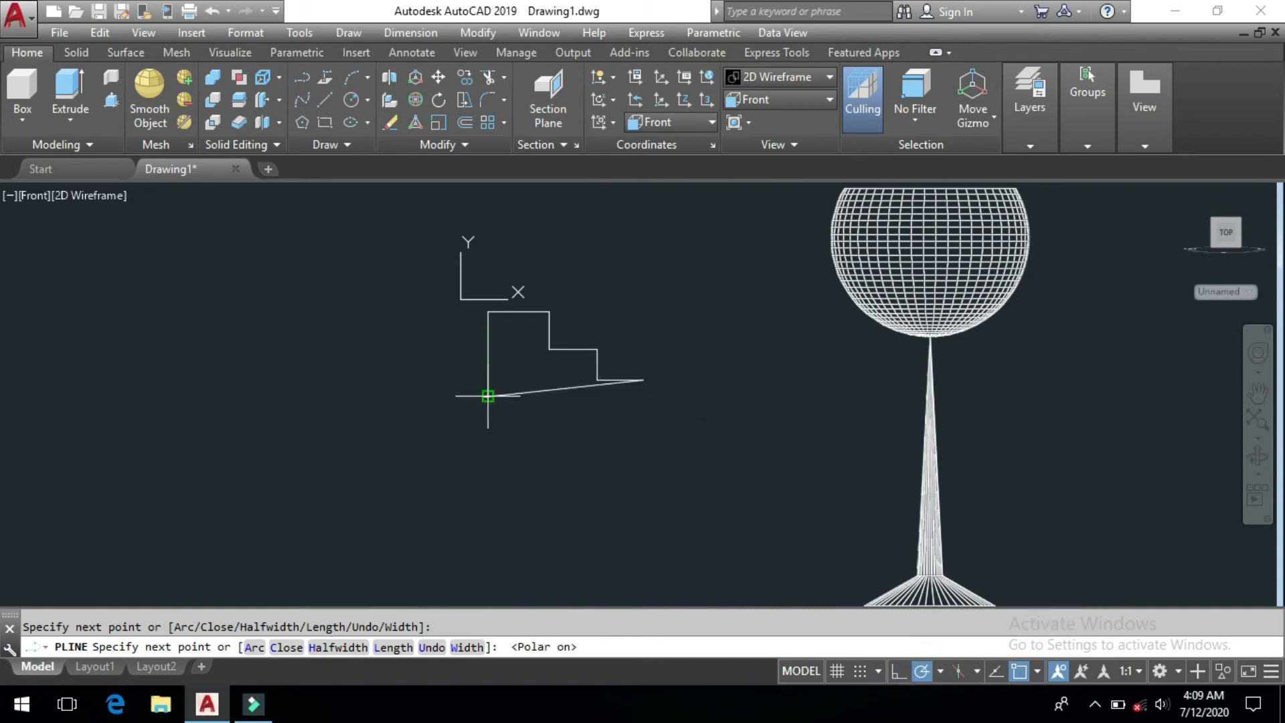
click(643, 397)
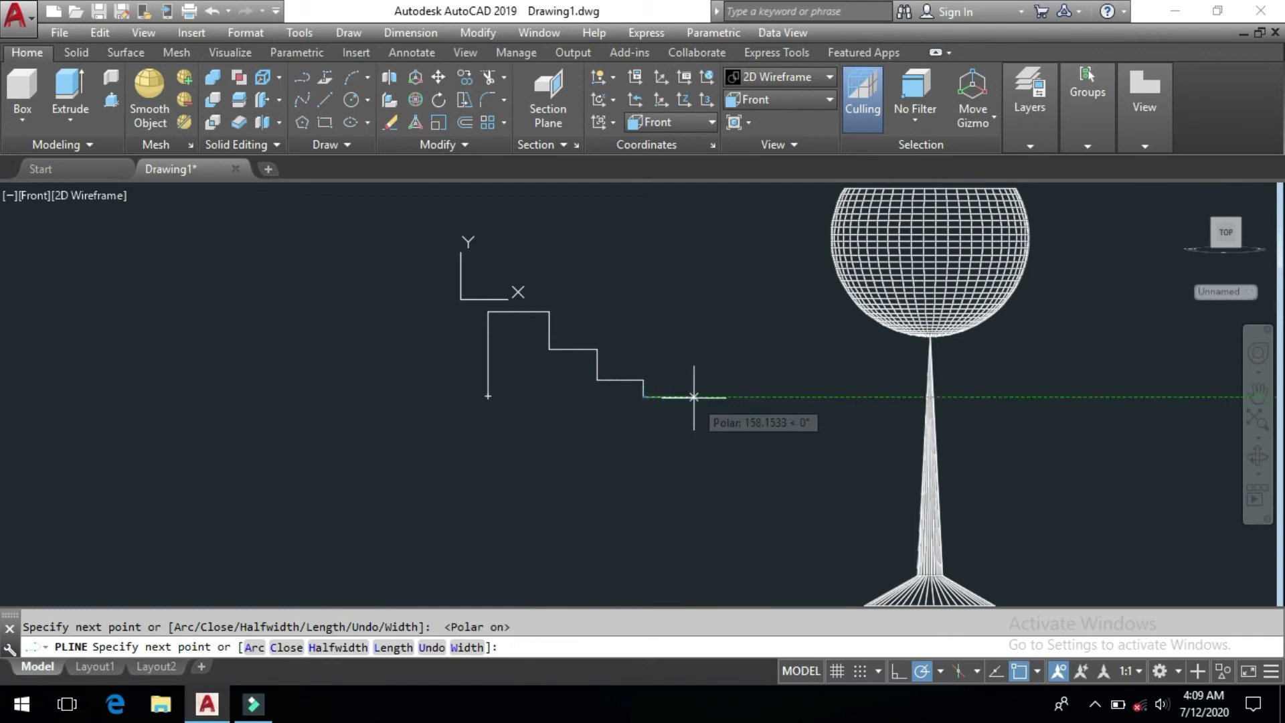
key(Return)
Draw a horizontal line along the stepped profile's bottom edge to serve as the axis
text(l)
key(Return)
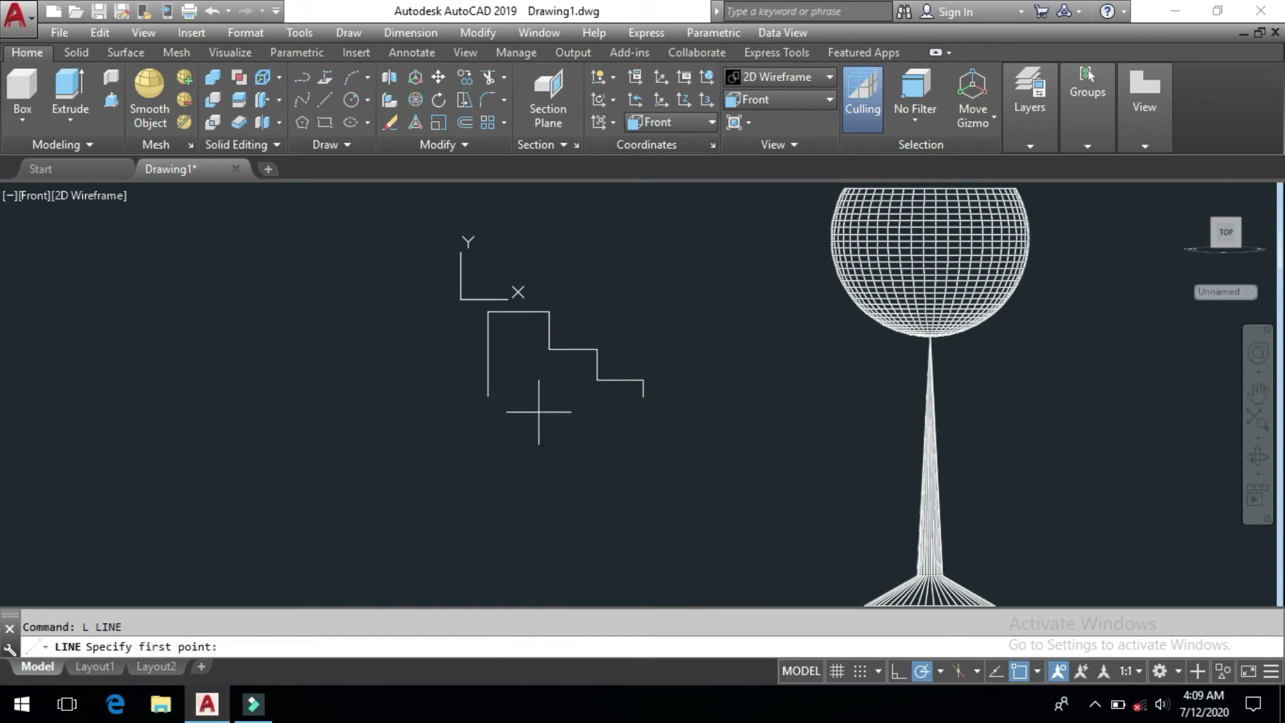
click(488, 395)
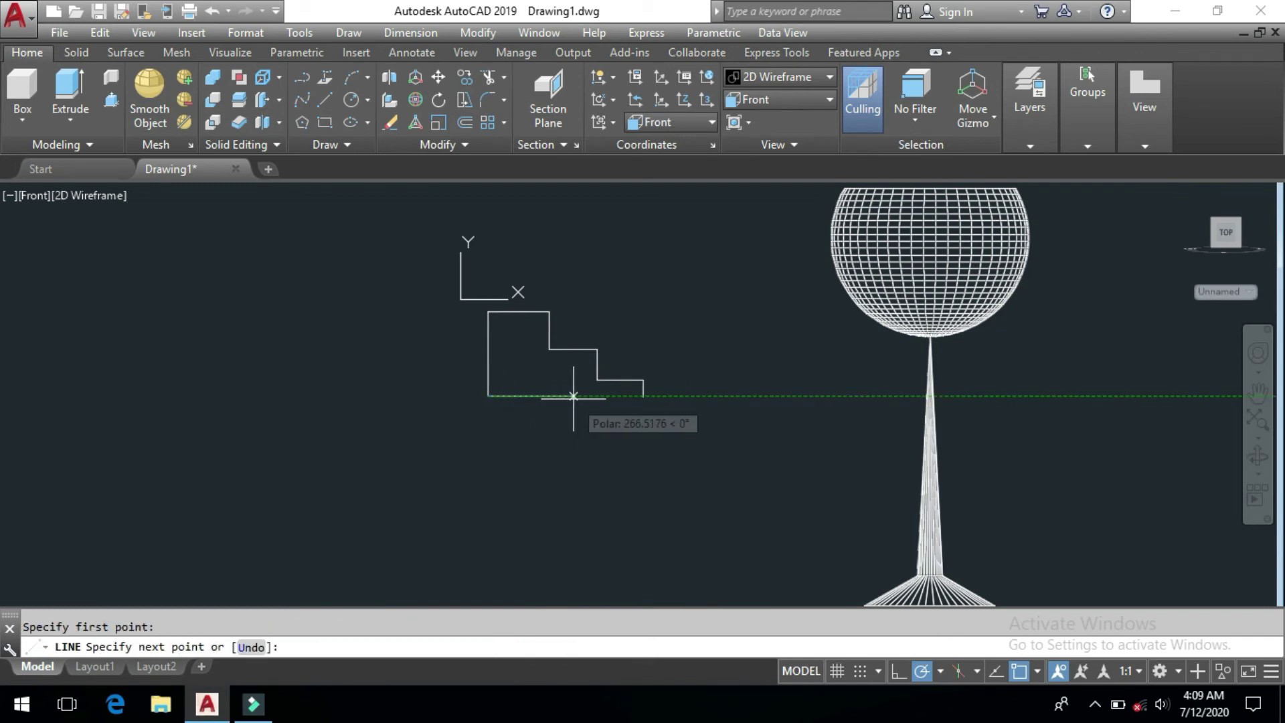
click(574, 396)
key(Return)
REVSURF the stepped polyline around the bottom line, start angle 0 and included angle 360
text(REV)
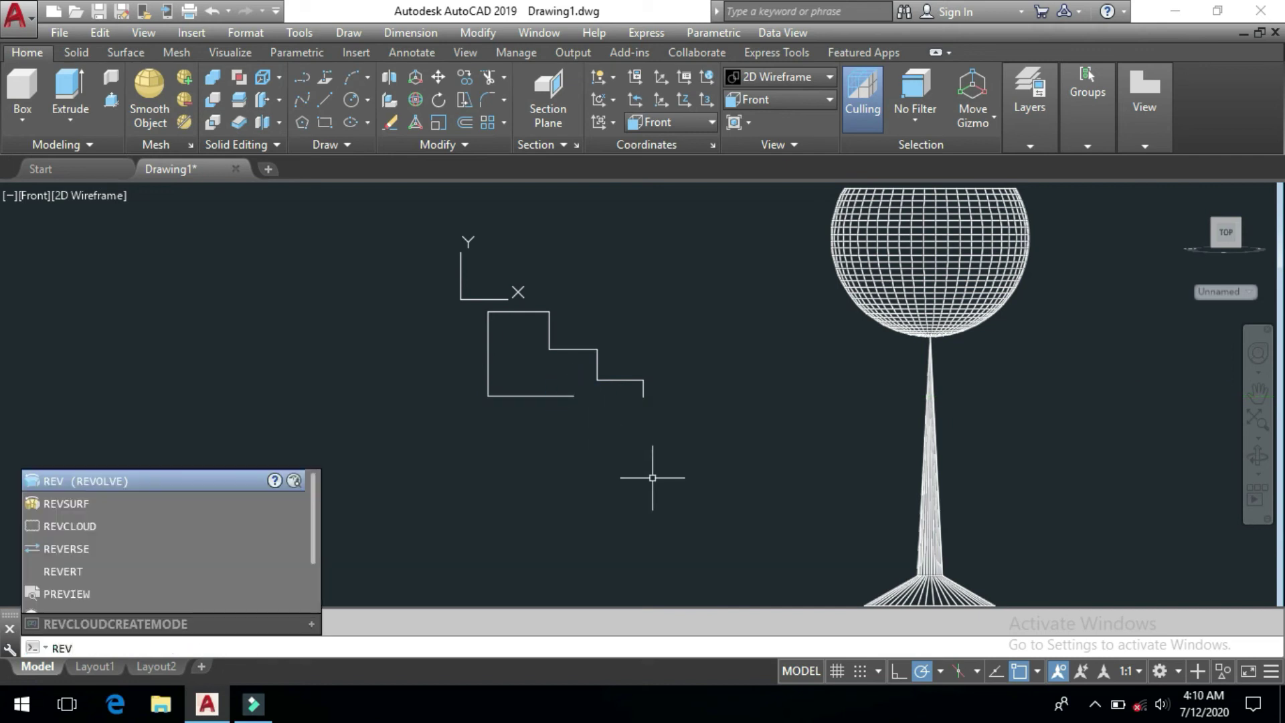
click(513, 650)
key(Return)
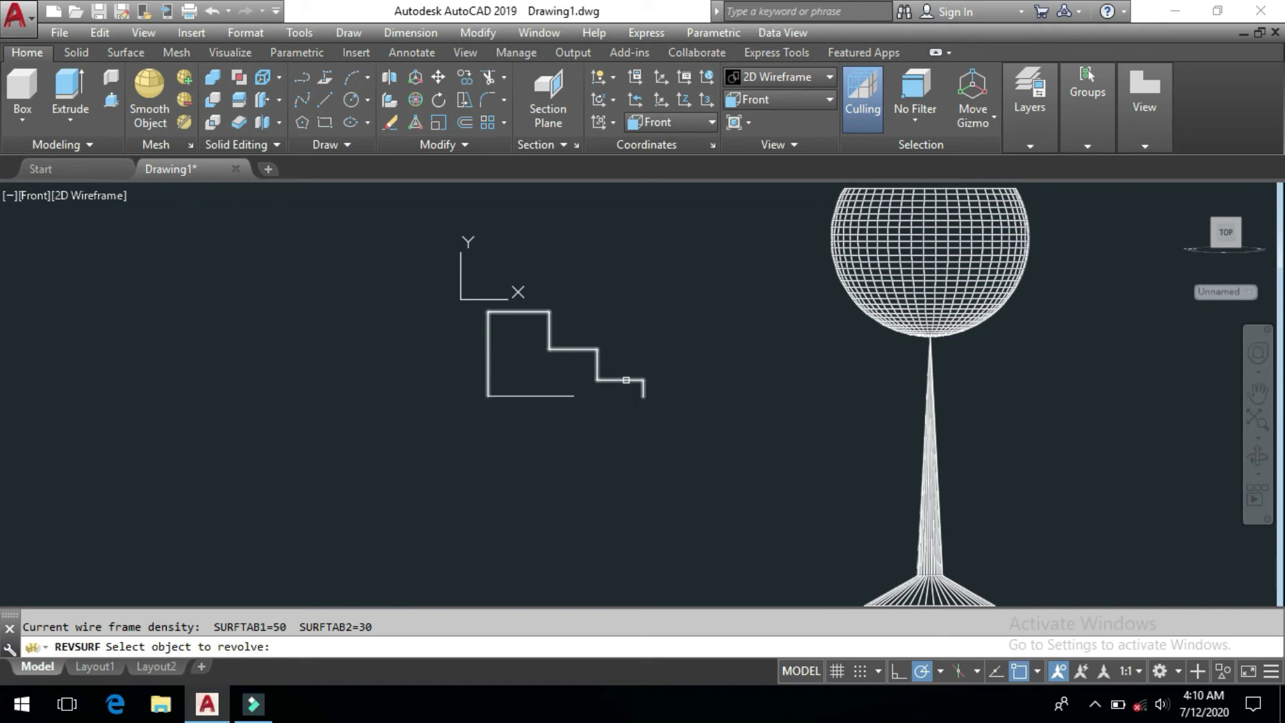
click(626, 380)
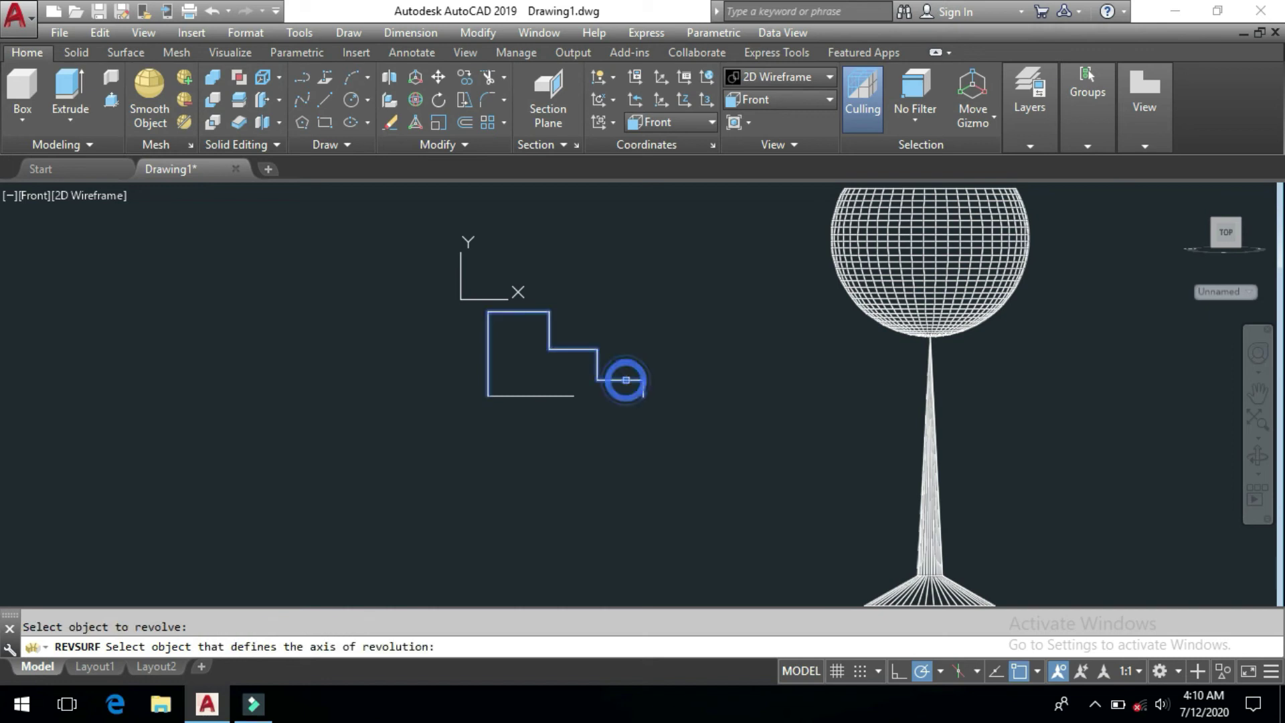
click(537, 396)
key(Return)
key(Return)
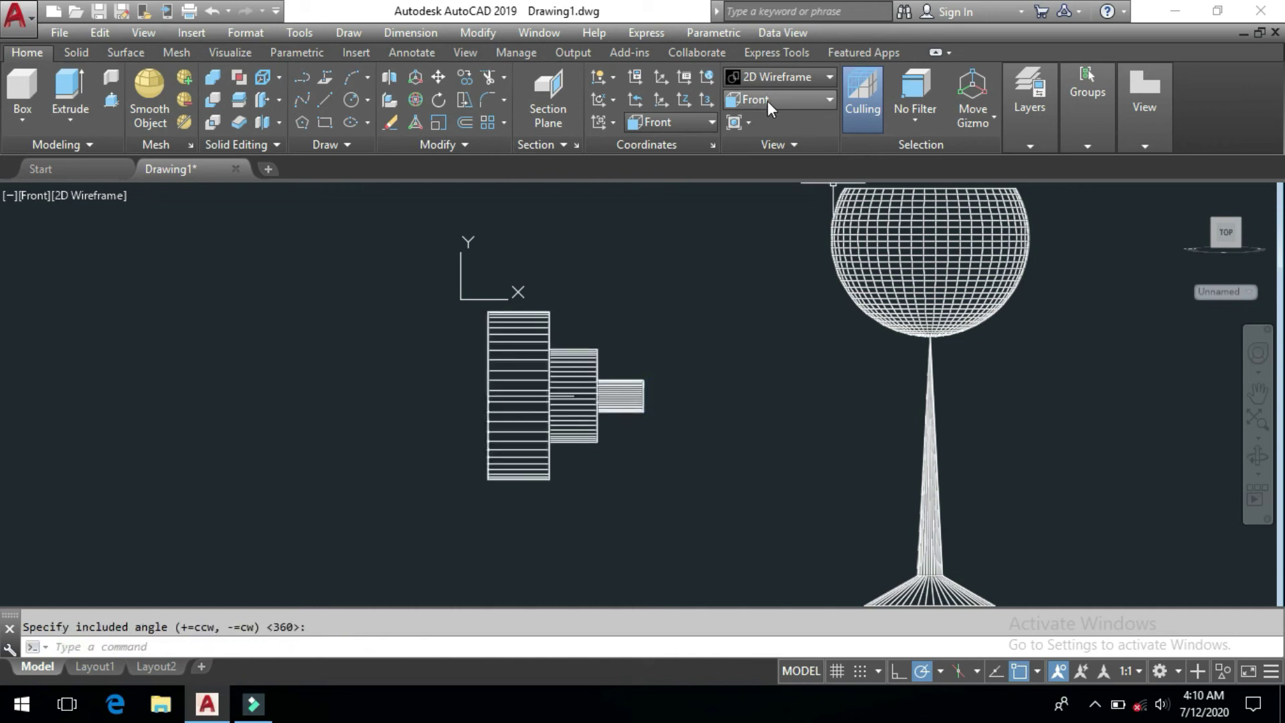
click(767, 100)
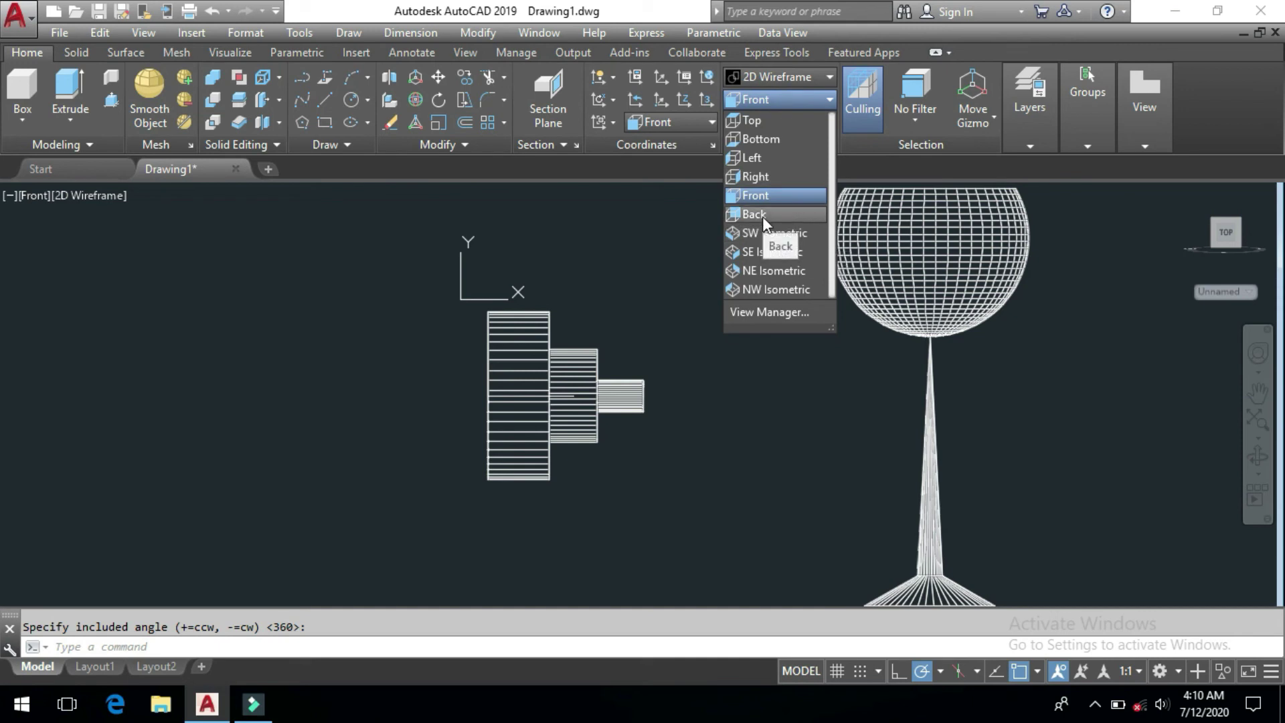
Switch to the Top and then SW Isometric view, panning and zooming onto the models
click(764, 119)
click(767, 103)
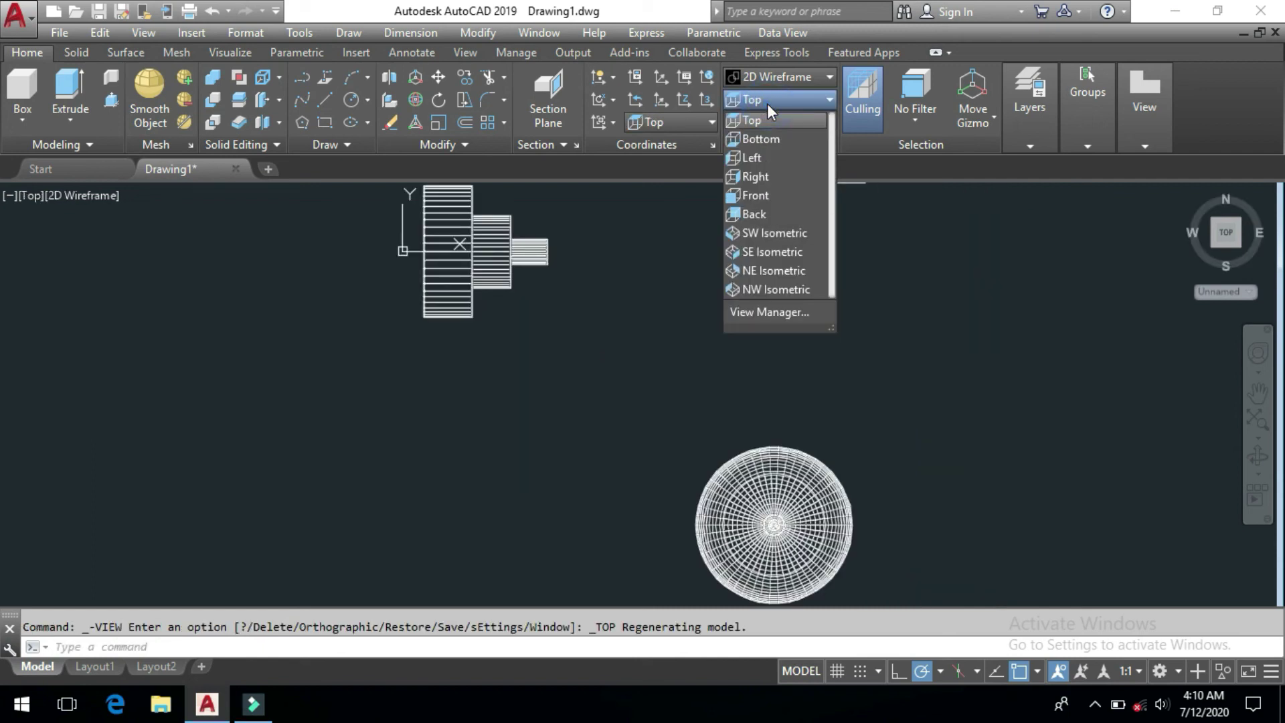
click(777, 235)
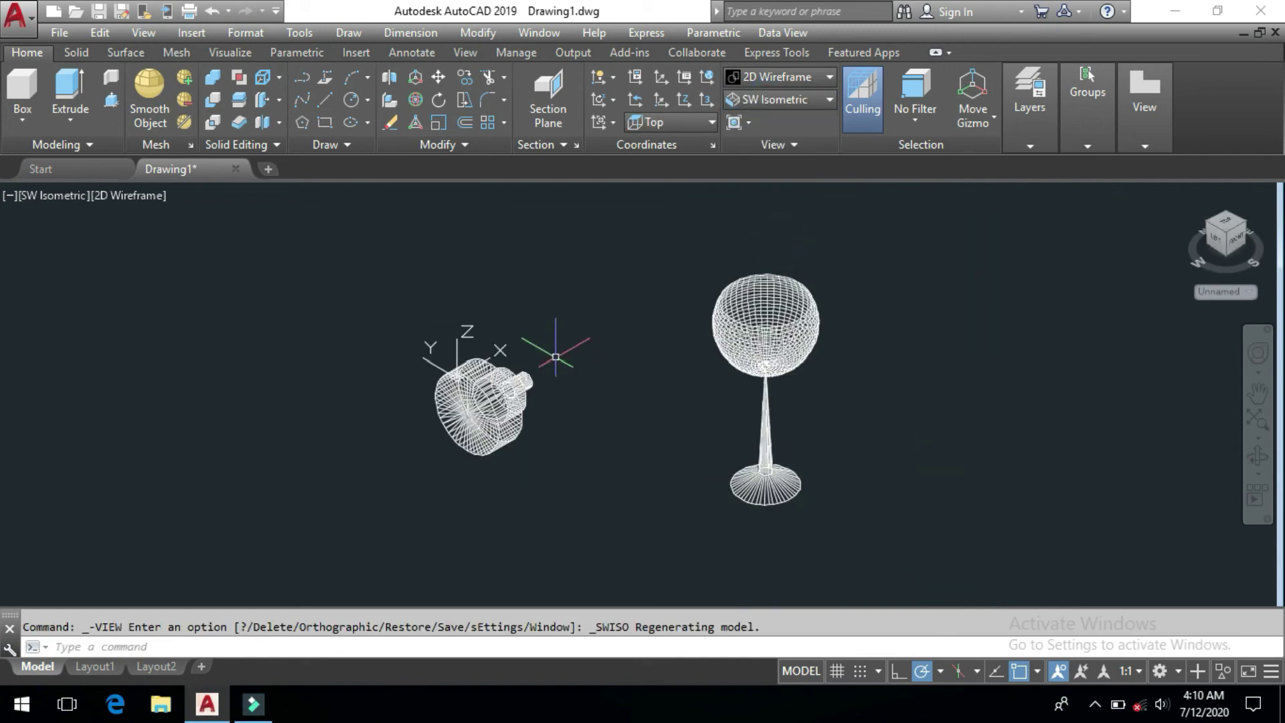
middle_drag(477, 339, 407, 342)
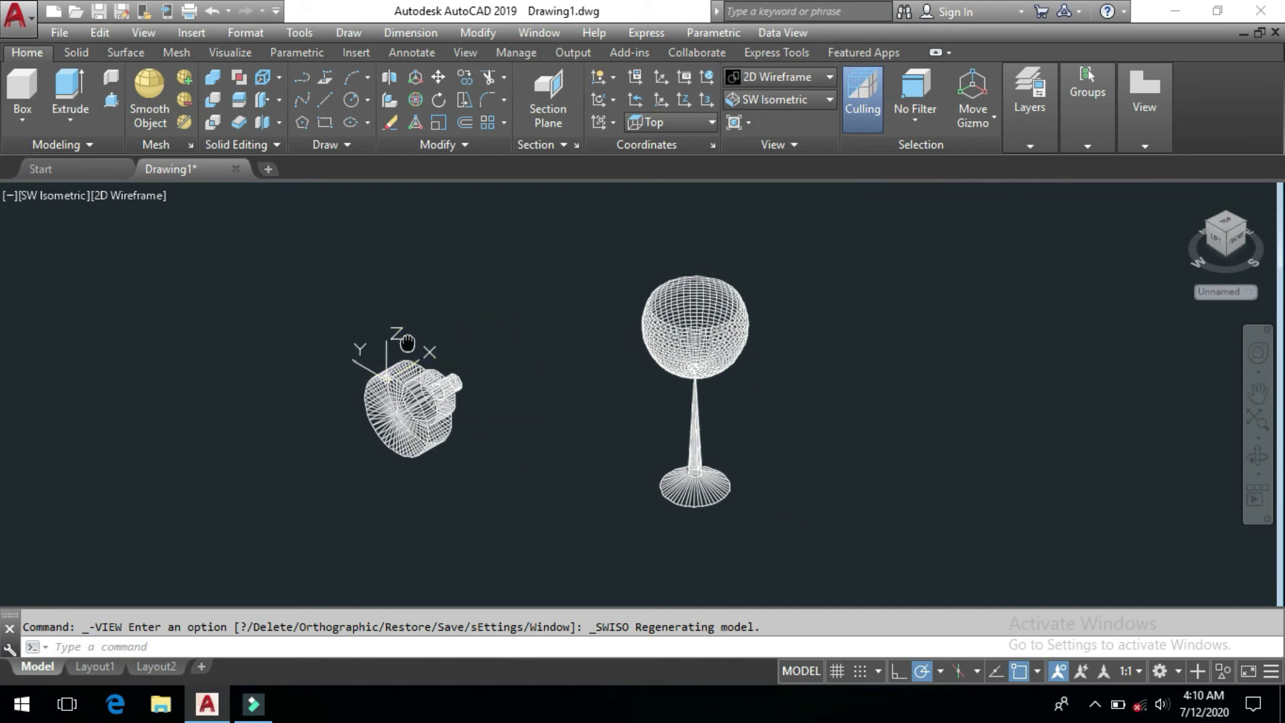
scroll(401, 335, up, 2)
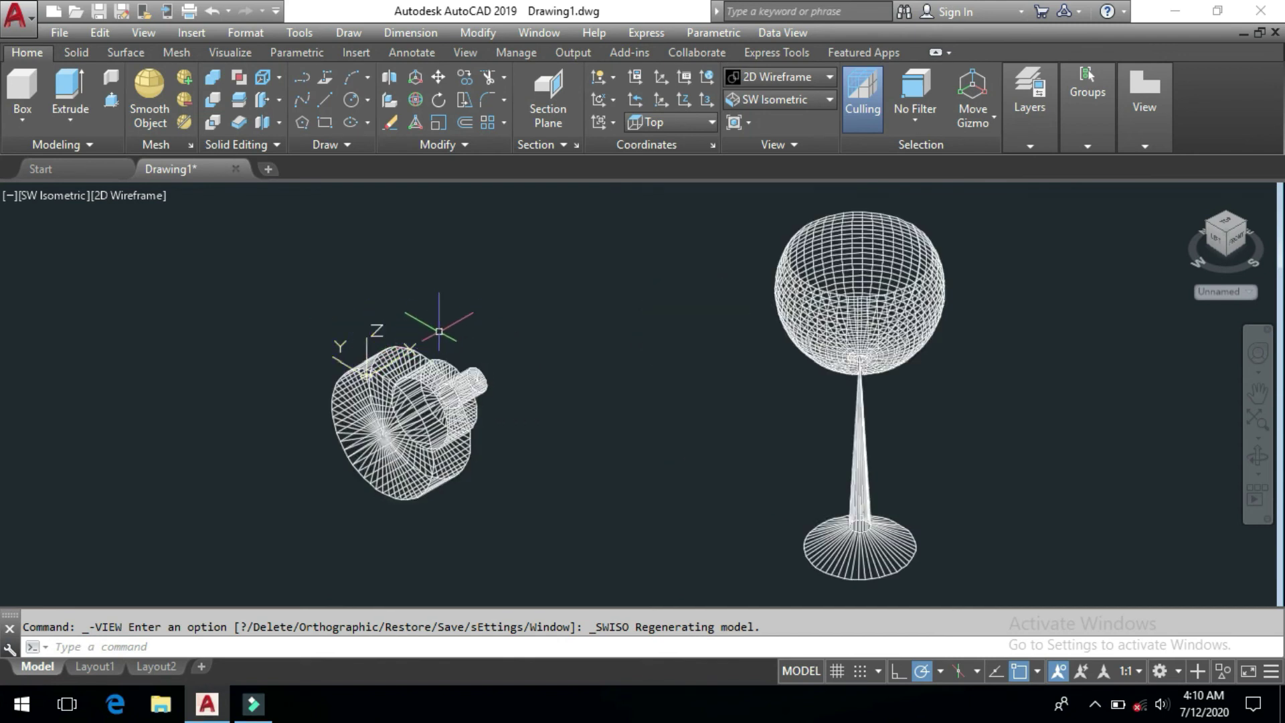
Apply the Conceptual visual style and orbit to inspect the shaft and goblet
click(762, 76)
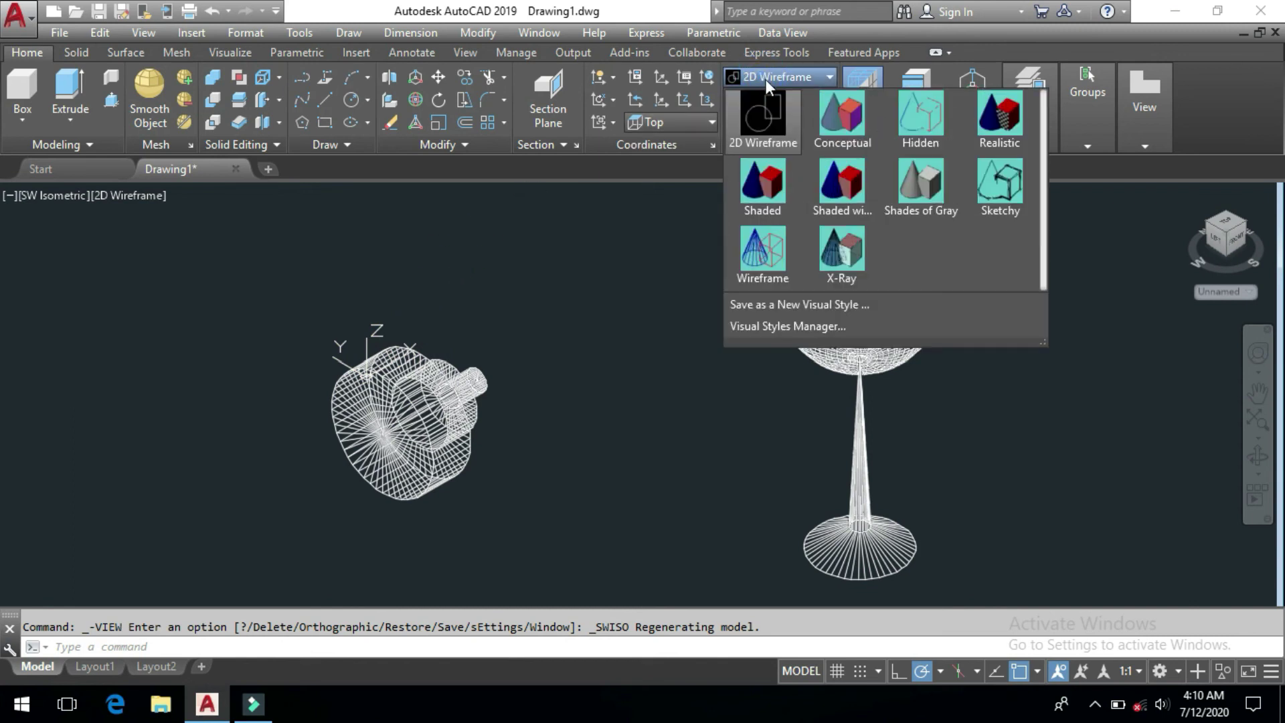
click(836, 120)
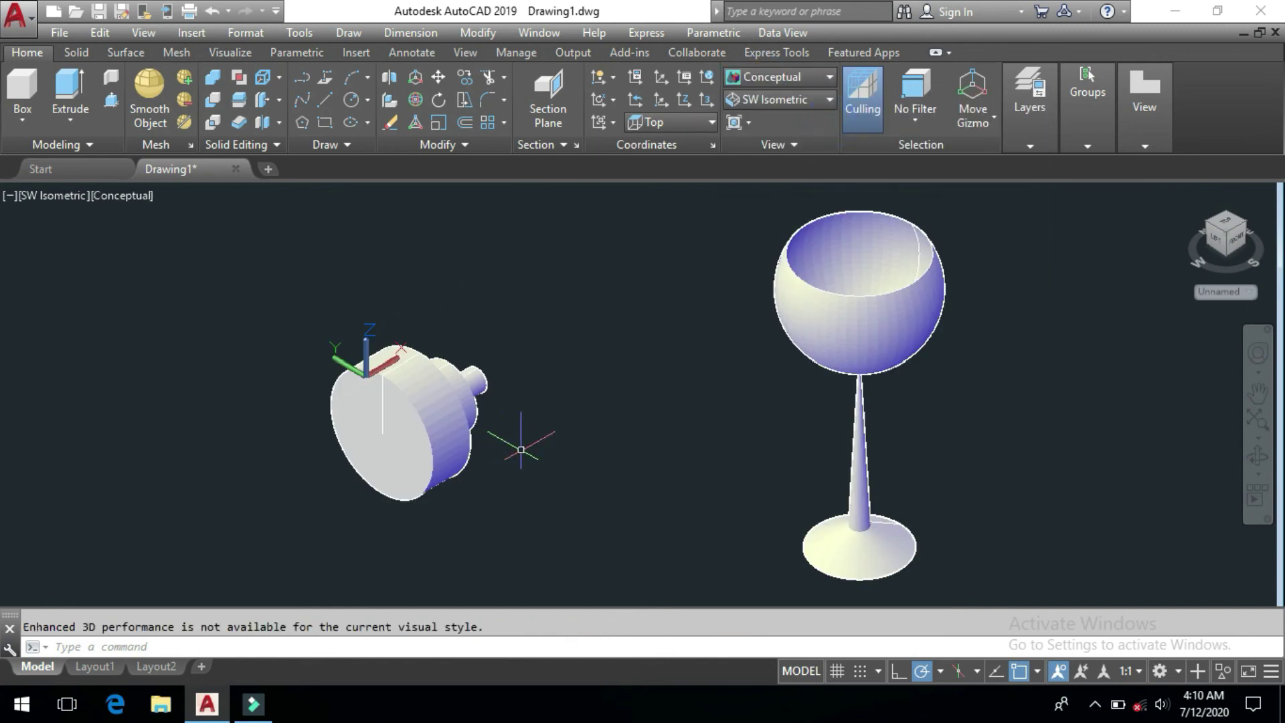
mouse_move(537, 473)
shift+middle_down()
mouse_move(382, 452)
mouse_move(399, 439)
shift+middle_up()
scroll(576, 415, up, 2)
scroll(575, 414, up, 2)
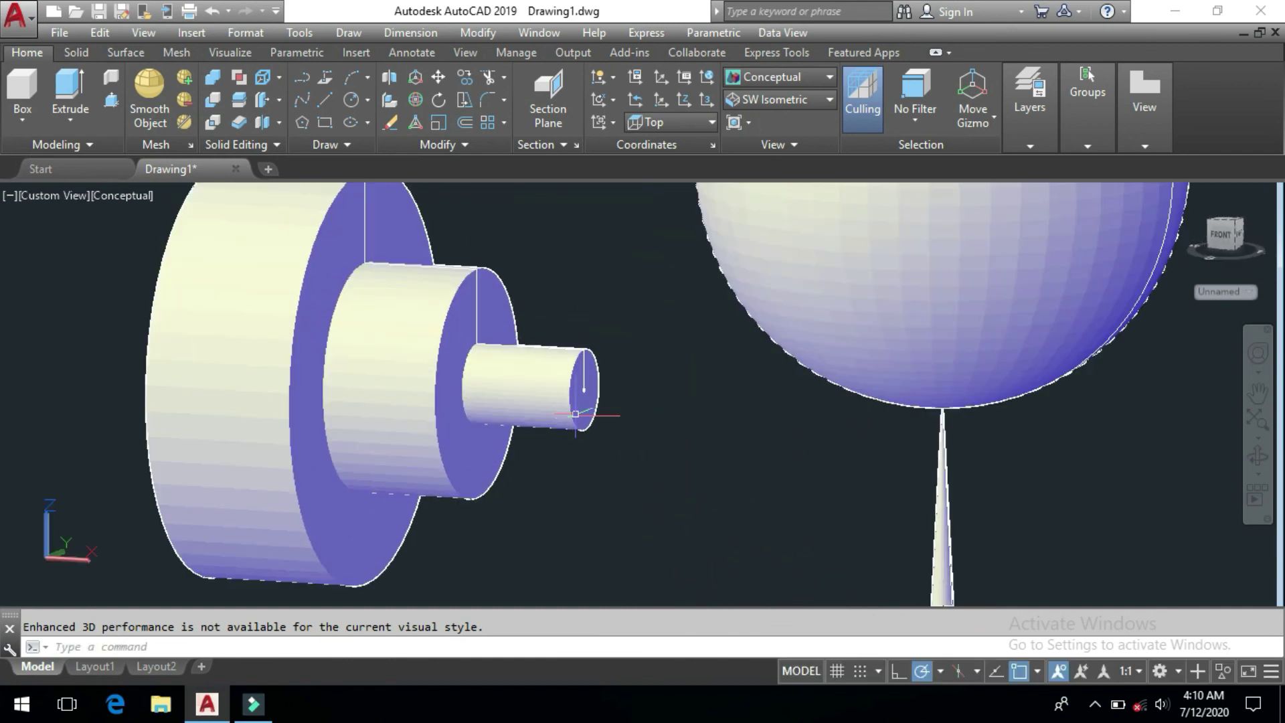
scroll(575, 414, up, 2)
scroll(618, 390, up, 2)
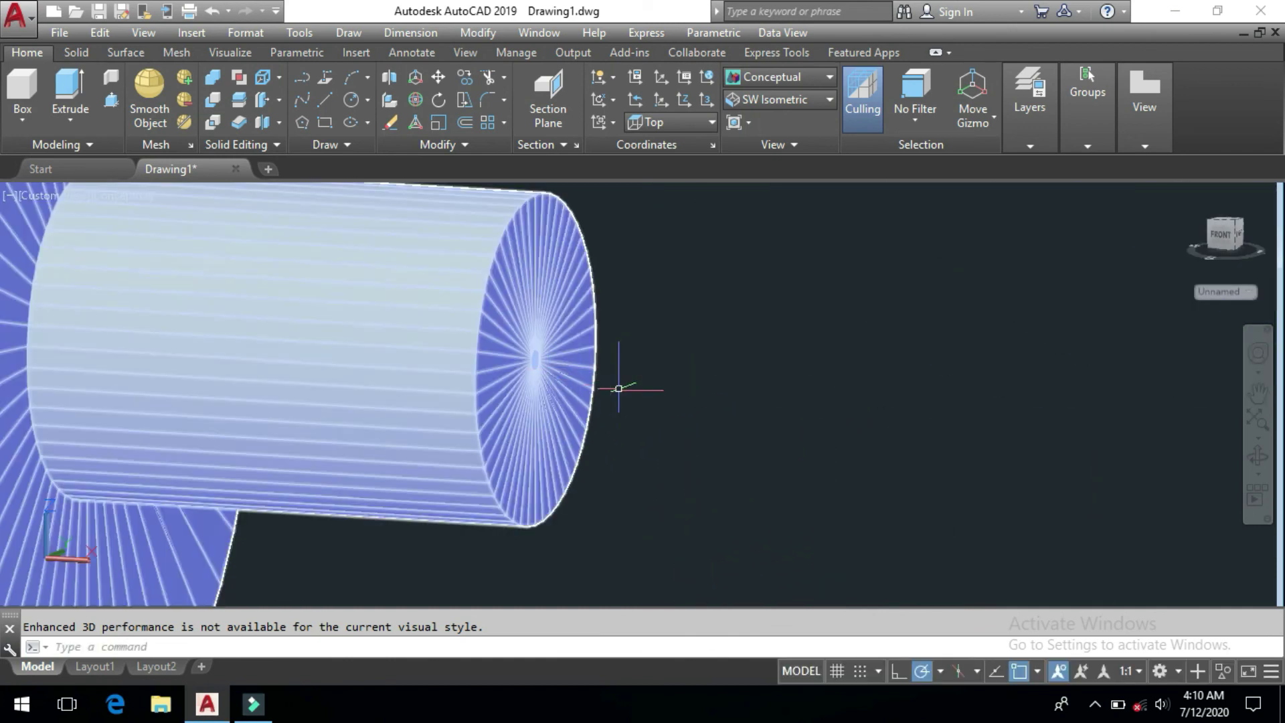
scroll(619, 388, down, 2)
scroll(619, 450, down, 3)
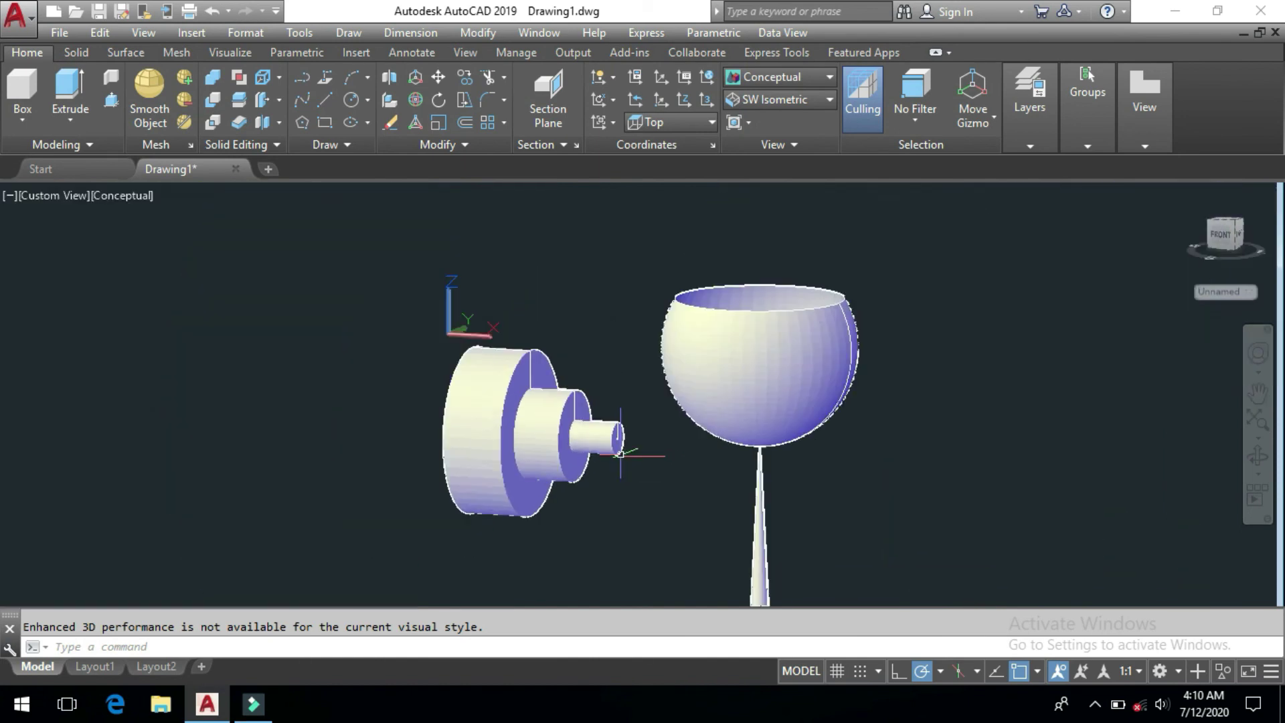
Move the stepped shaft mesh further left, away from the profile
click(544, 488)
text(m)
key(Return)
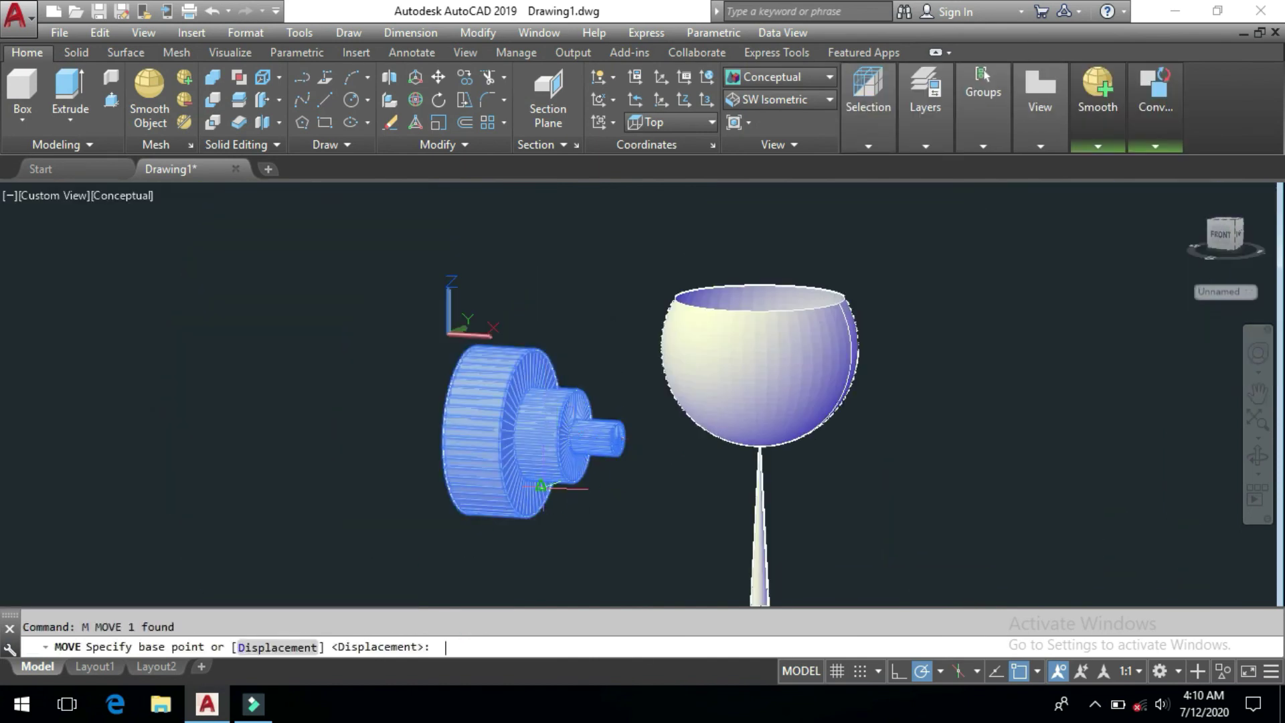
click(543, 487)
click(291, 422)
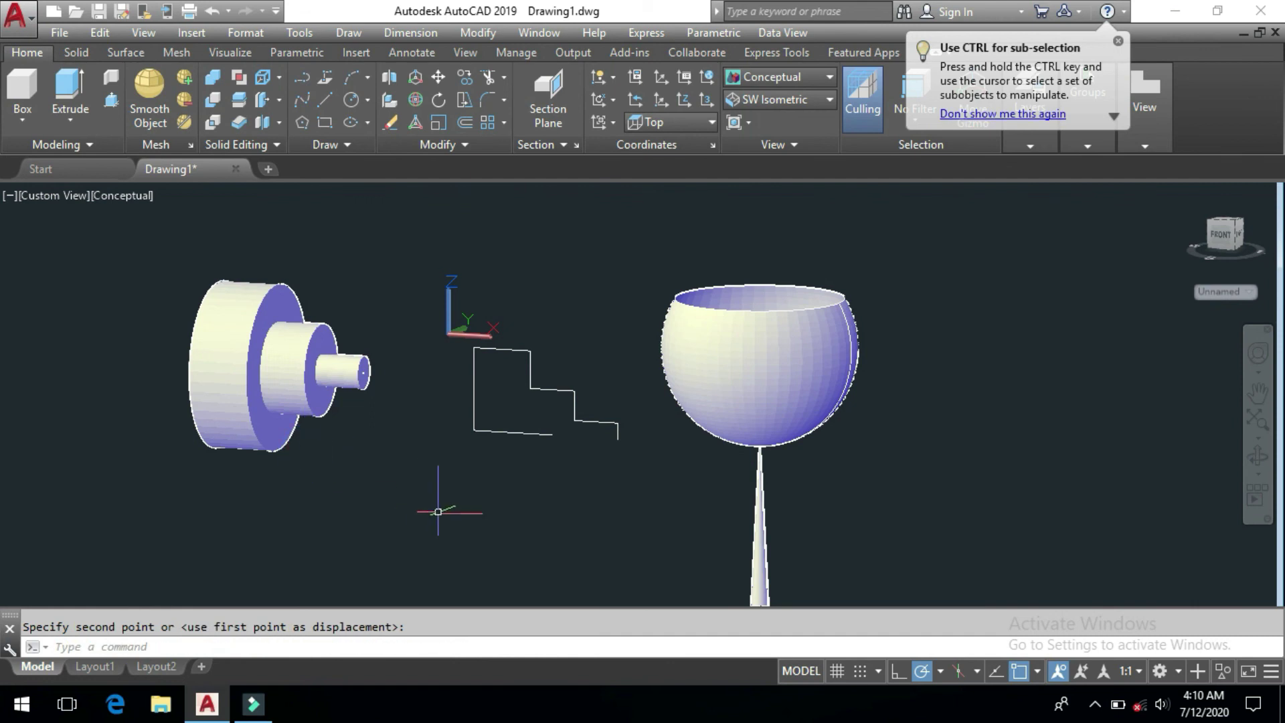
shift+middle_drag(459, 502, 522, 525)
key(Escape)
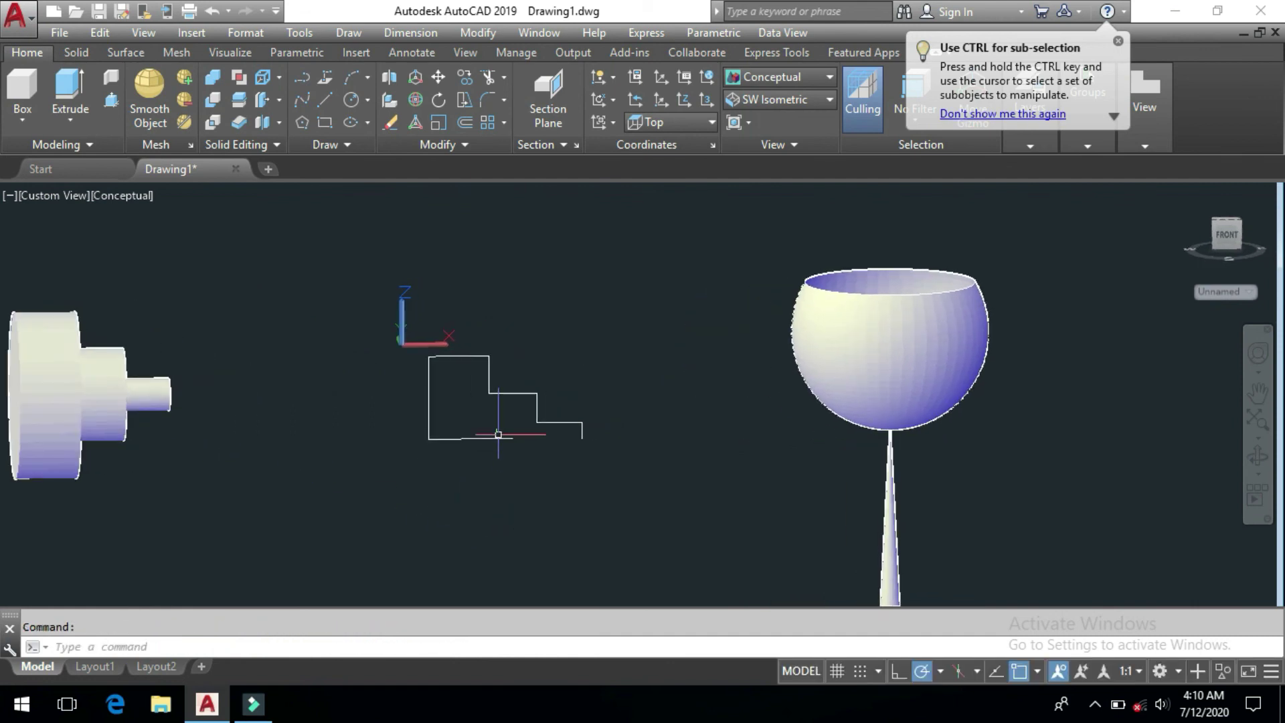
Move the bottom axis line down below the stepped profile
click(498, 434)
click(465, 475)
text(m)
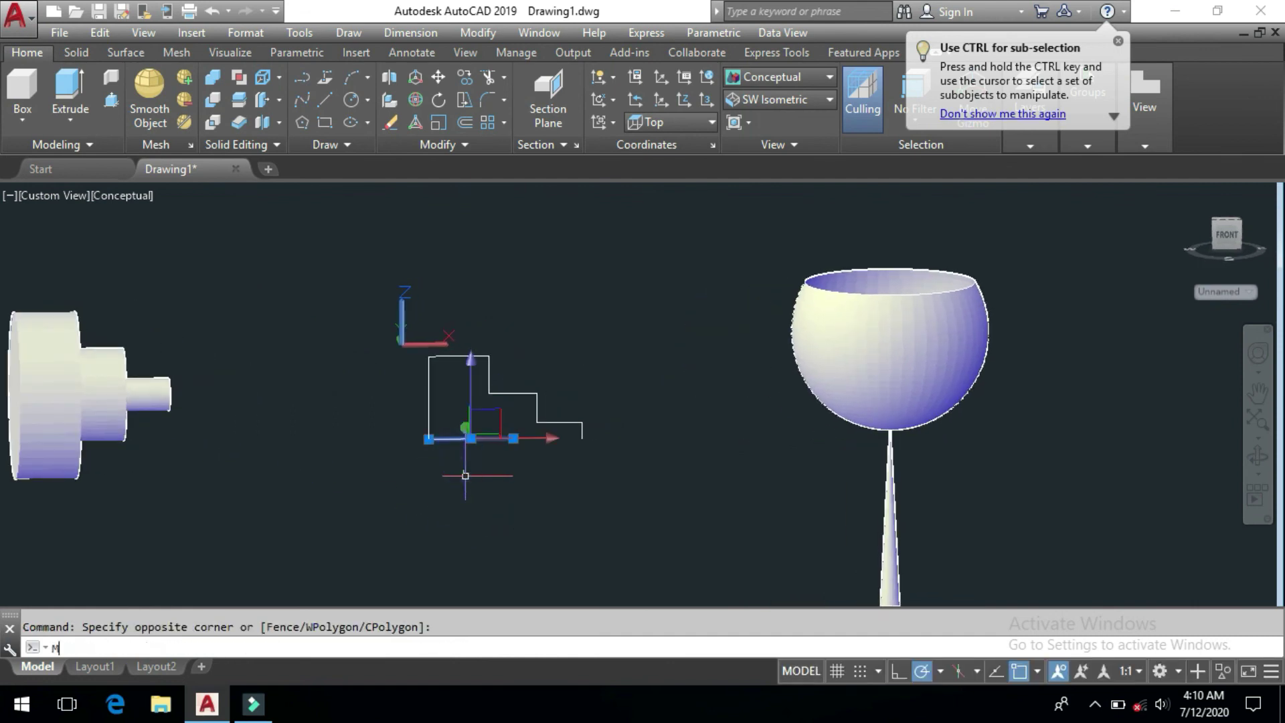
key(Return)
scroll(466, 476, up, 2)
click(466, 466)
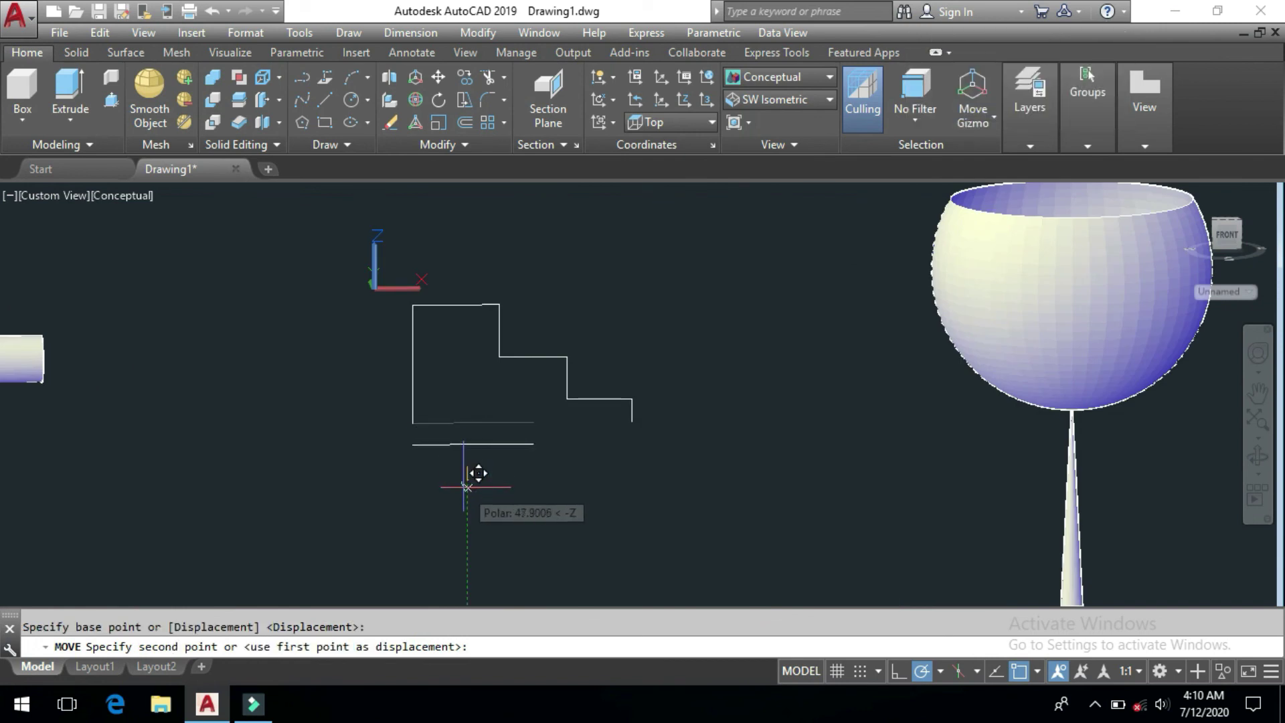
click(467, 487)
Draw a line across the profile's bottom from lower-left to lower-right corner
text(l)
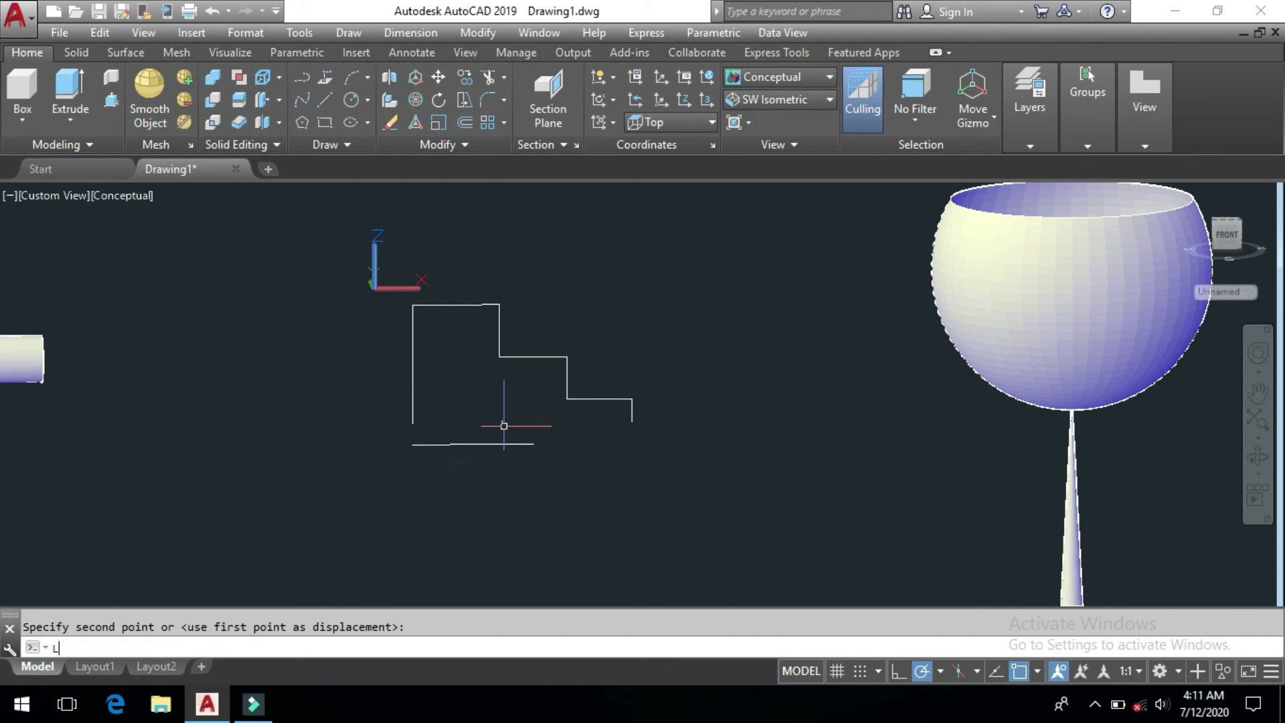
key(Return)
click(413, 422)
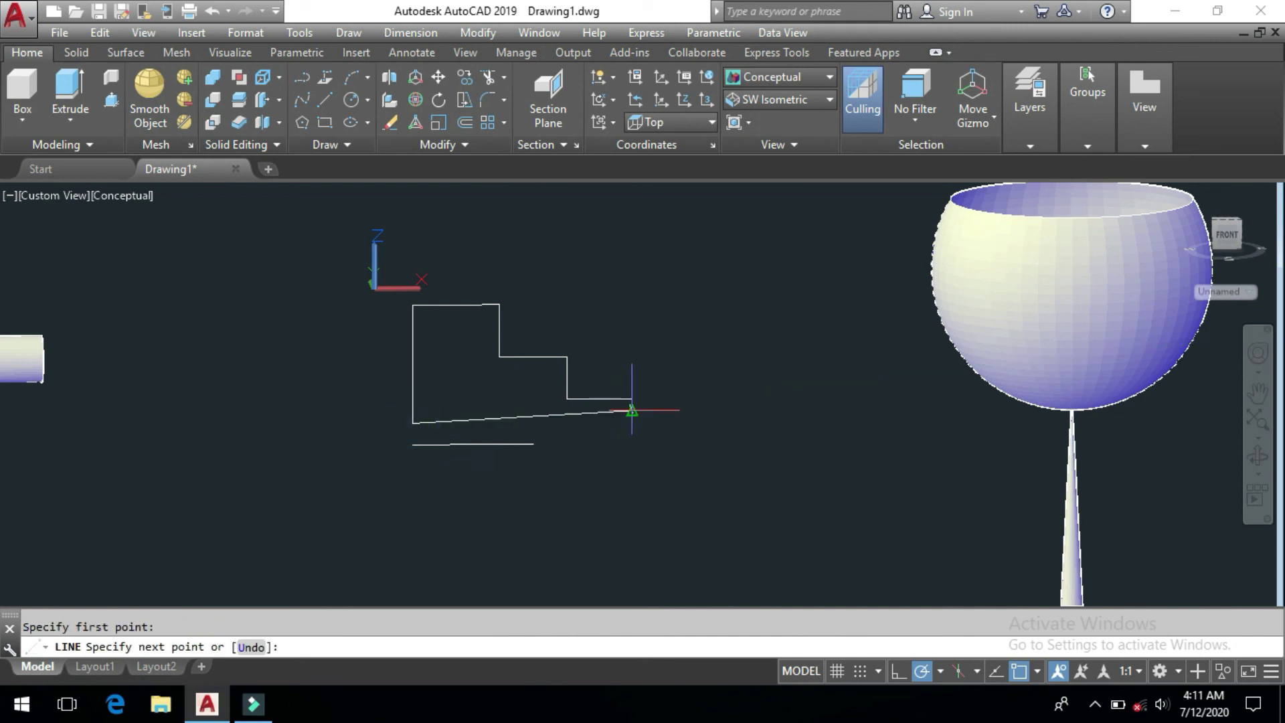
click(632, 422)
key(Return)
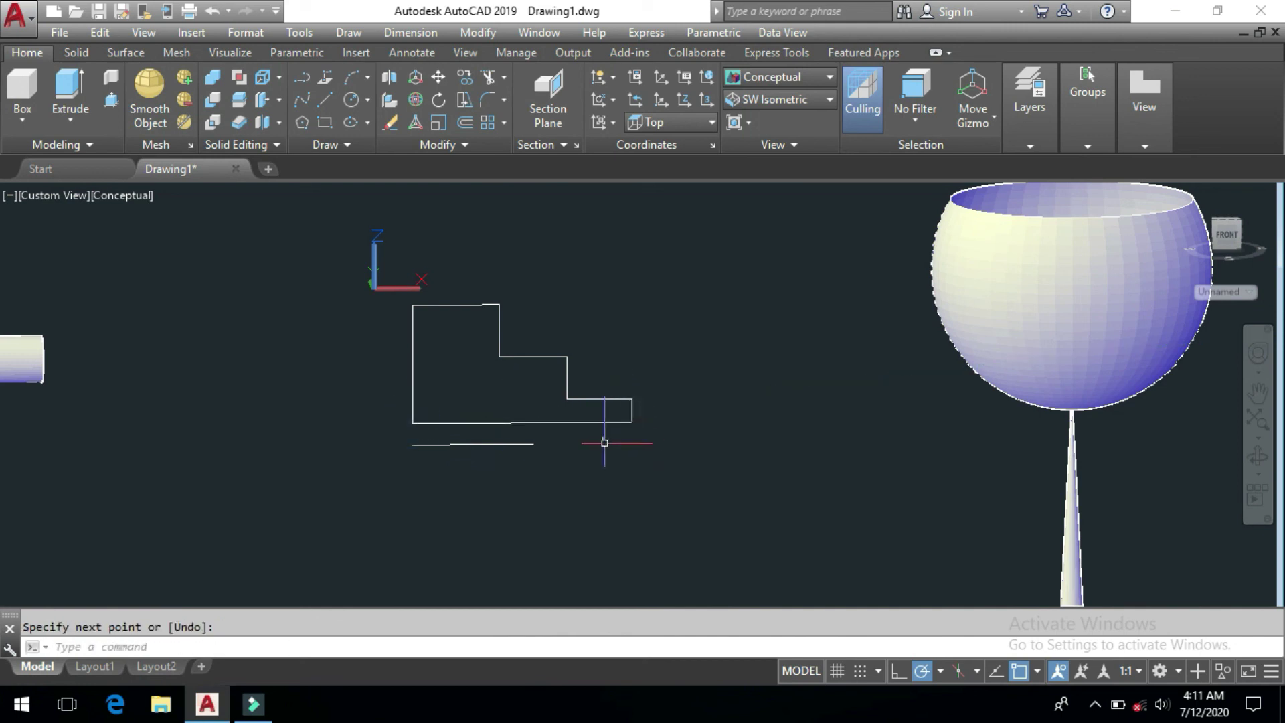
text(J)
Join the new bottom line with the profile's right edge into one polyline
key(Return)
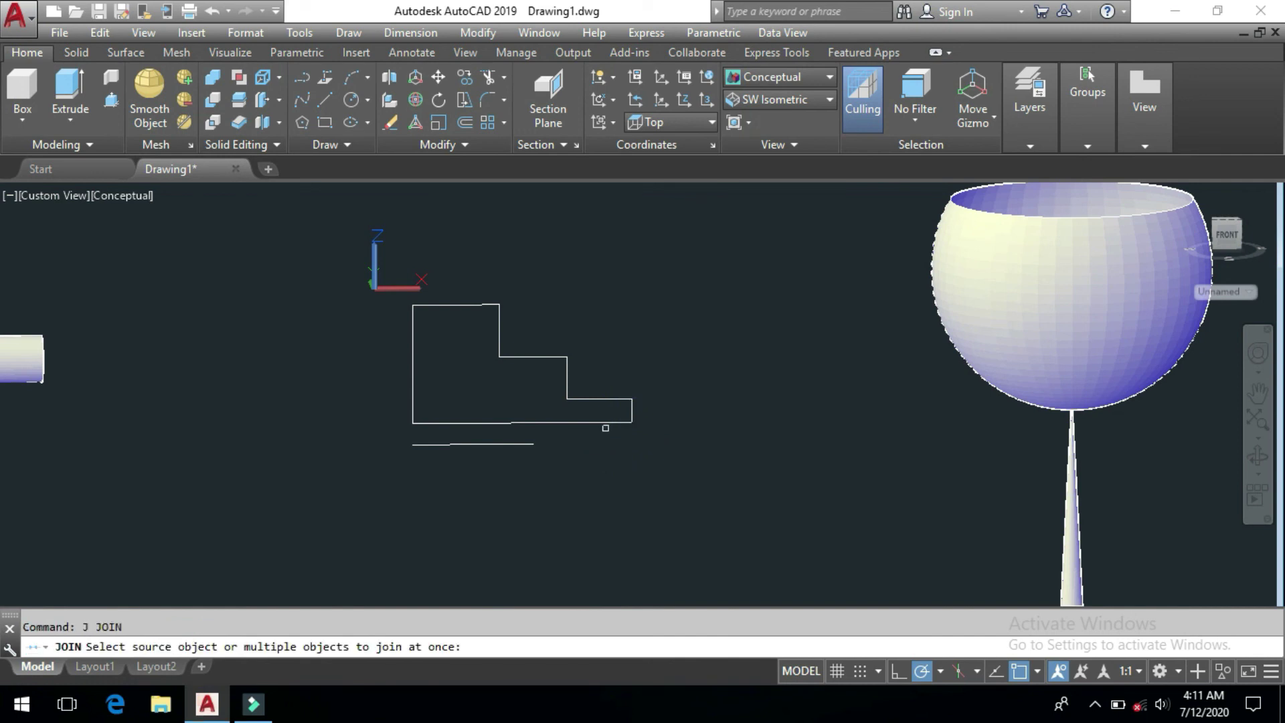
click(605, 423)
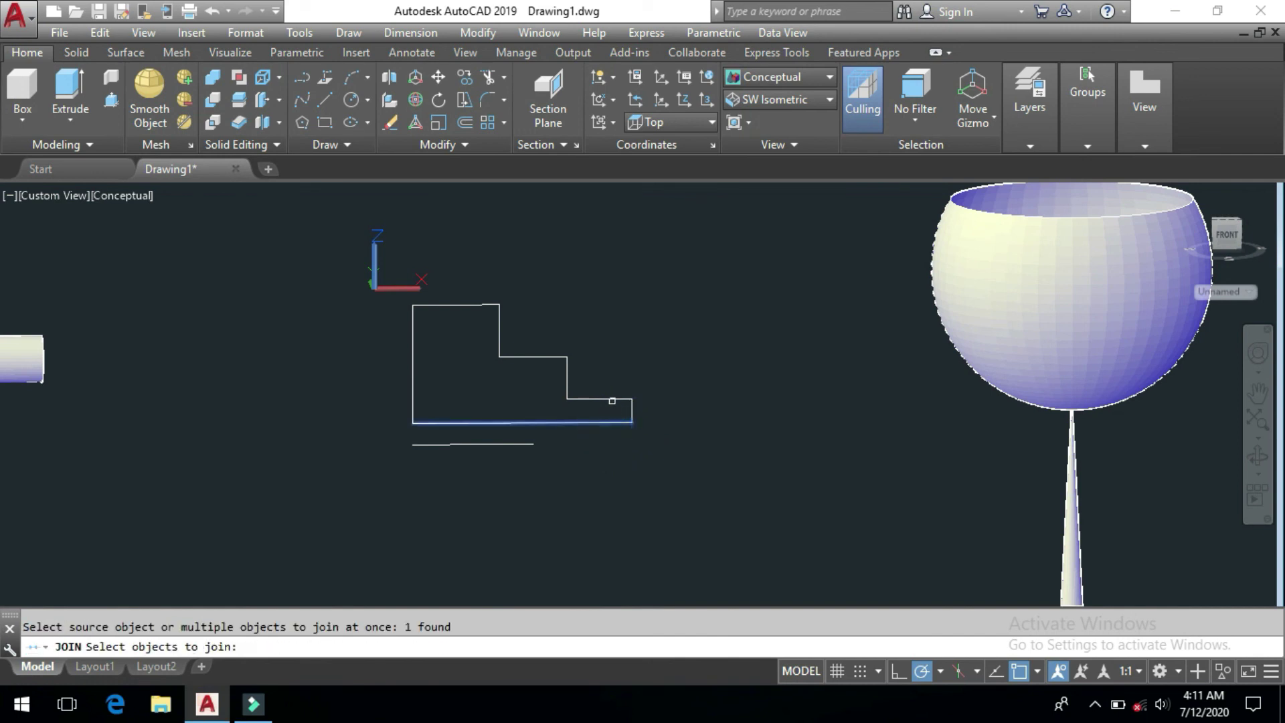
click(614, 399)
key(Return)
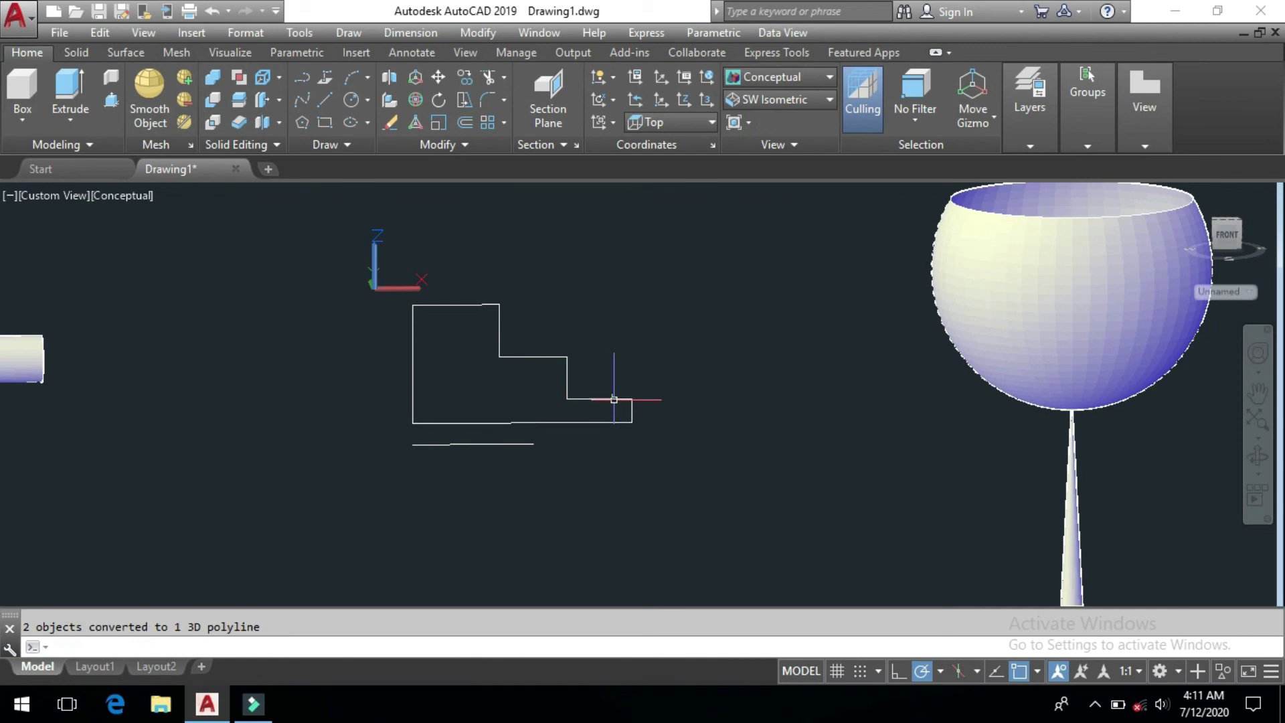
click(614, 399)
key(Escape)
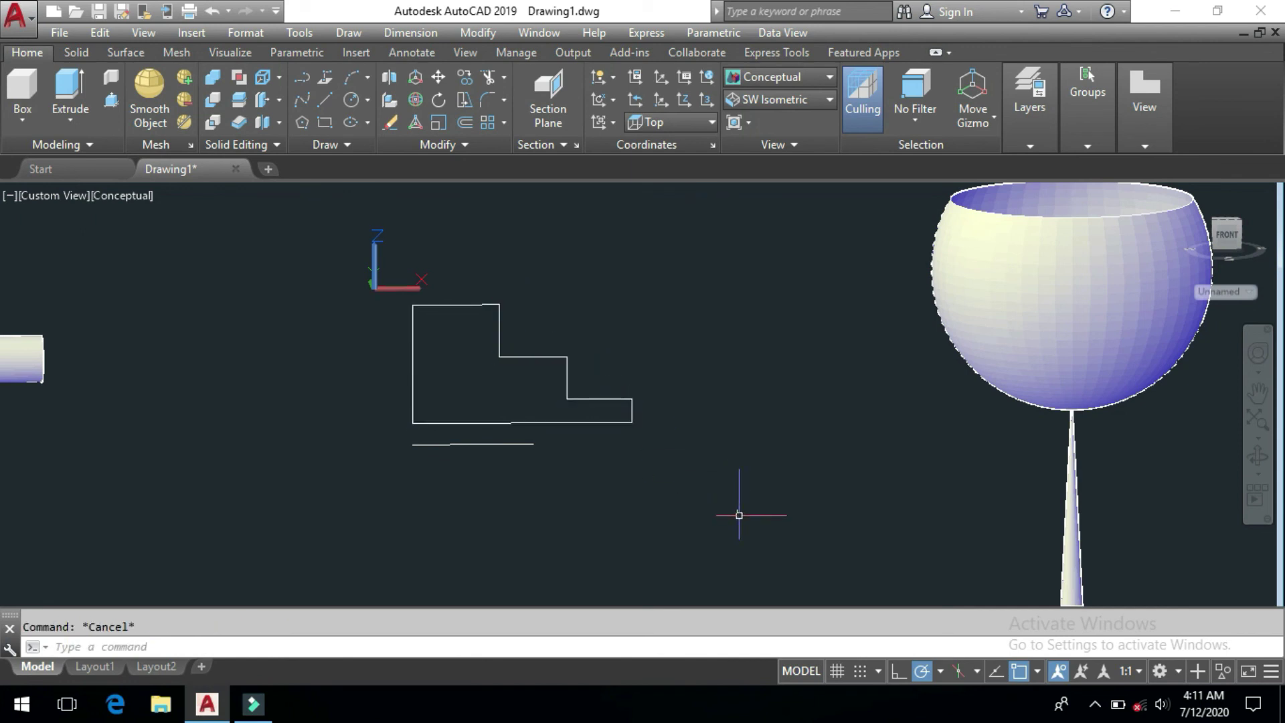
key(ctrl+z)
text(j)
key(Return)
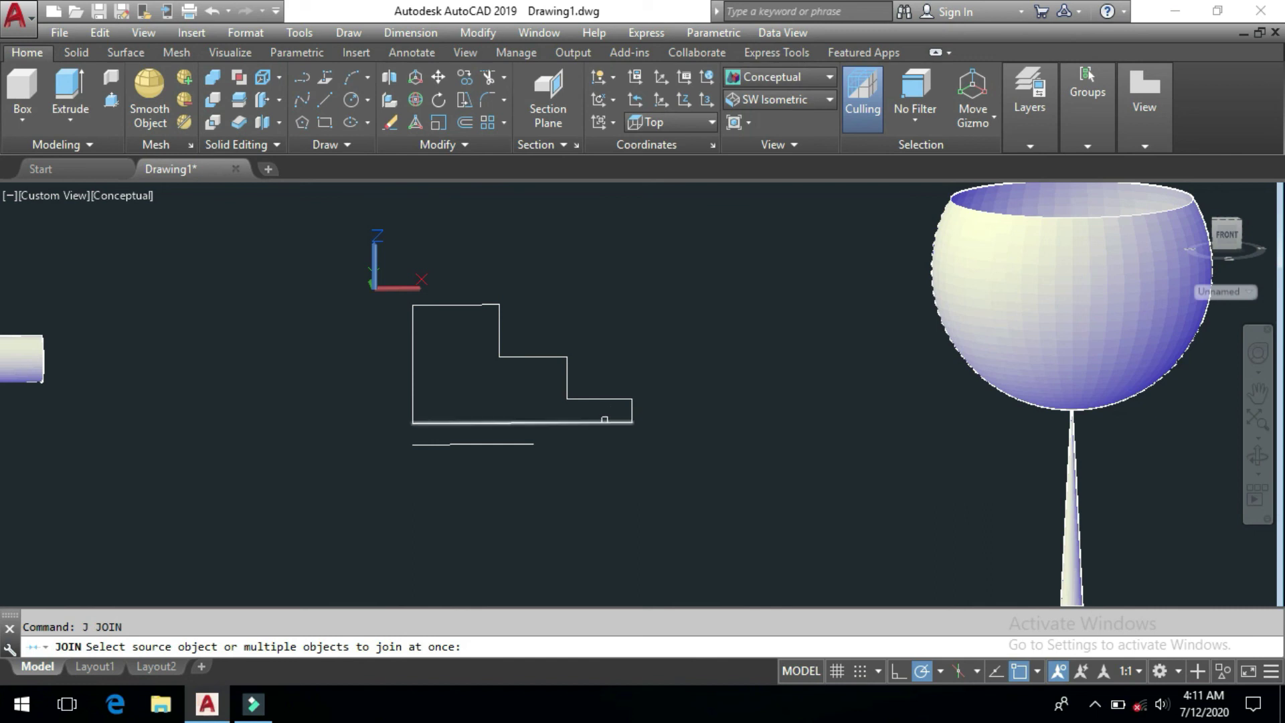
click(606, 420)
click(627, 401)
key(Return)
REVSURF the closed stepped outline 0 to 360° around the lowered line, then orbit to inspect
text(VS)
click(437, 649)
key(Return)
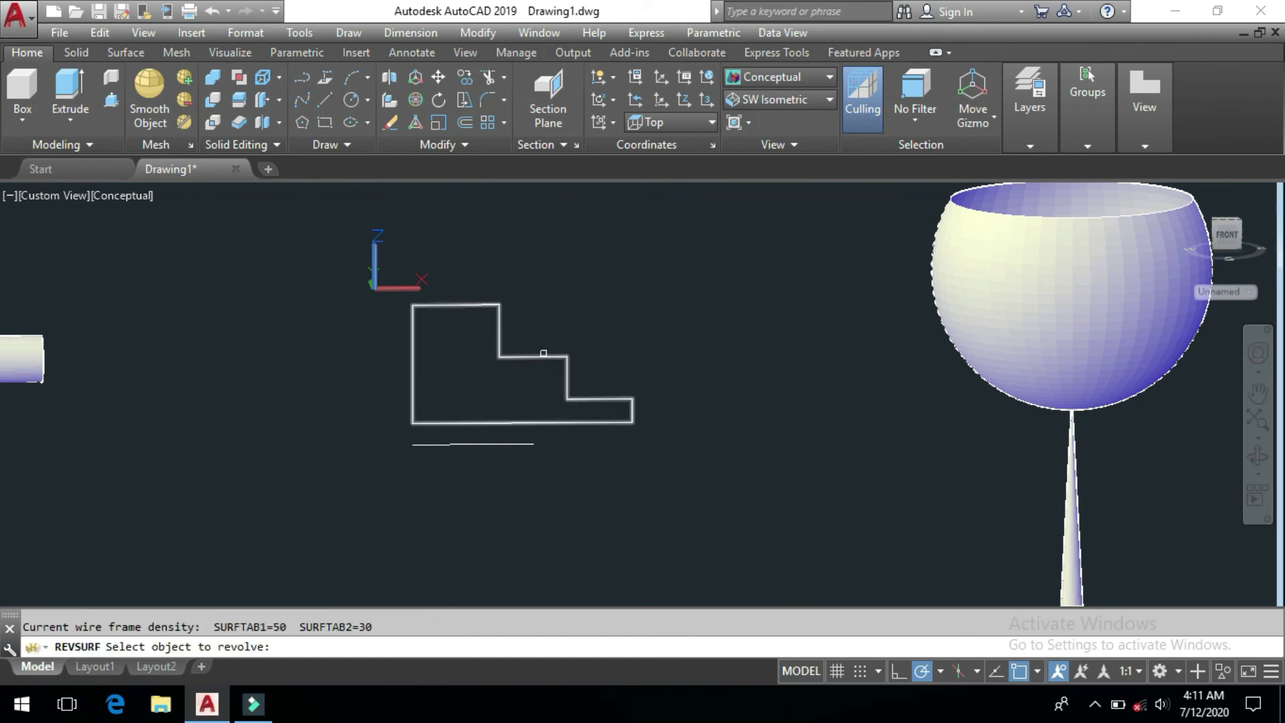
click(543, 357)
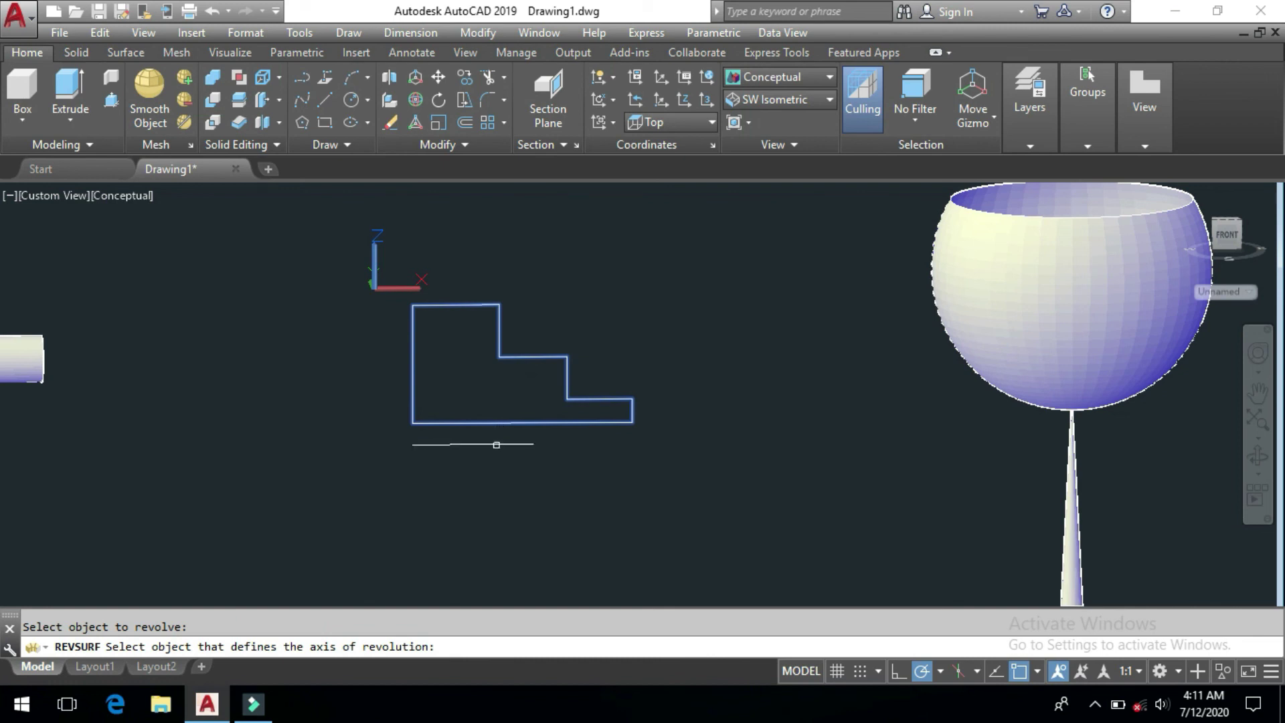
click(496, 445)
key(Return)
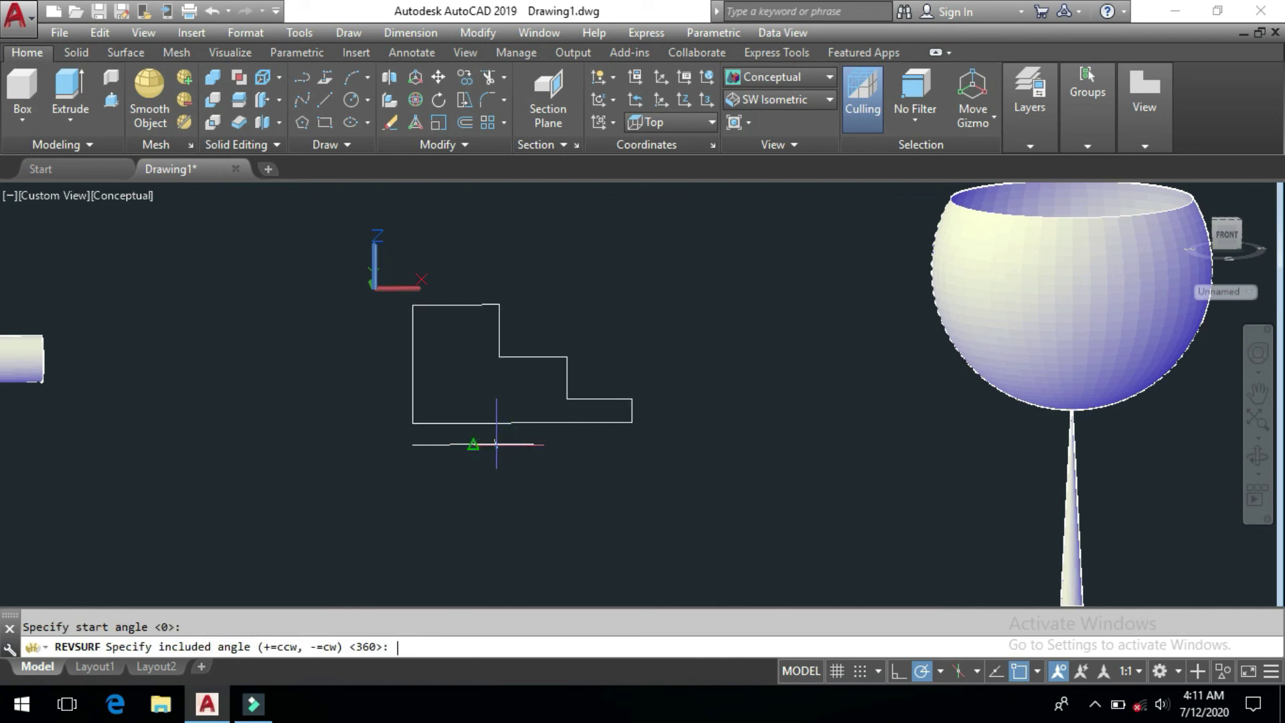
key(Return)
scroll(636, 401, down, 3)
mouse_move(636, 401)
shift+middle_down()
mouse_move(633, 493)
mouse_move(670, 499)
mouse_move(314, 496)
shift+middle_up()
key(Return)
key(Return)
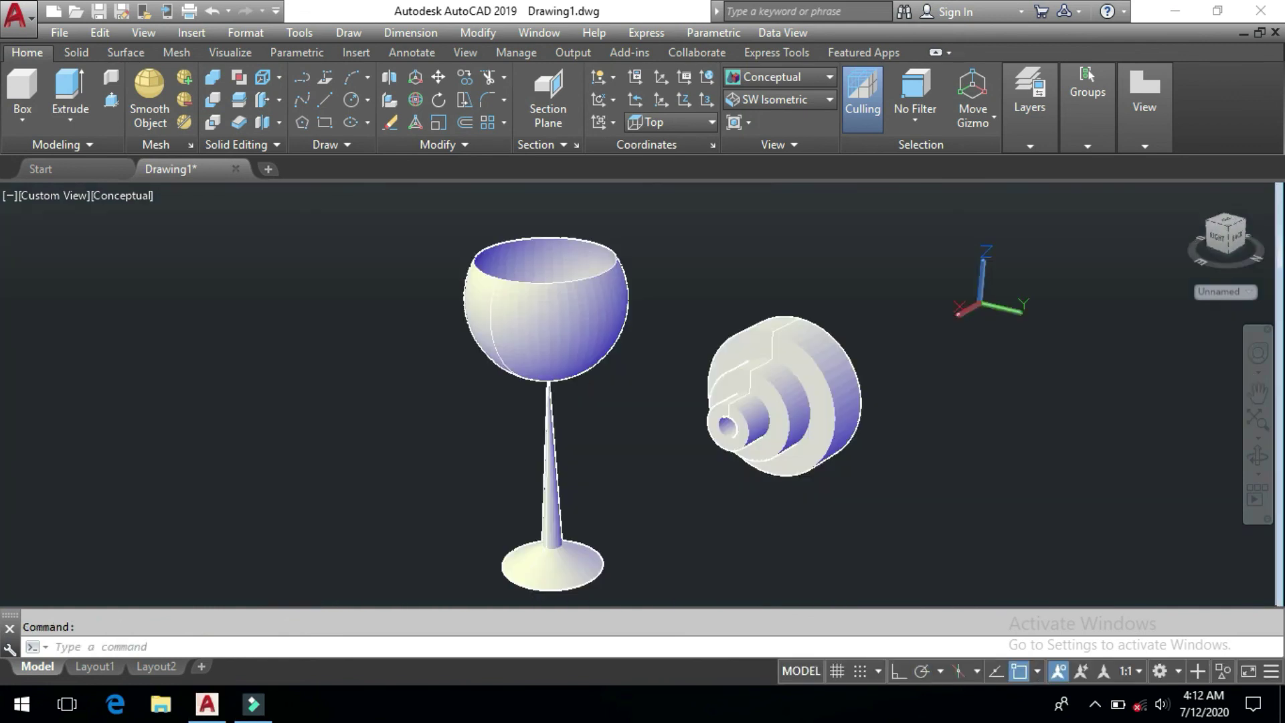